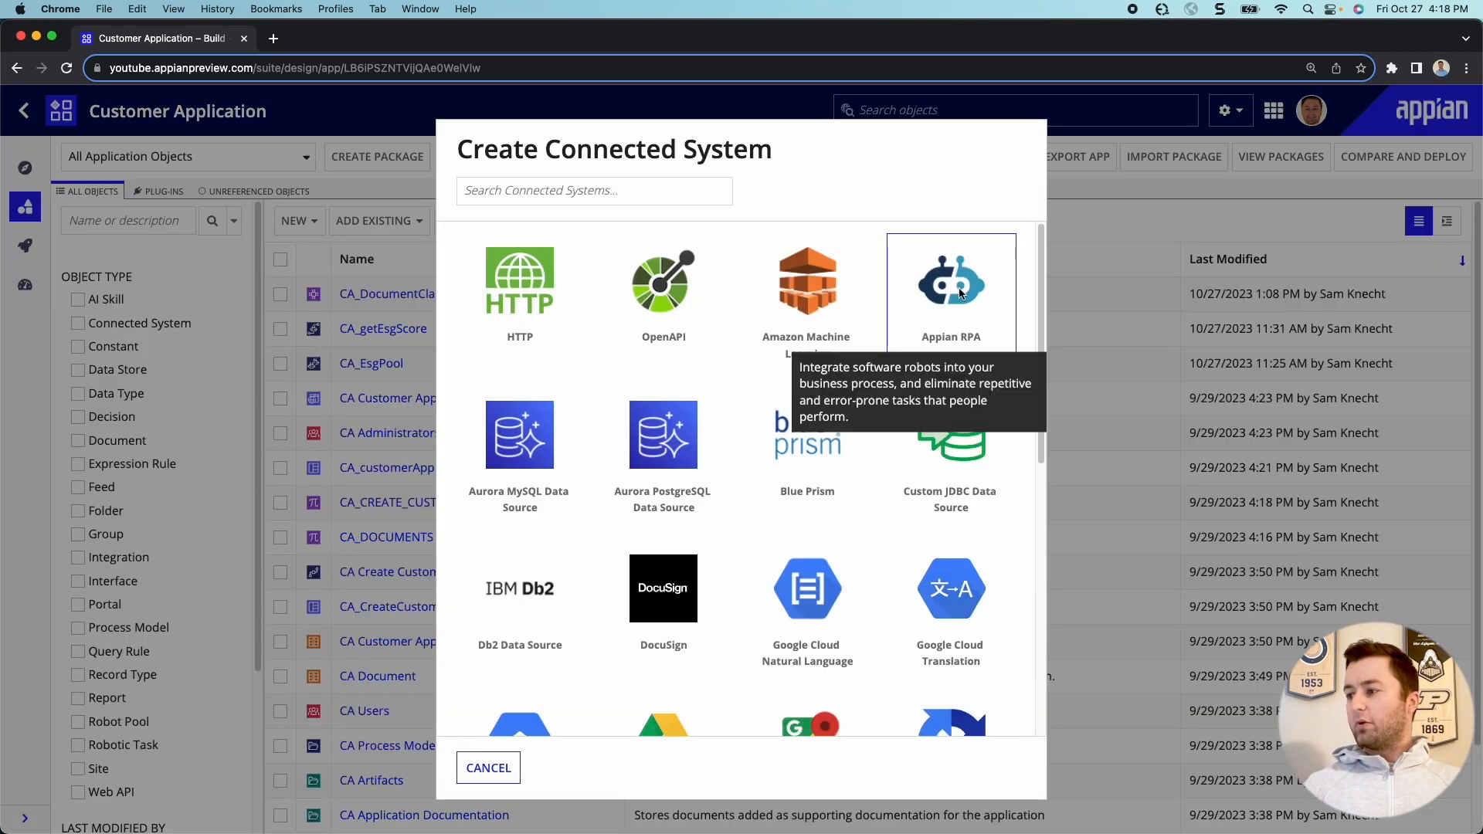
Open the Web API Authentication settings in the Appian Admin Console.
{"action": "left_click", "coordinate": [959, 289]}
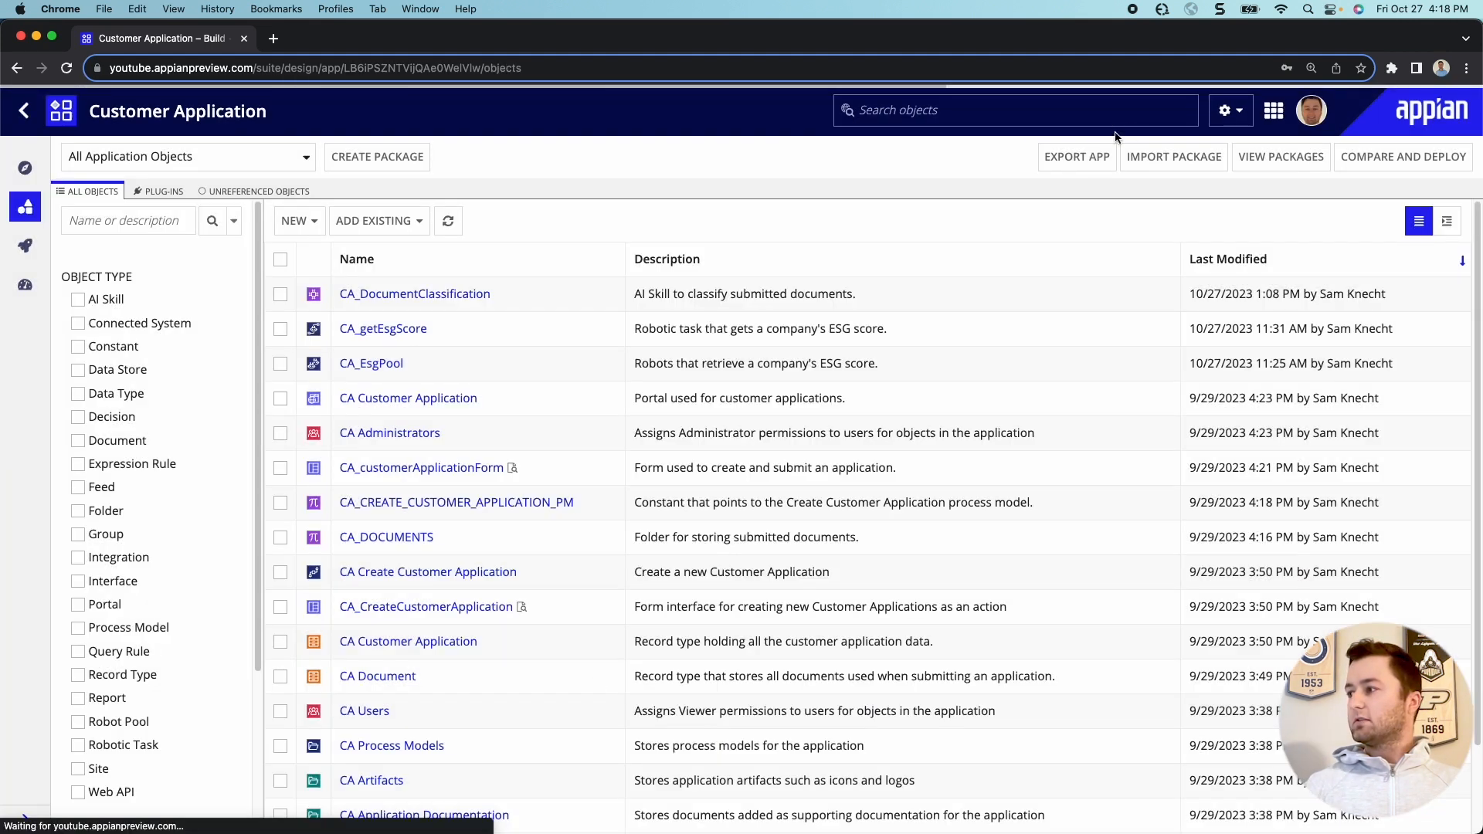
{"action": "left_click", "coordinate": [1267, 112]}
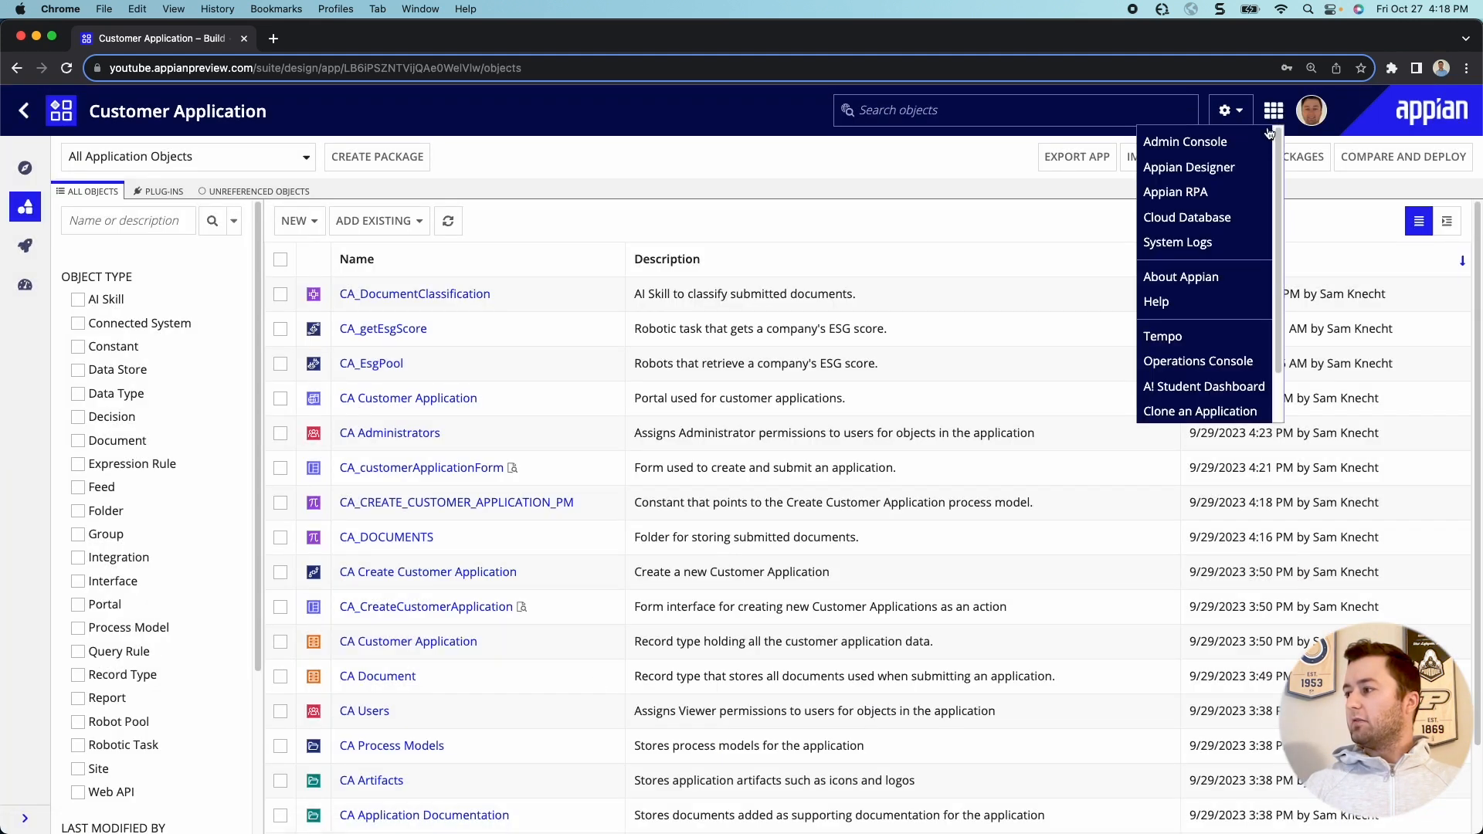
{"action": "left_click", "coordinate": [1240, 138]}
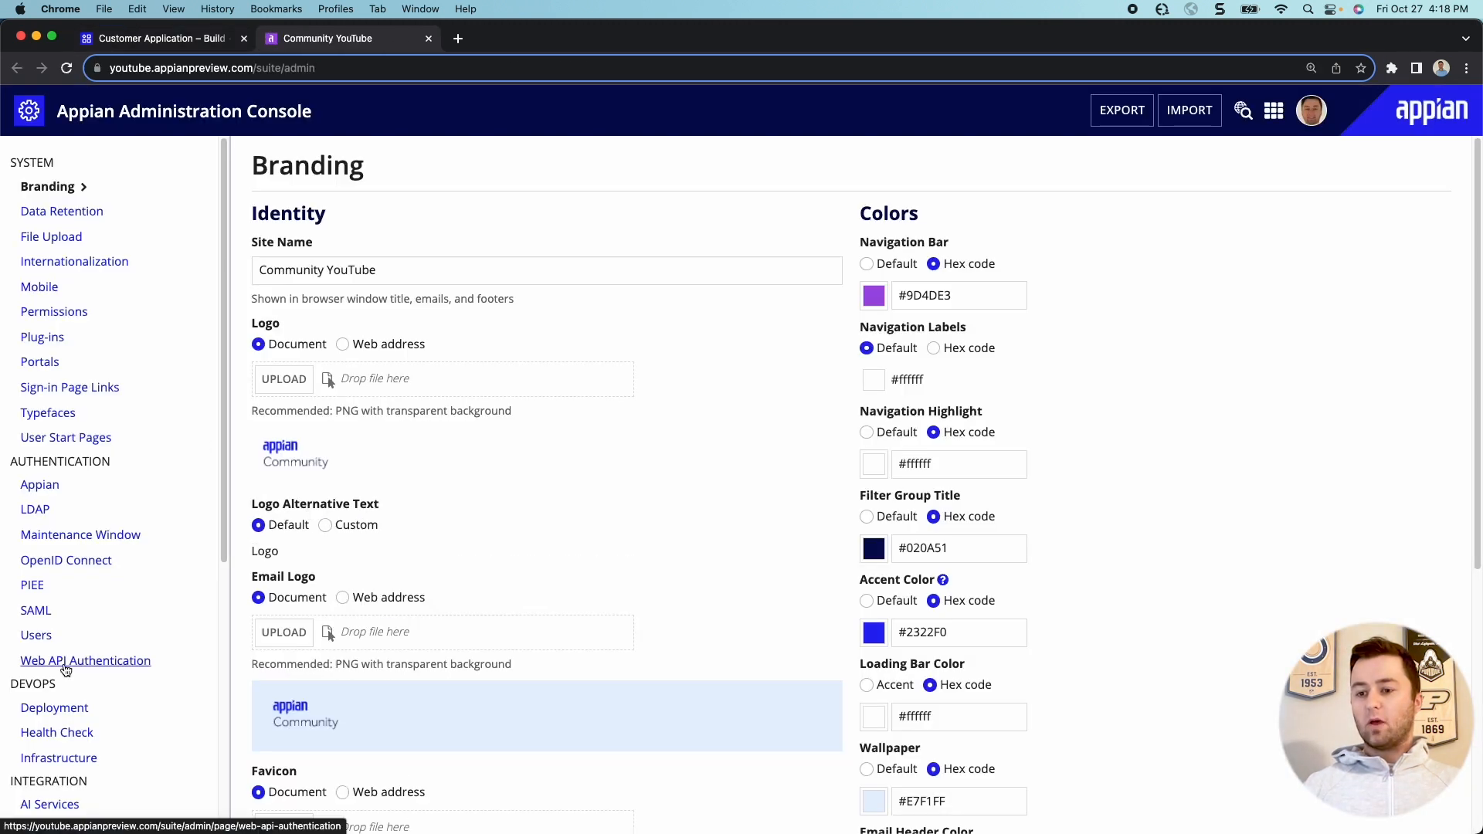
{"action": "left_click", "coordinate": [66, 662]}
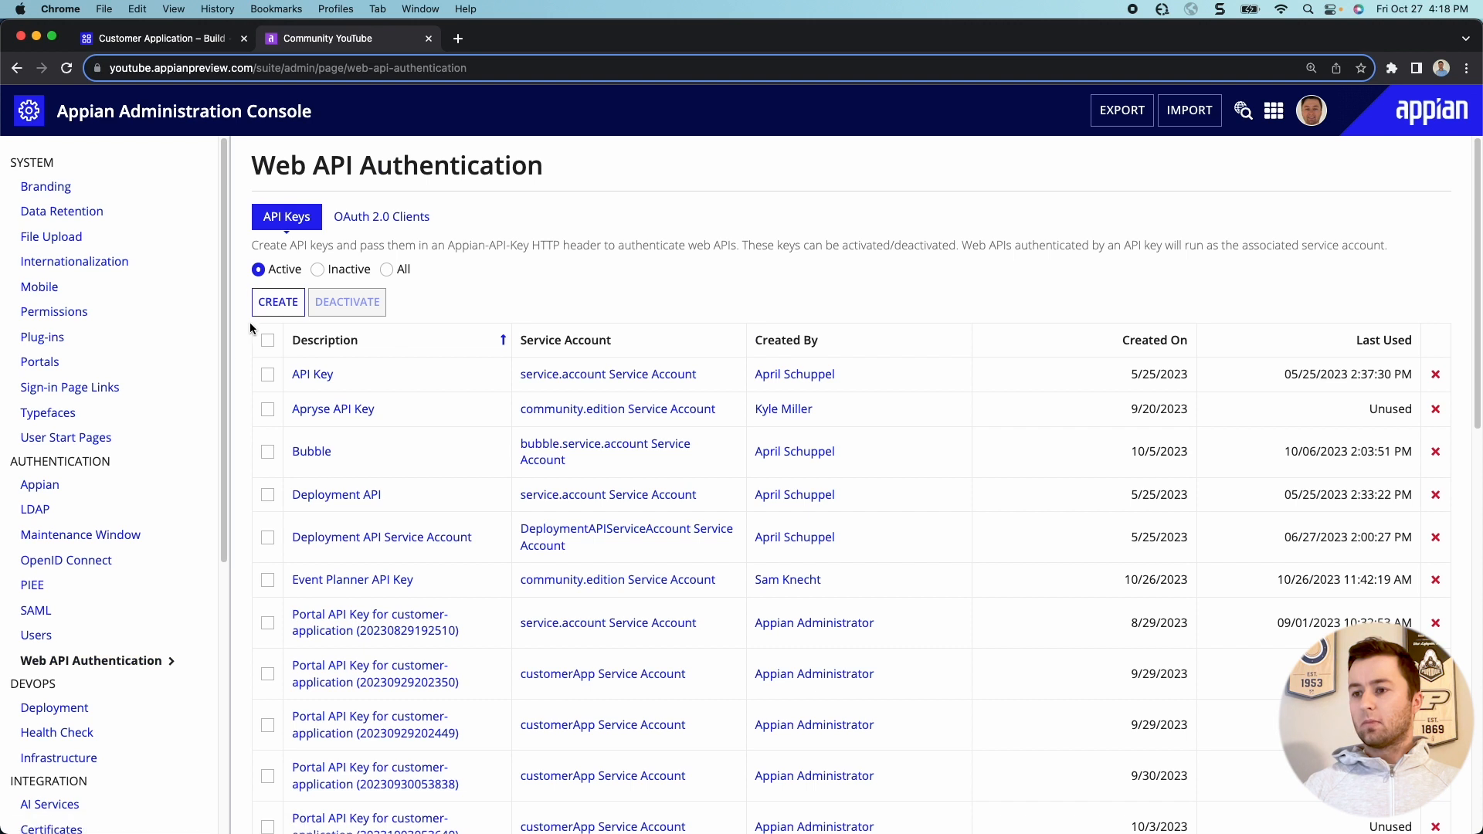
Create an API key described as "Customer Application API" for the community.edition service account and copy the key to the clipboard.
{"action": "left_click", "coordinate": [277, 303]}
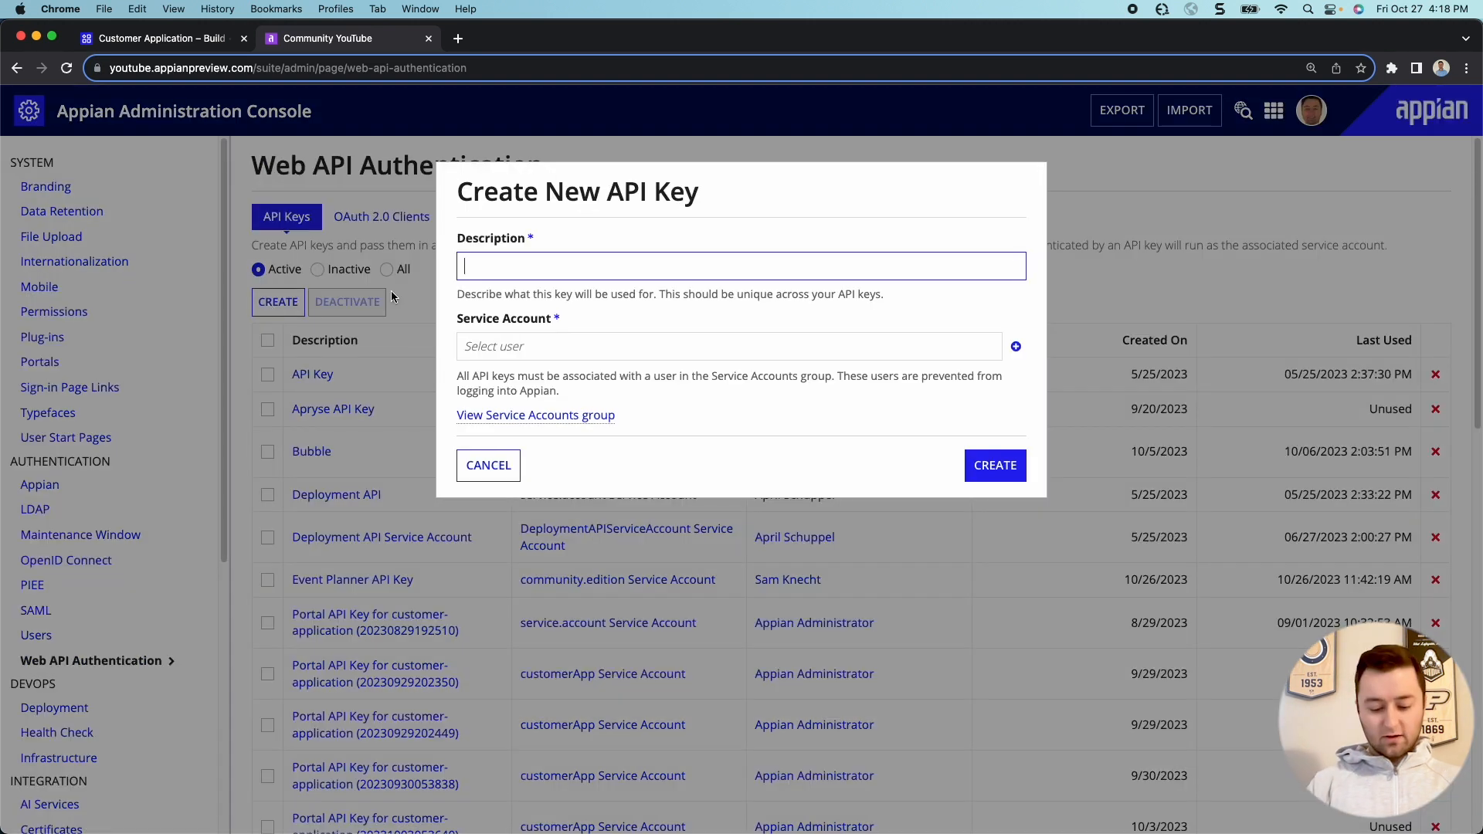
{"action": "type", "text": "Customer Application API"}
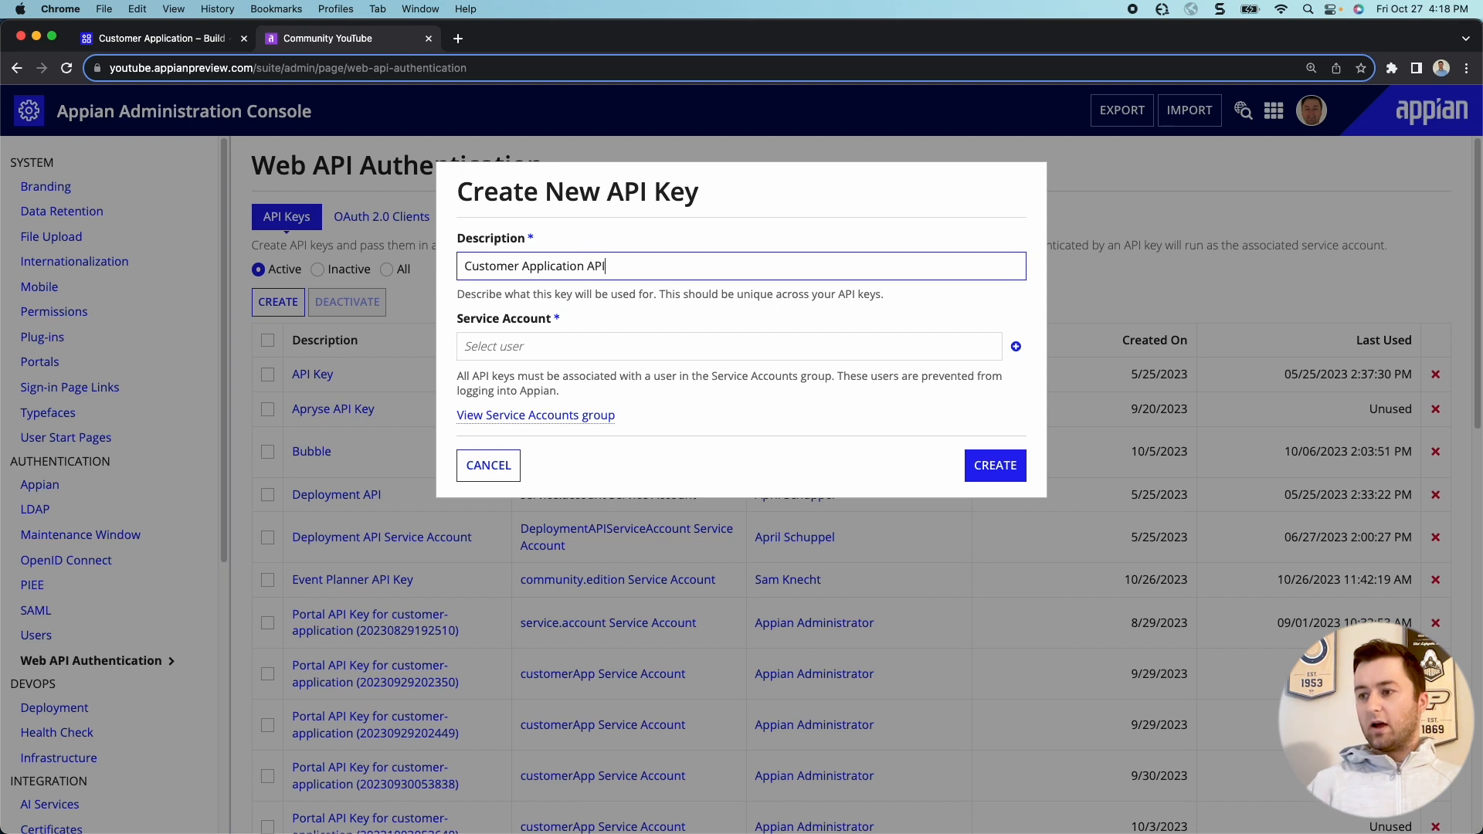
{"action": "left_click", "coordinate": [462, 340]}
{"action": "type", "text": "community"}
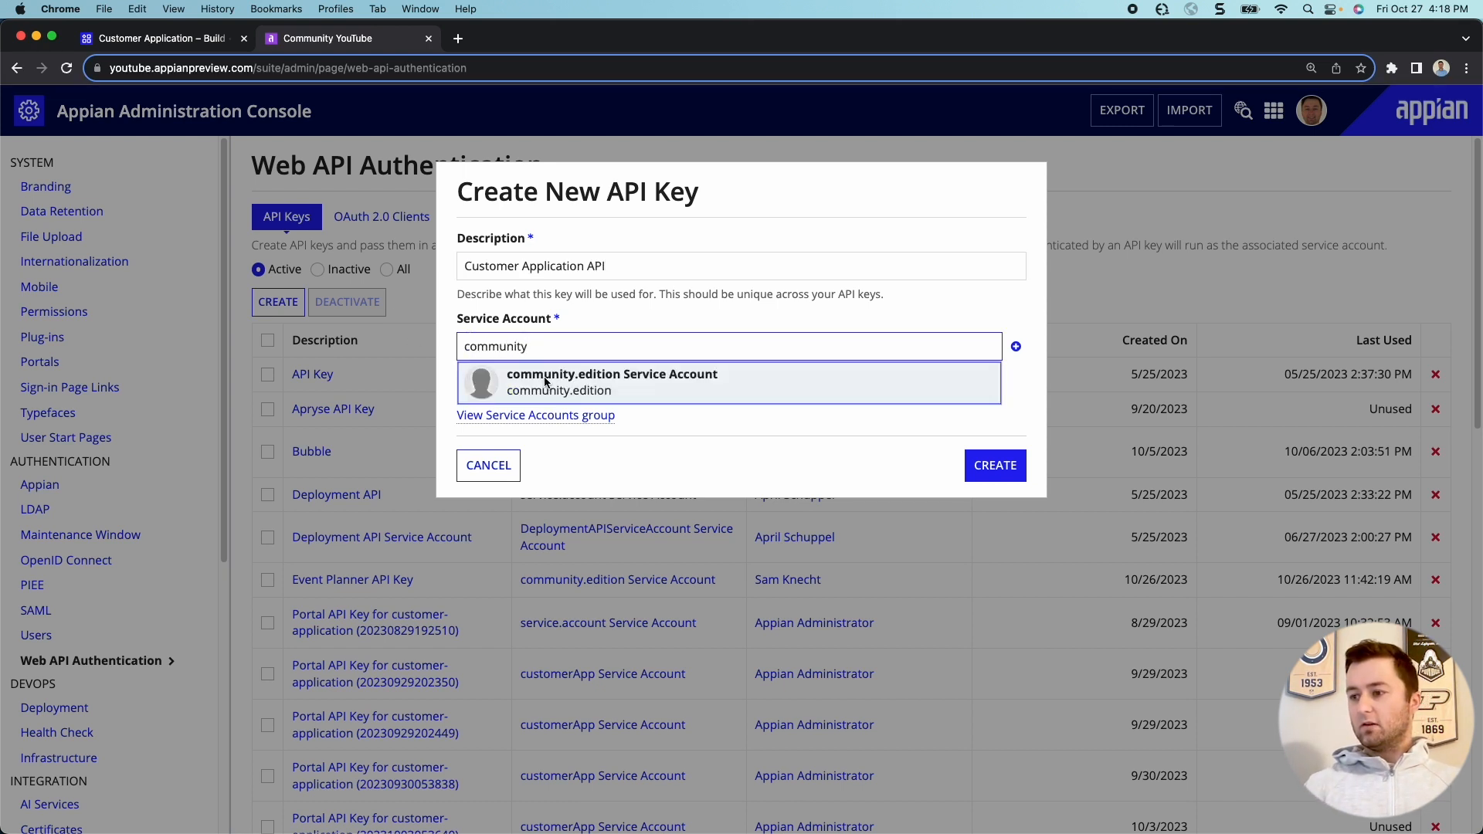
{"action": "left_click", "coordinate": [544, 379]}
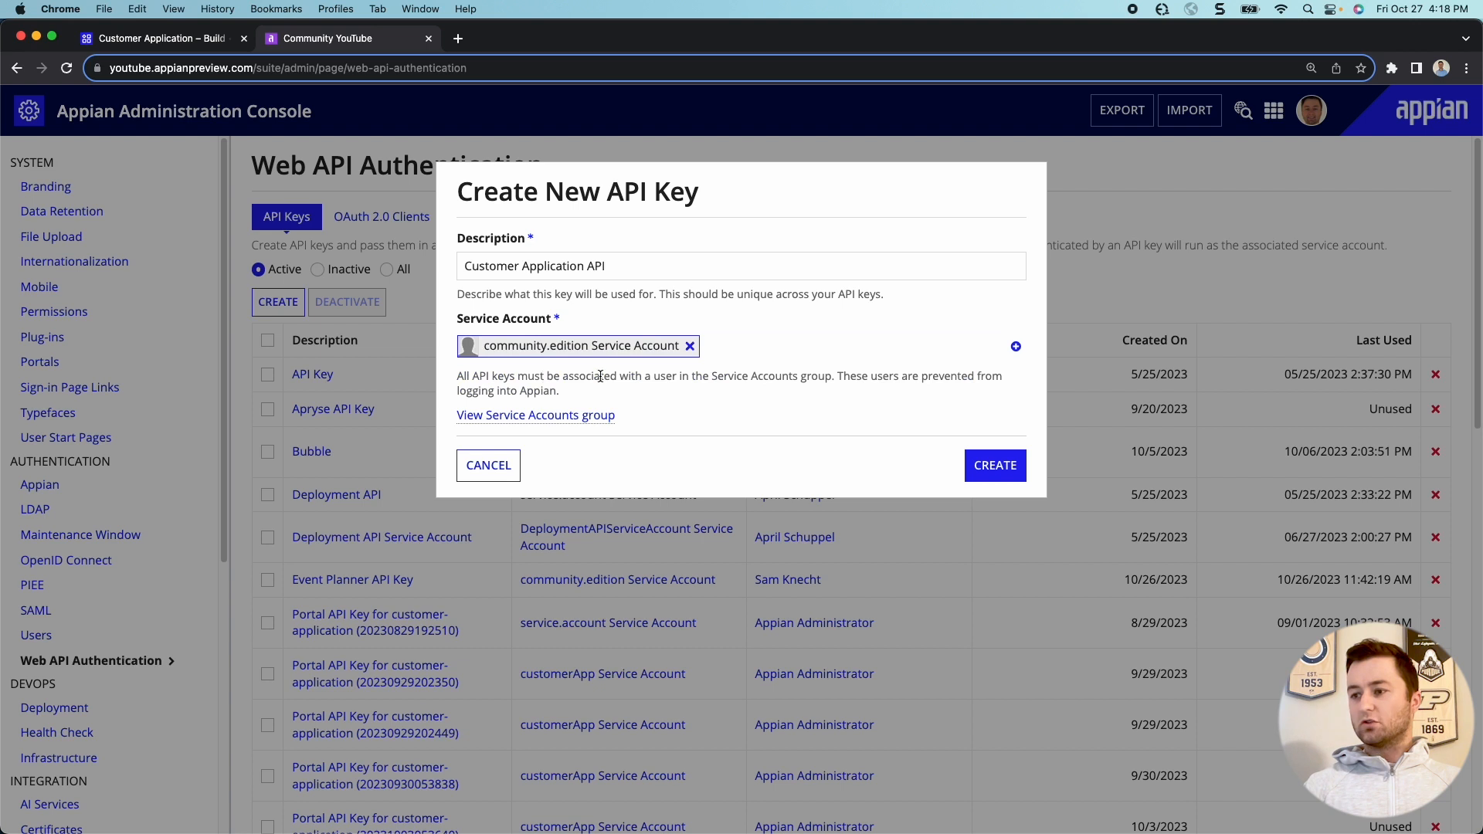
{"action": "left_click", "coordinate": [974, 463]}
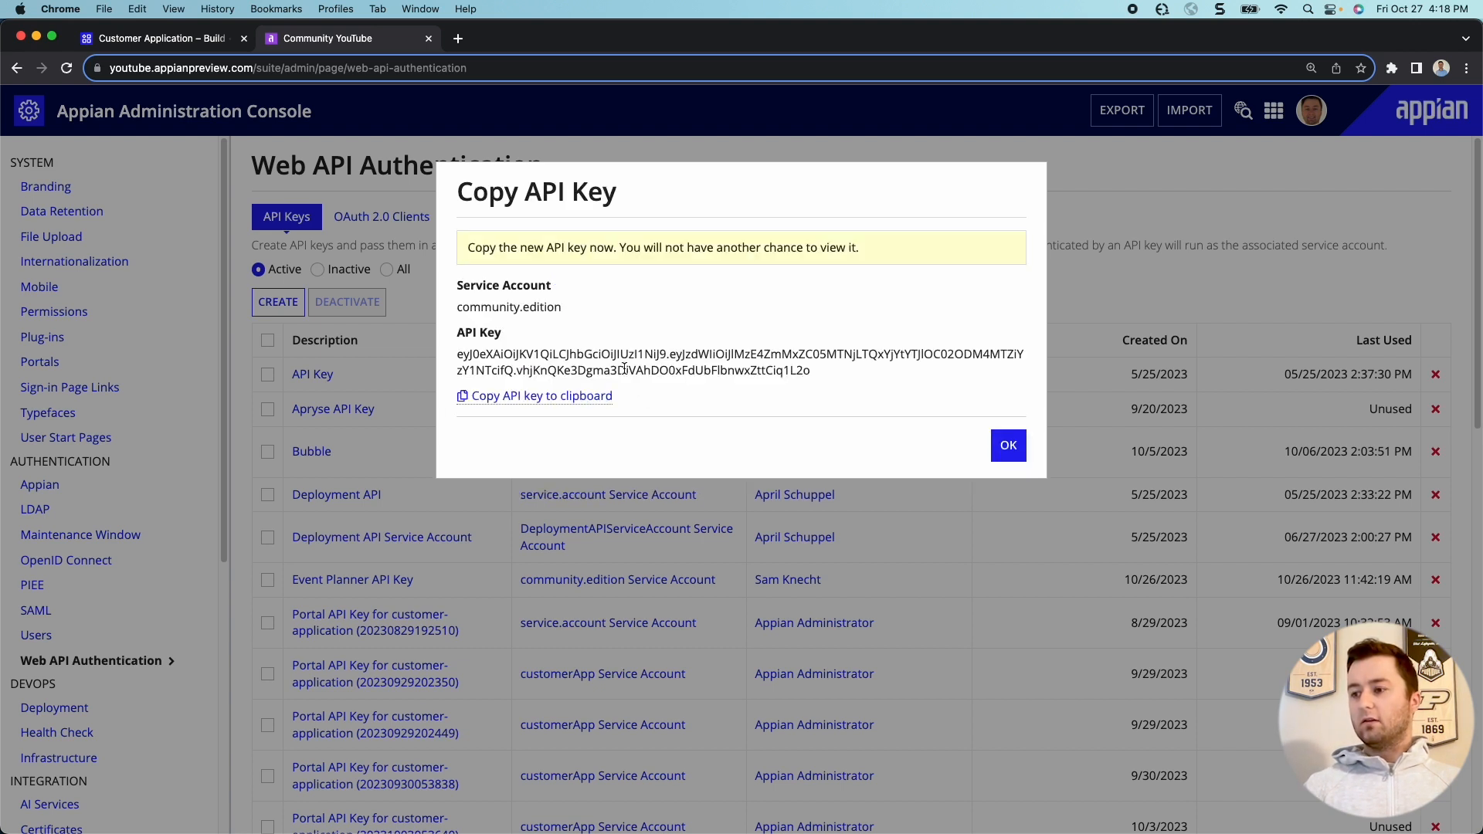
{"action": "triple_click", "coordinate": [618, 357]}
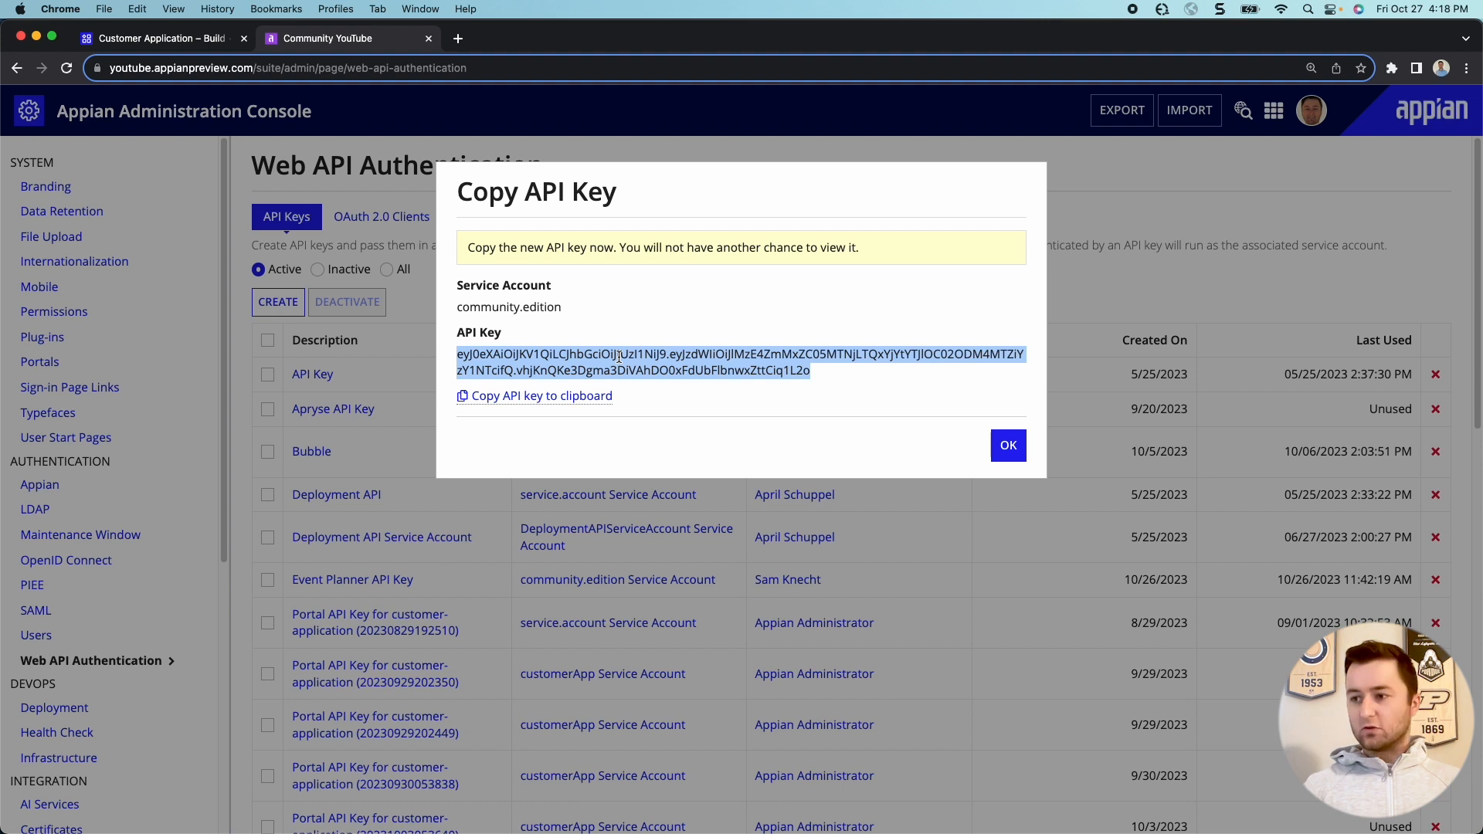
{"action": "left_click", "coordinate": [585, 396]}
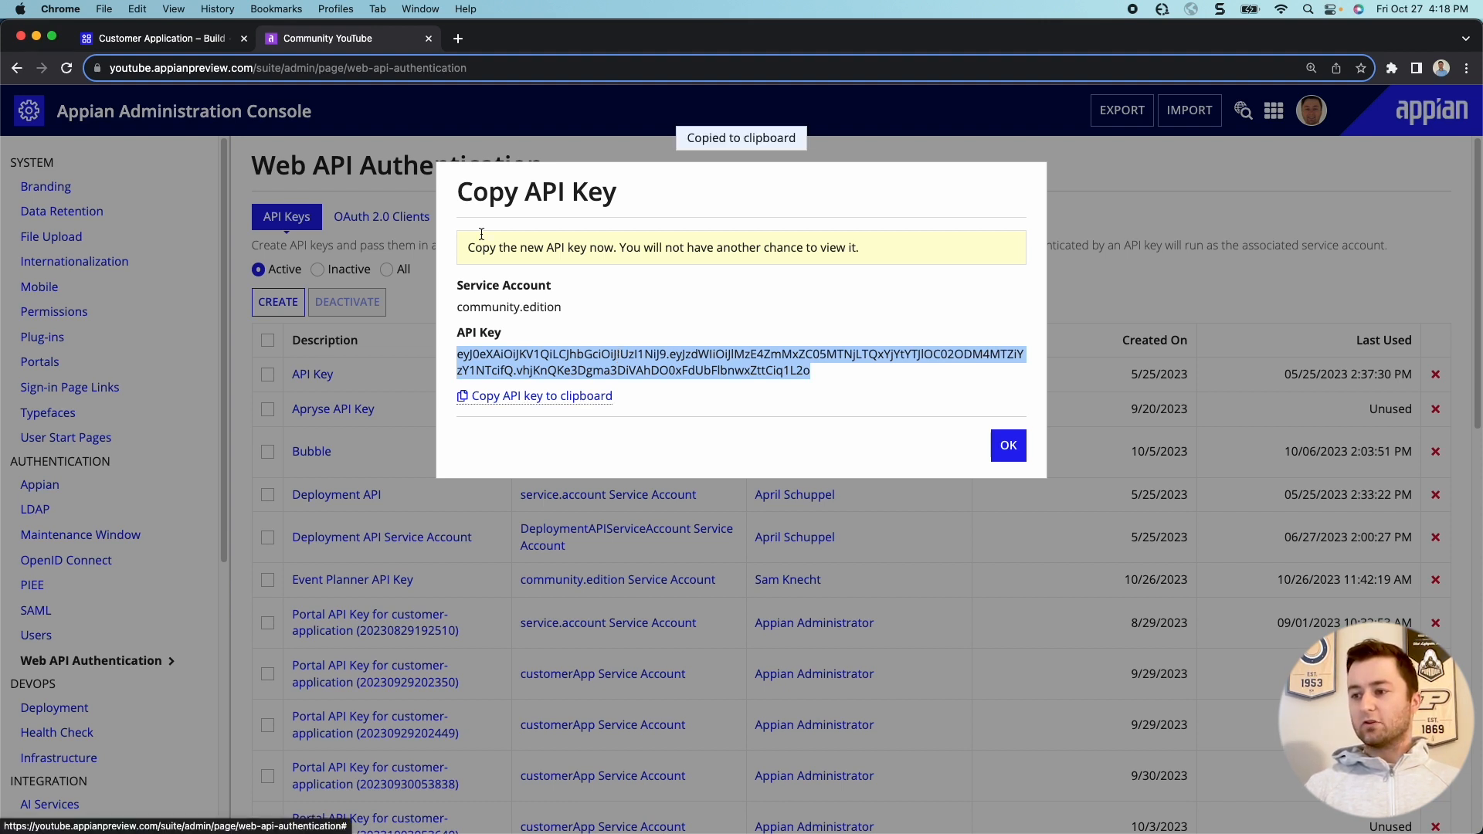
In the Customer Application, add the community.edition service account as a member of the CA Administrators group.
{"action": "left_click", "coordinate": [187, 40]}
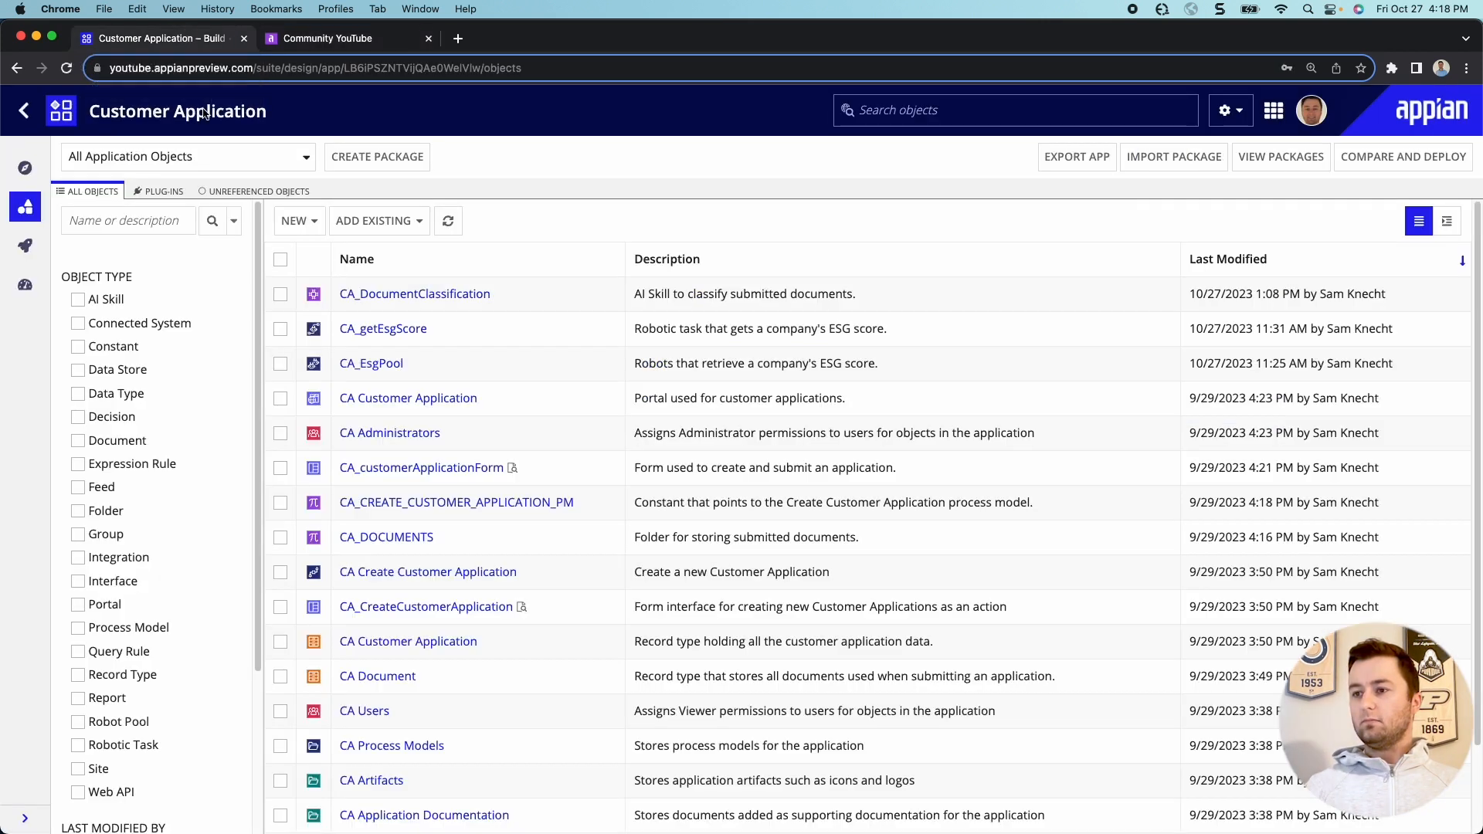
{"action": "left_click", "coordinate": [364, 426]}
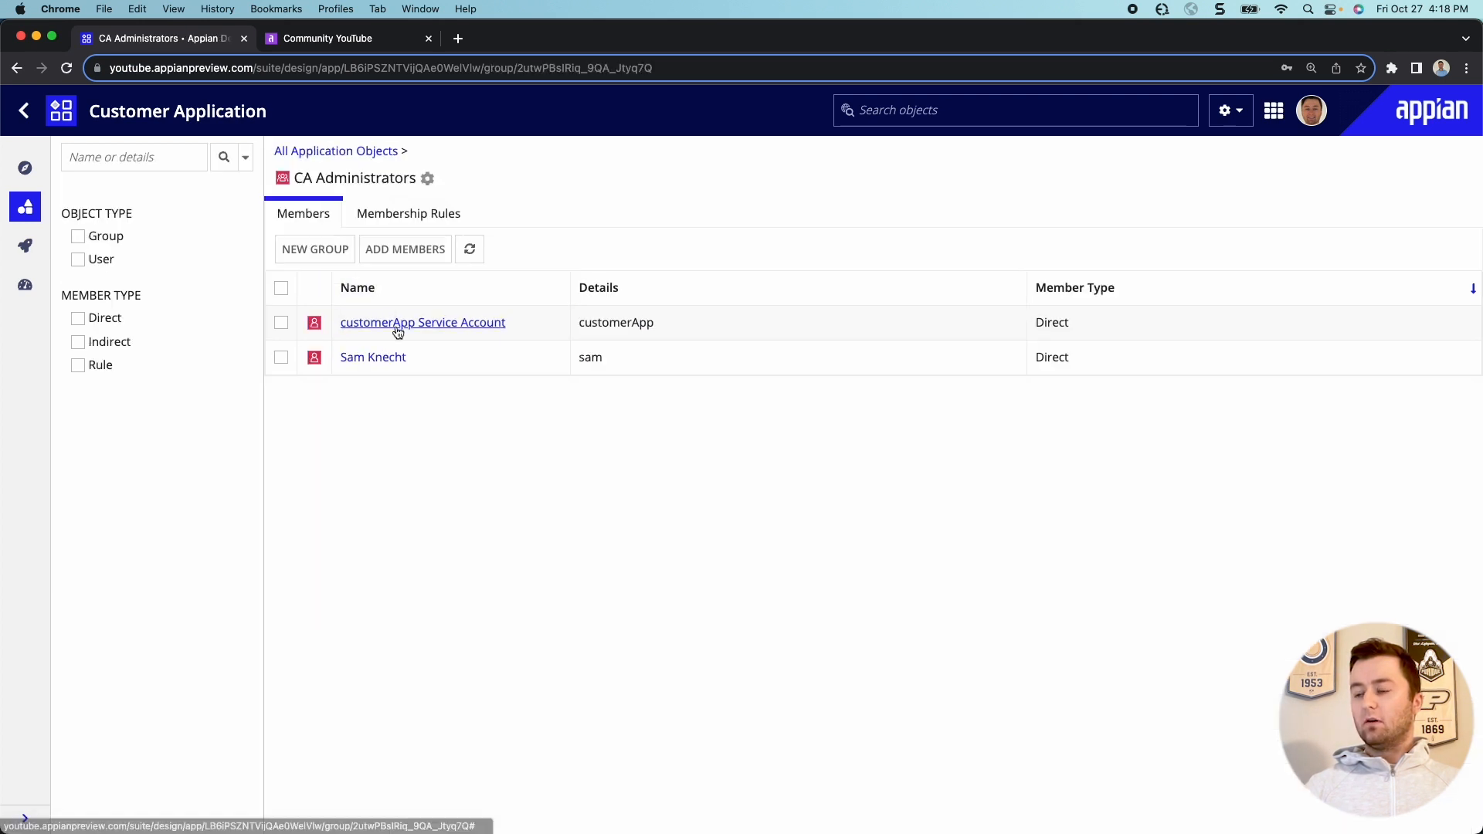
{"action": "left_click", "coordinate": [391, 253]}
{"action": "left_click", "coordinate": [538, 339]}
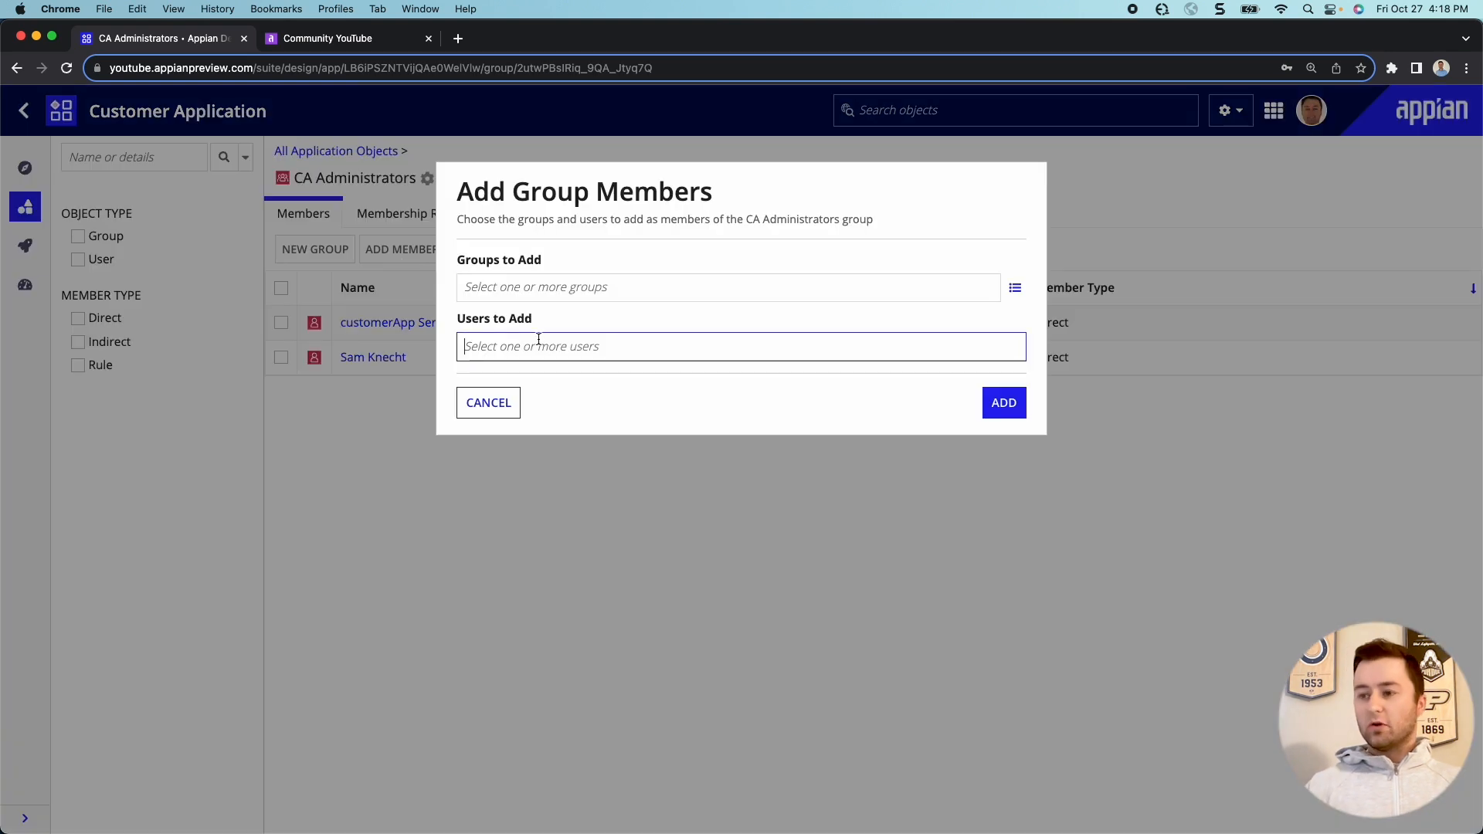
{"action": "type", "text": "community"}
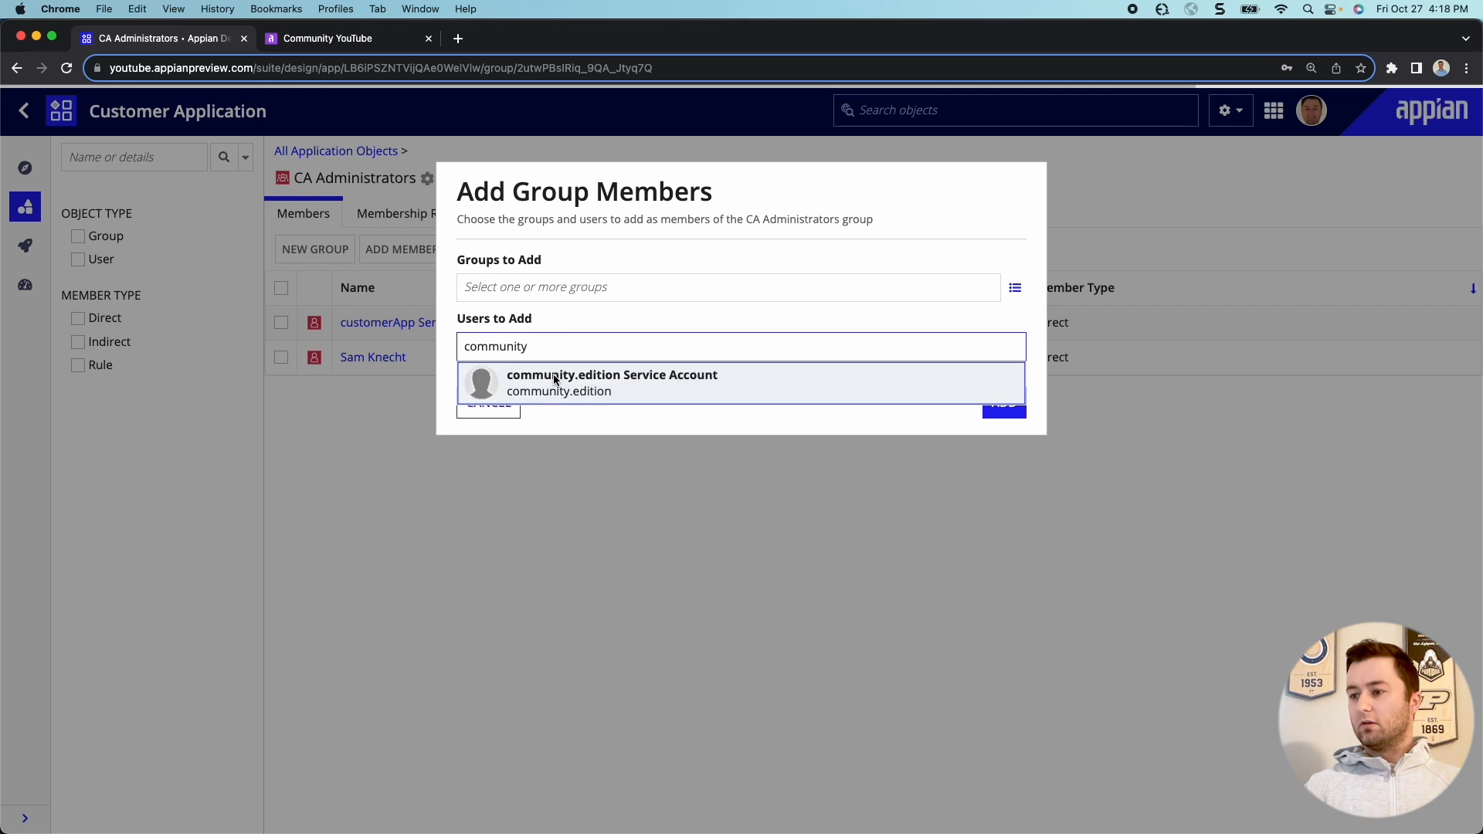
{"action": "left_click", "coordinate": [624, 378]}
{"action": "left_click", "coordinate": [1017, 411]}
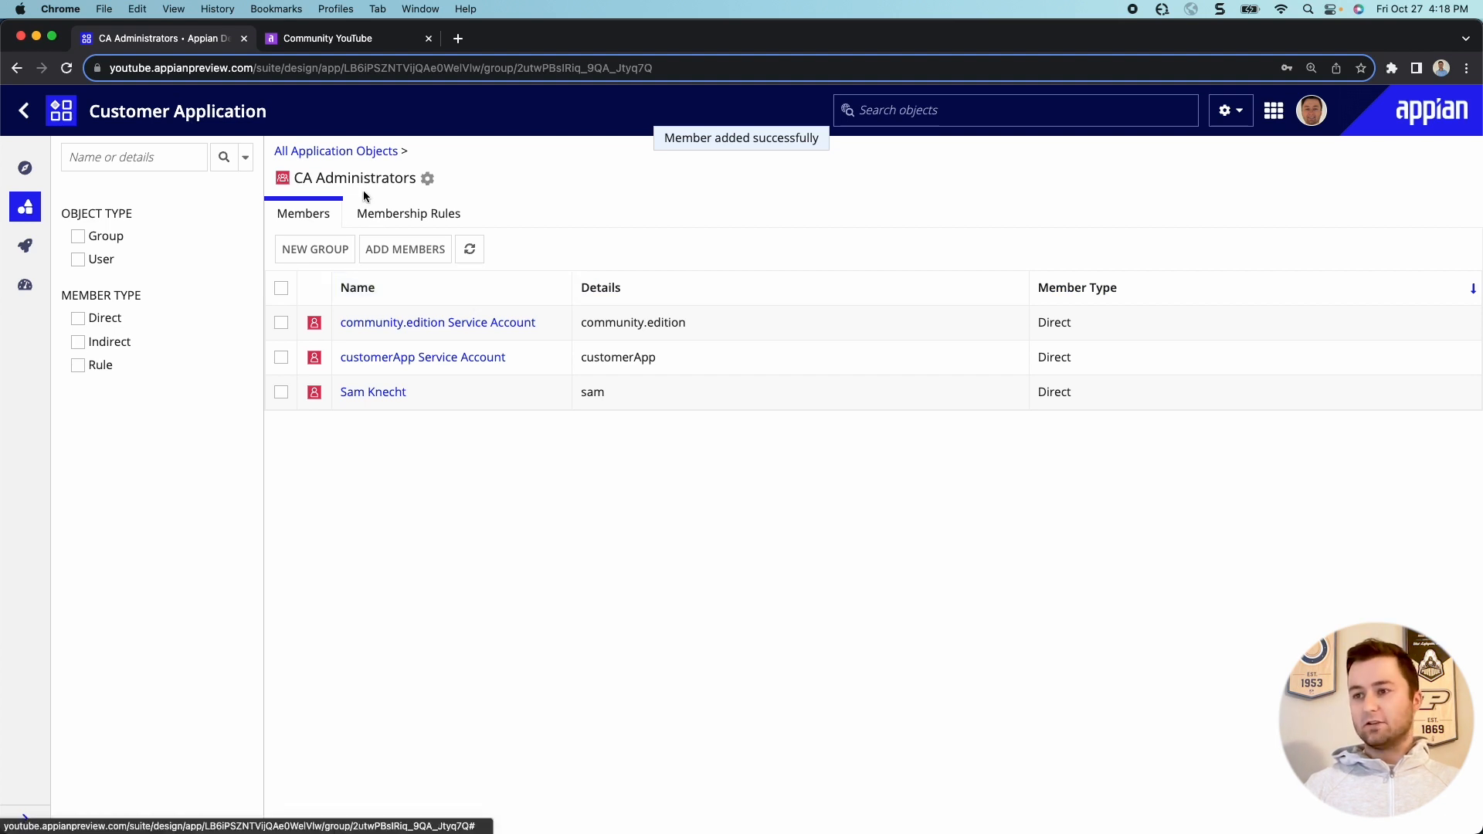
Set up a new Appian RPA connected system named "CA Customer App RPA" with the description "Connected system for Appian RPA".
{"action": "left_click", "coordinate": [338, 151]}
{"action": "left_click", "coordinate": [305, 221]}
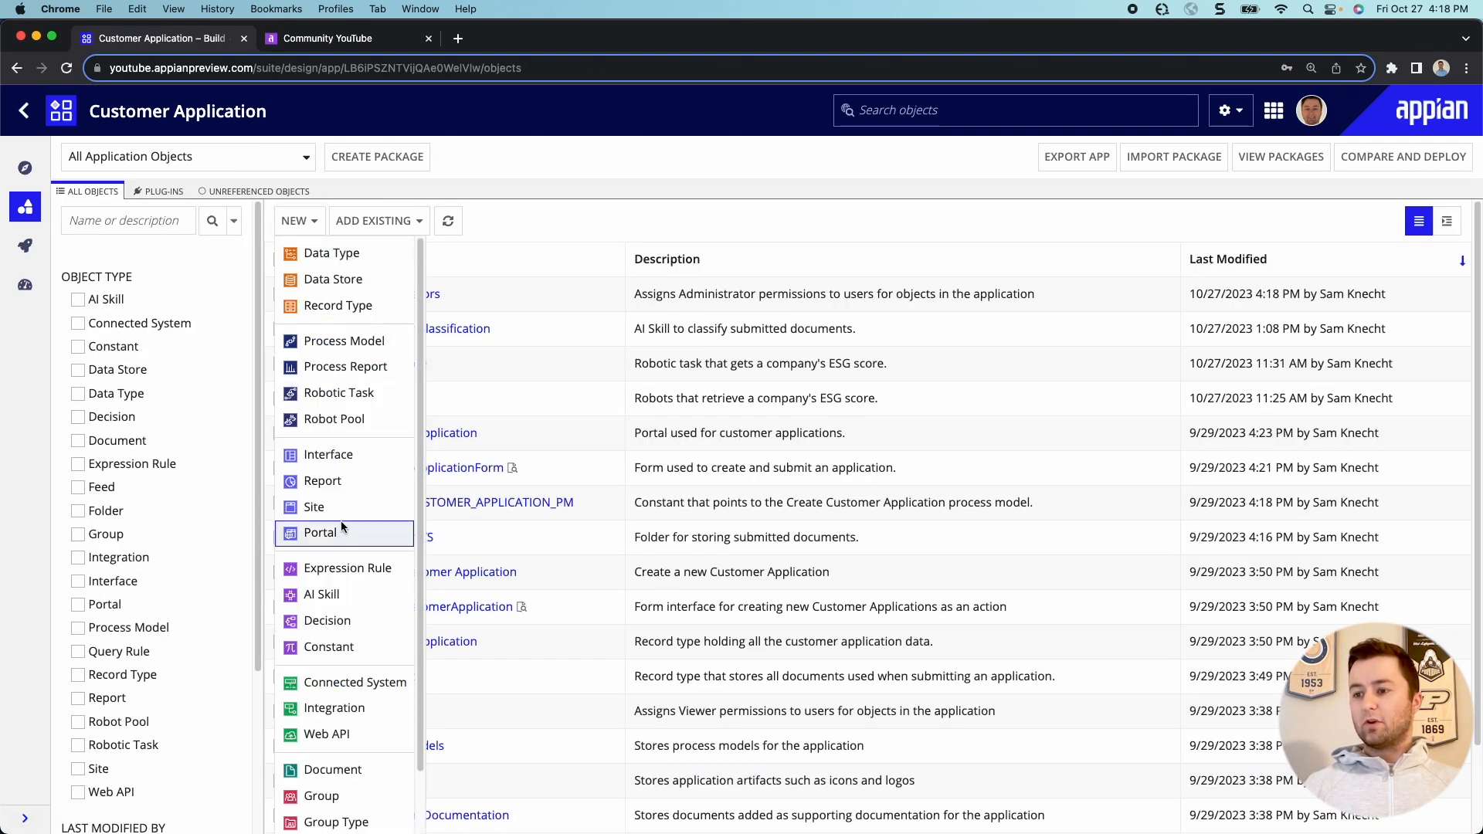
{"action": "left_click", "coordinate": [344, 682]}
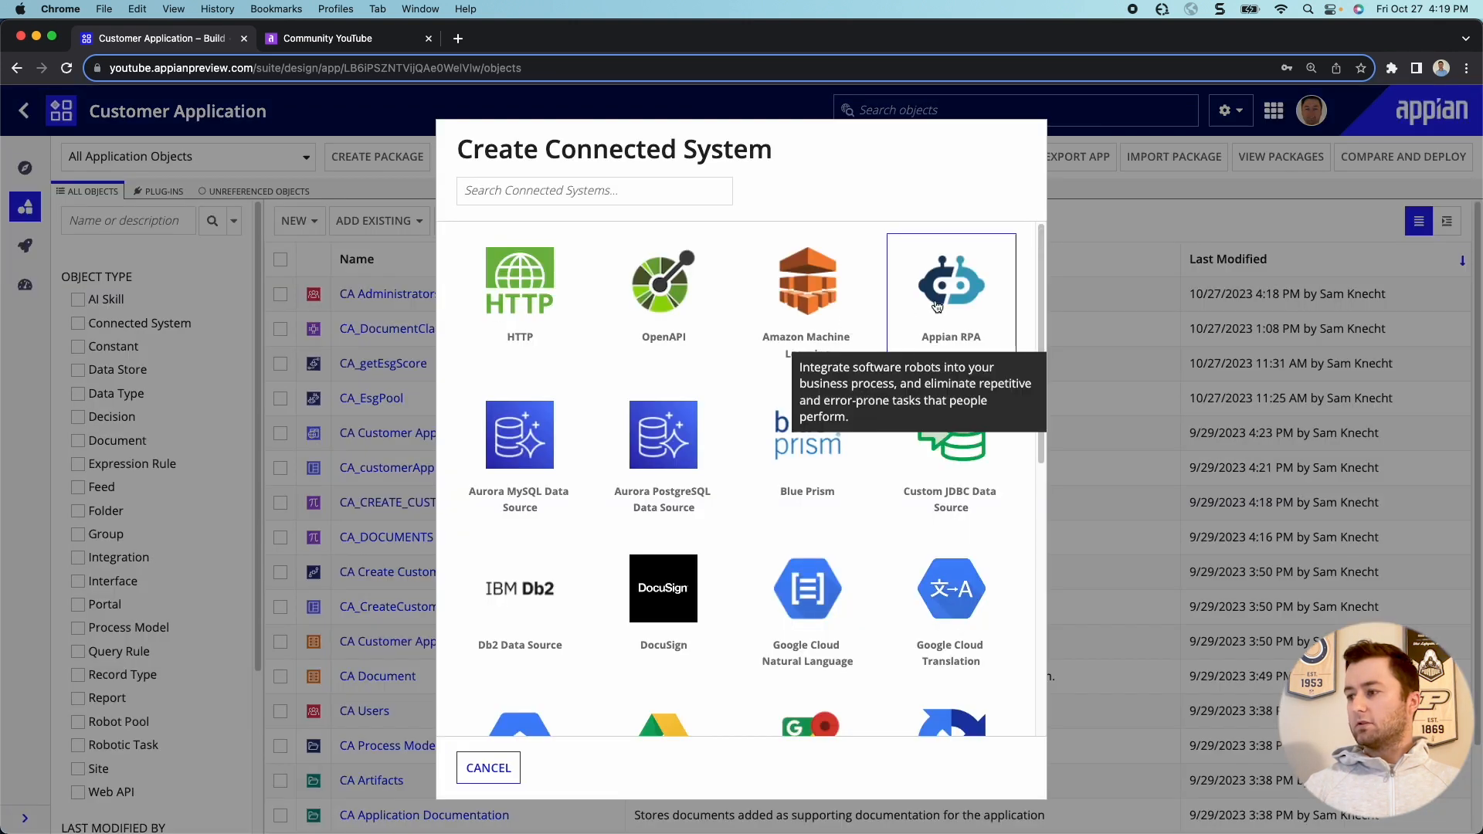
{"action": "left_click", "coordinate": [935, 300]}
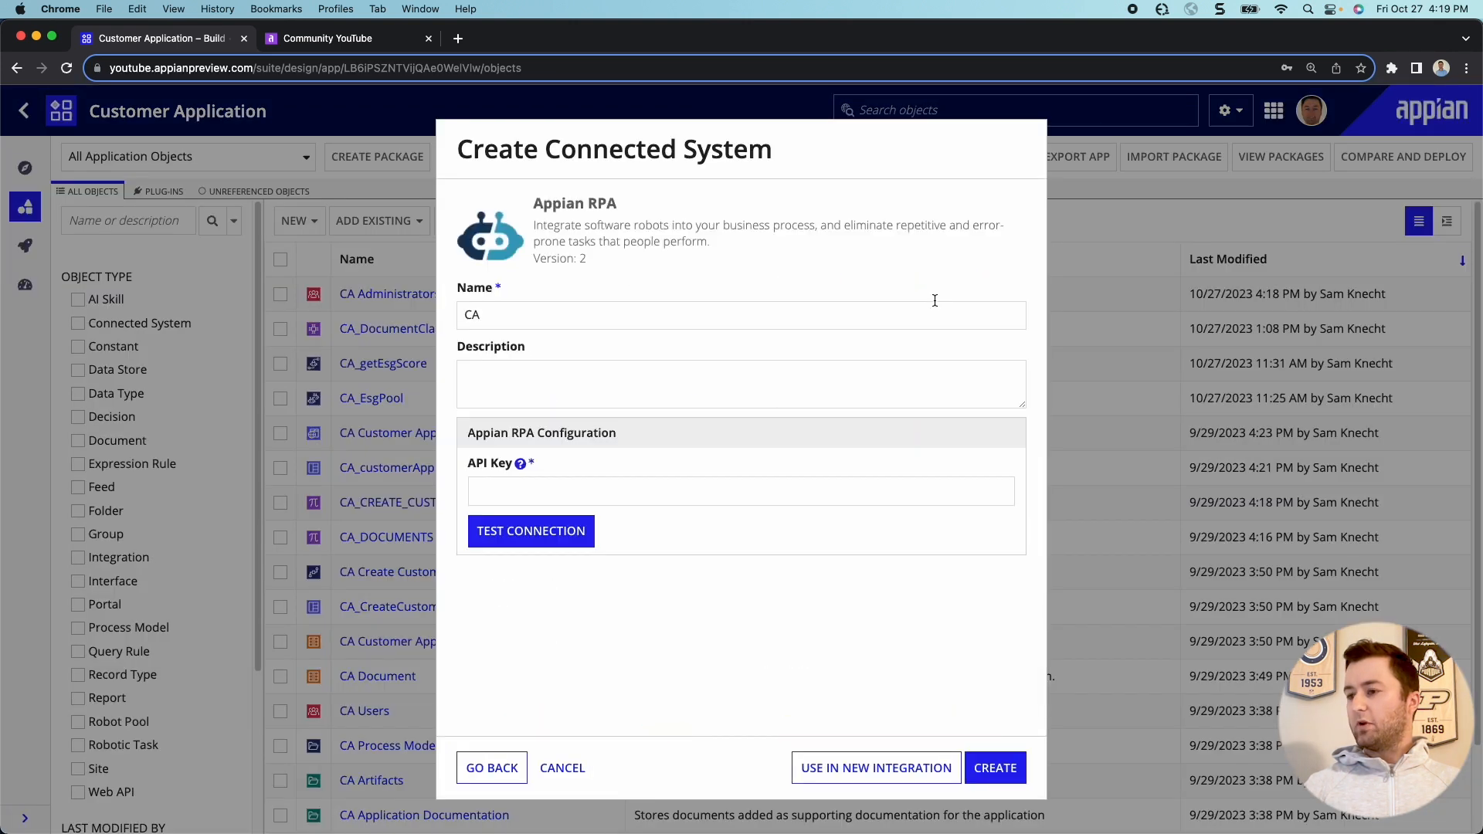
{"action": "left_click", "coordinate": [658, 319]}
{"action": "type", "text": "Customer App RPA"}
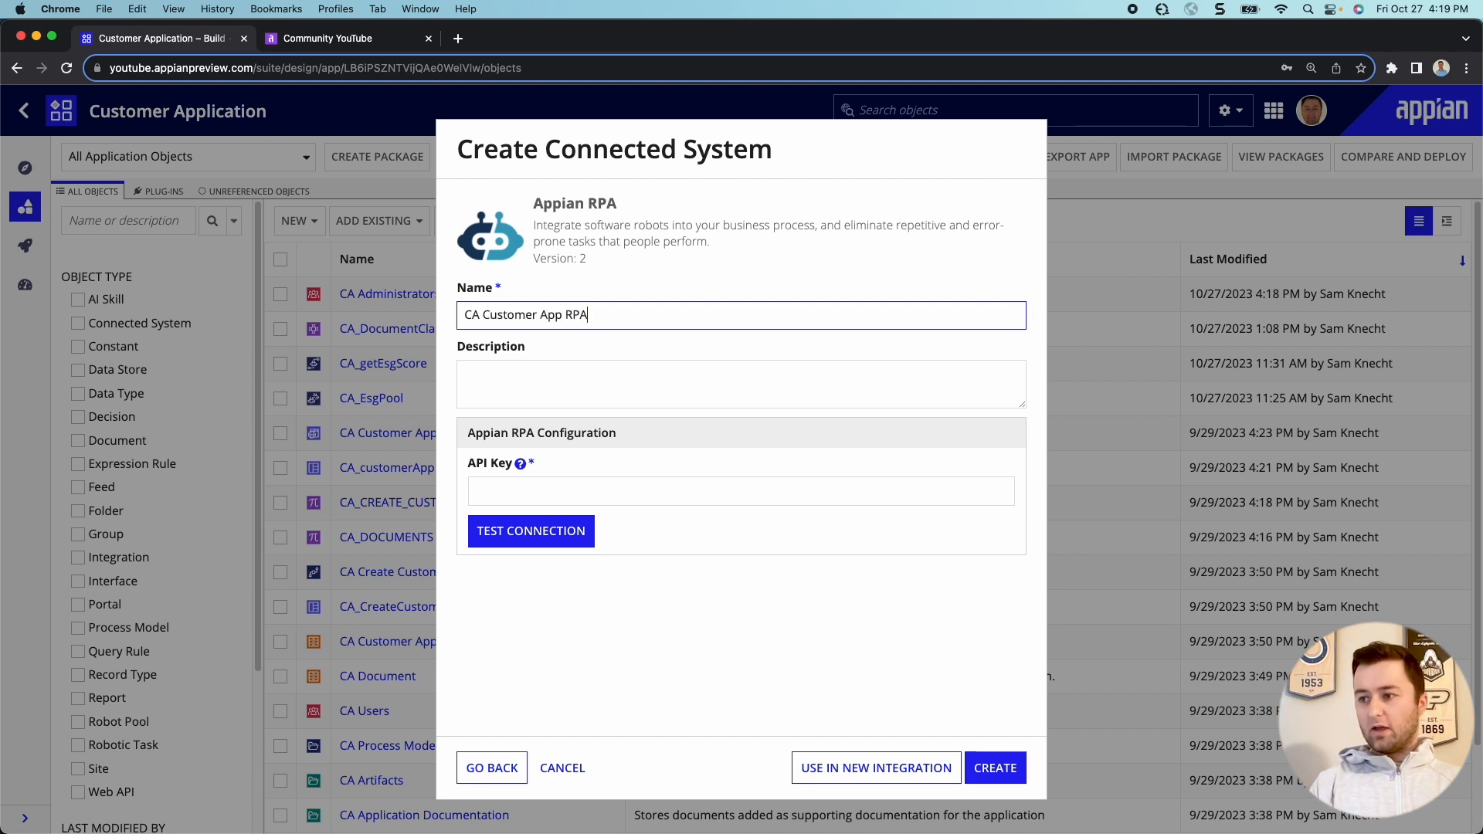
{"action": "left_click", "coordinate": [465, 375]}
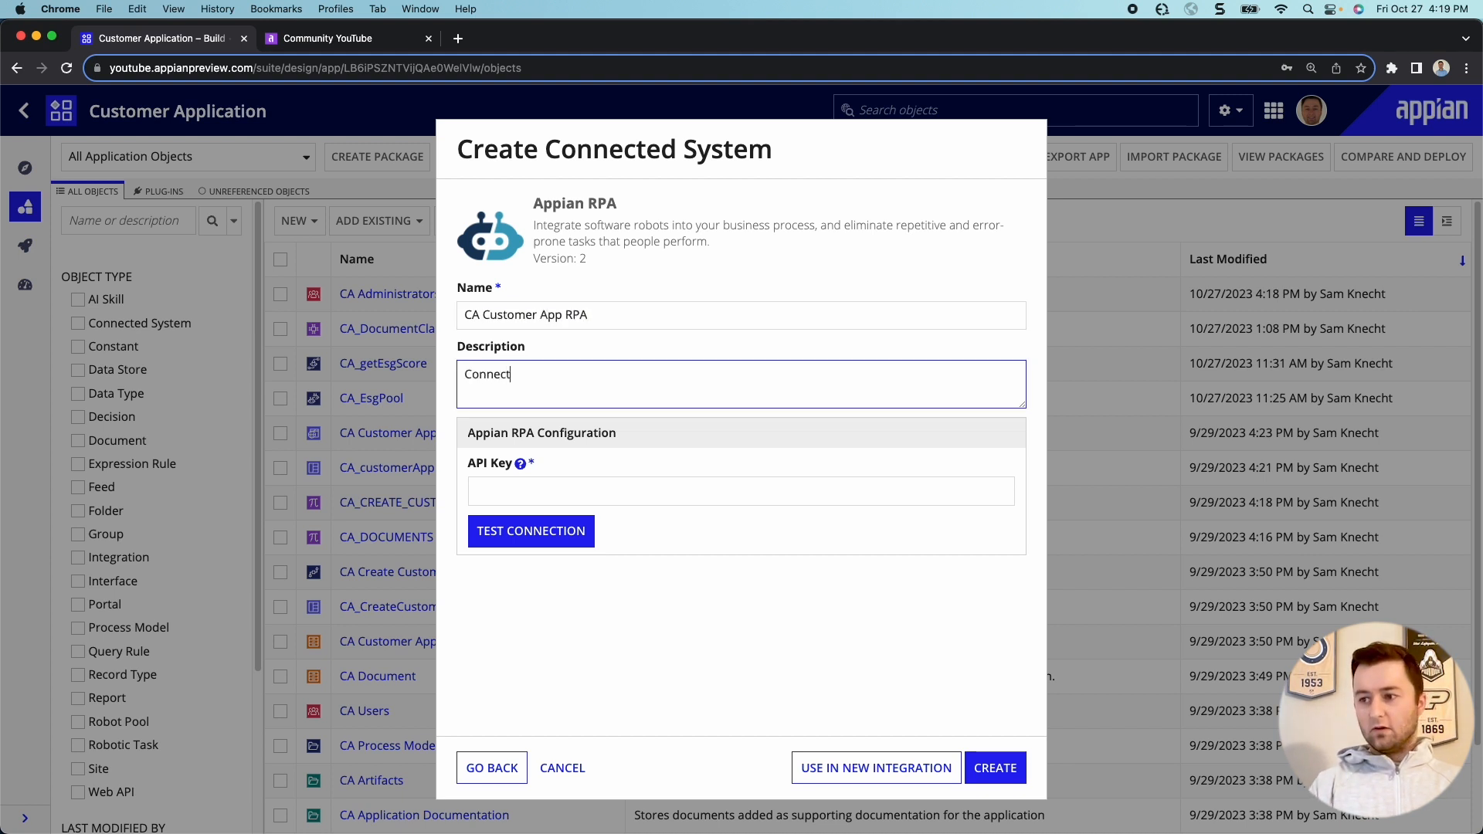
{"action": "type", "text": "Connected system for Ap"}
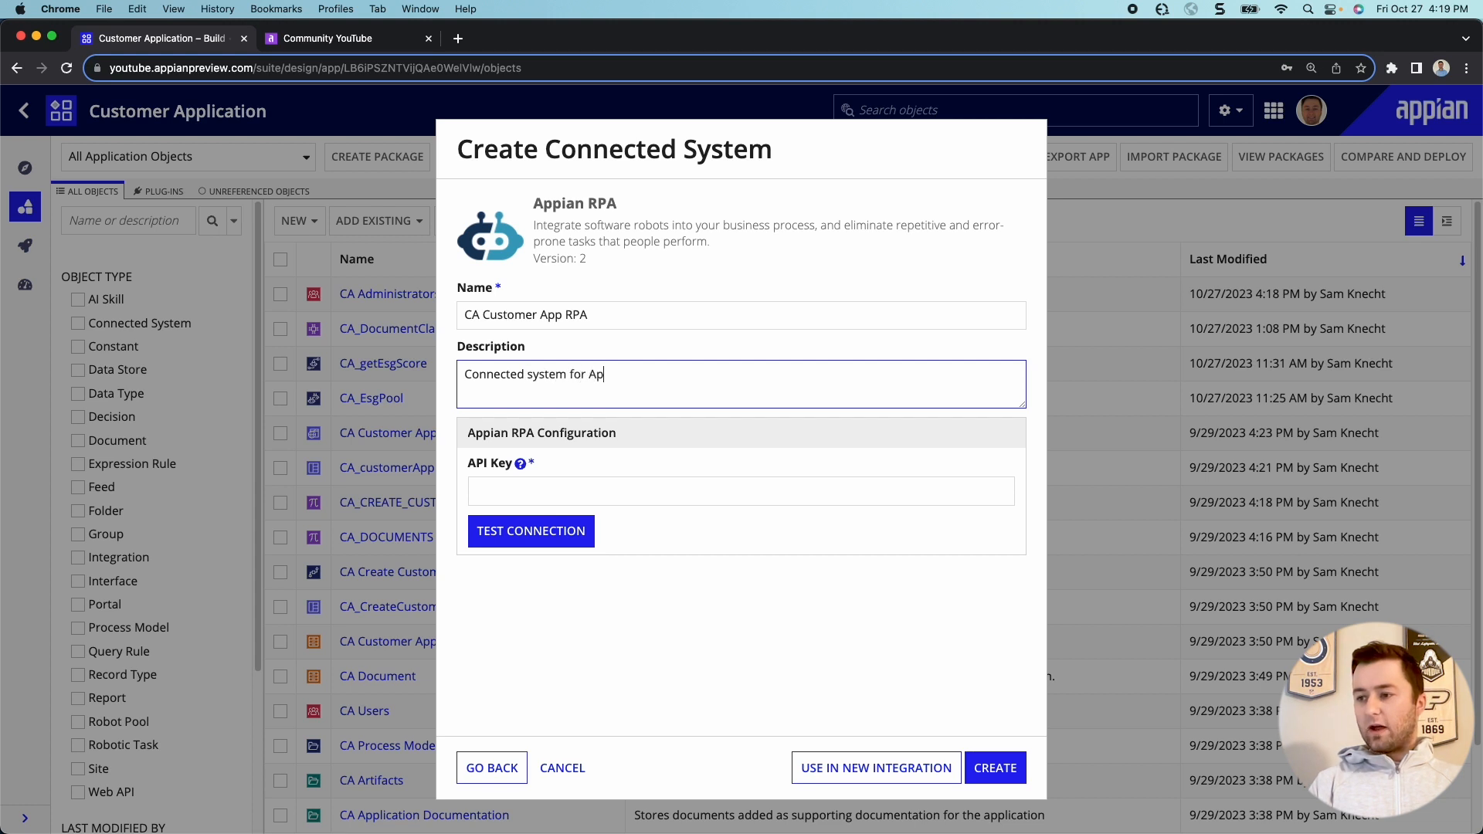
{"action": "type", "text": "pian RPA"}
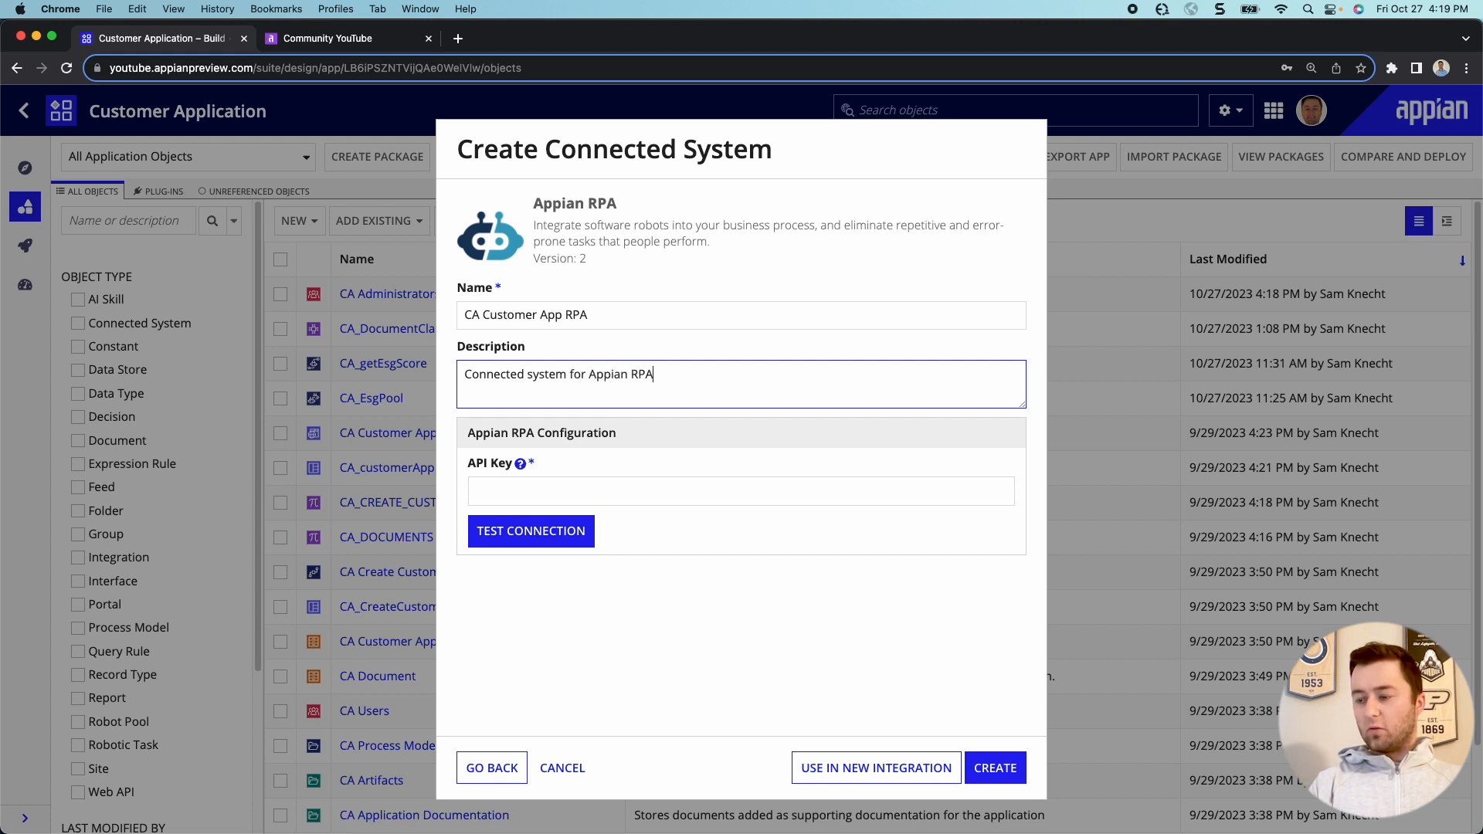
Paste the copied API key into the connected system's API Key field and test the connection.
{"action": "left_click", "coordinate": [638, 488]}
{"action": "left_click", "coordinate": [574, 533]}
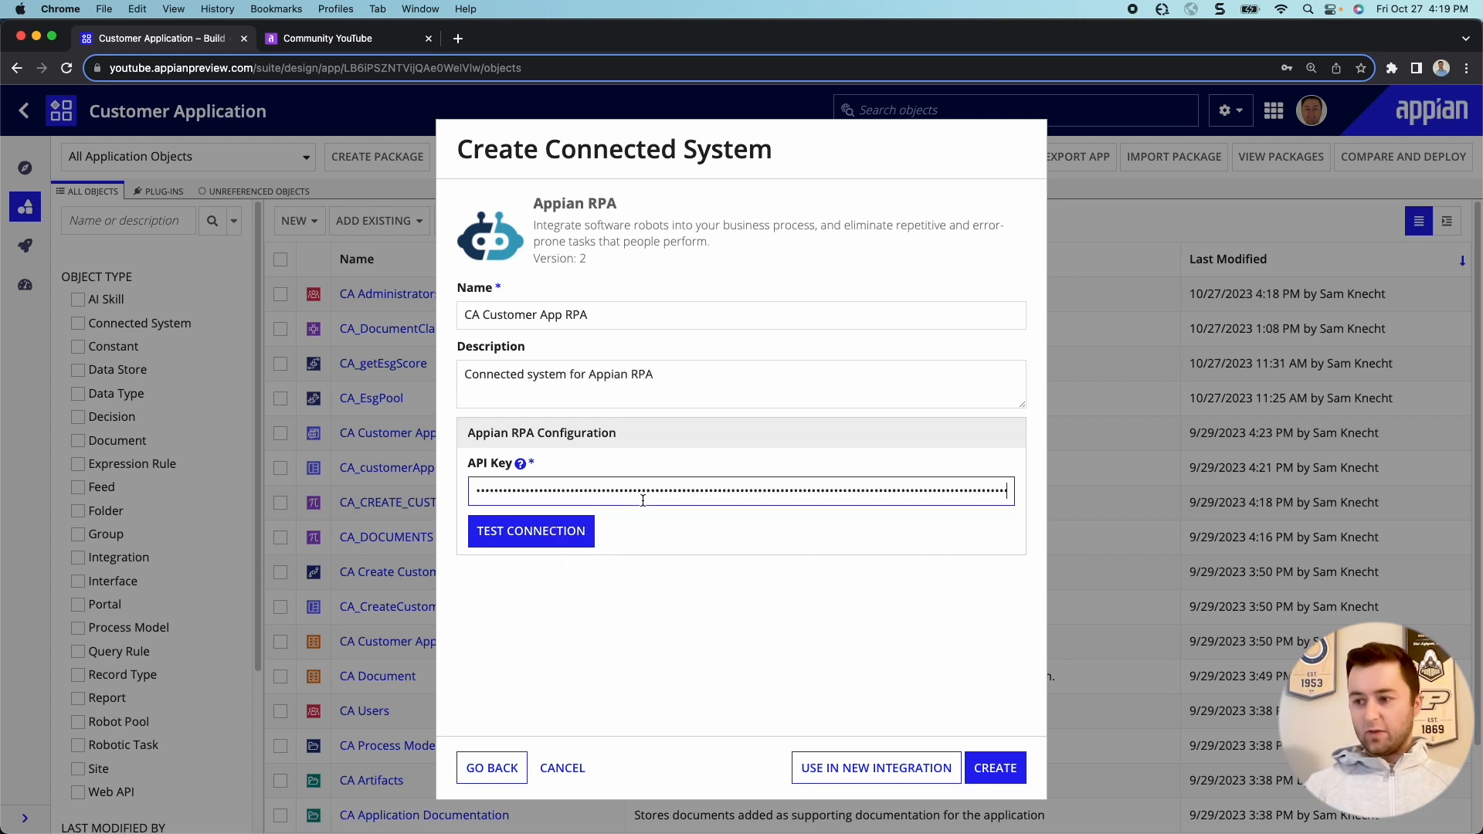
{"action": "left_click", "coordinate": [574, 538]}
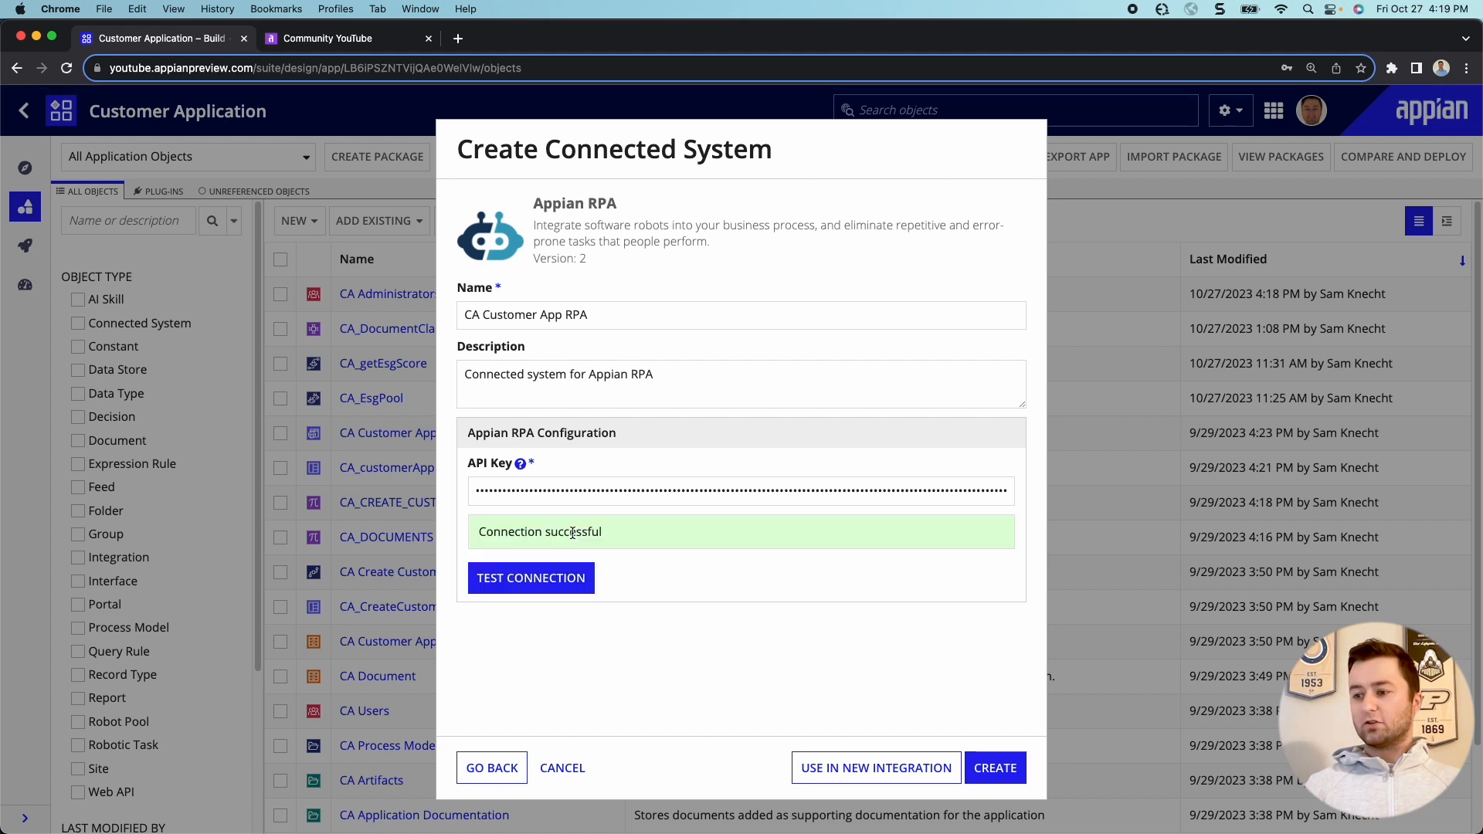
Create the connected system, save its default security permissions, and dismiss the browser's password-saving offer.
{"action": "left_click", "coordinate": [990, 769]}
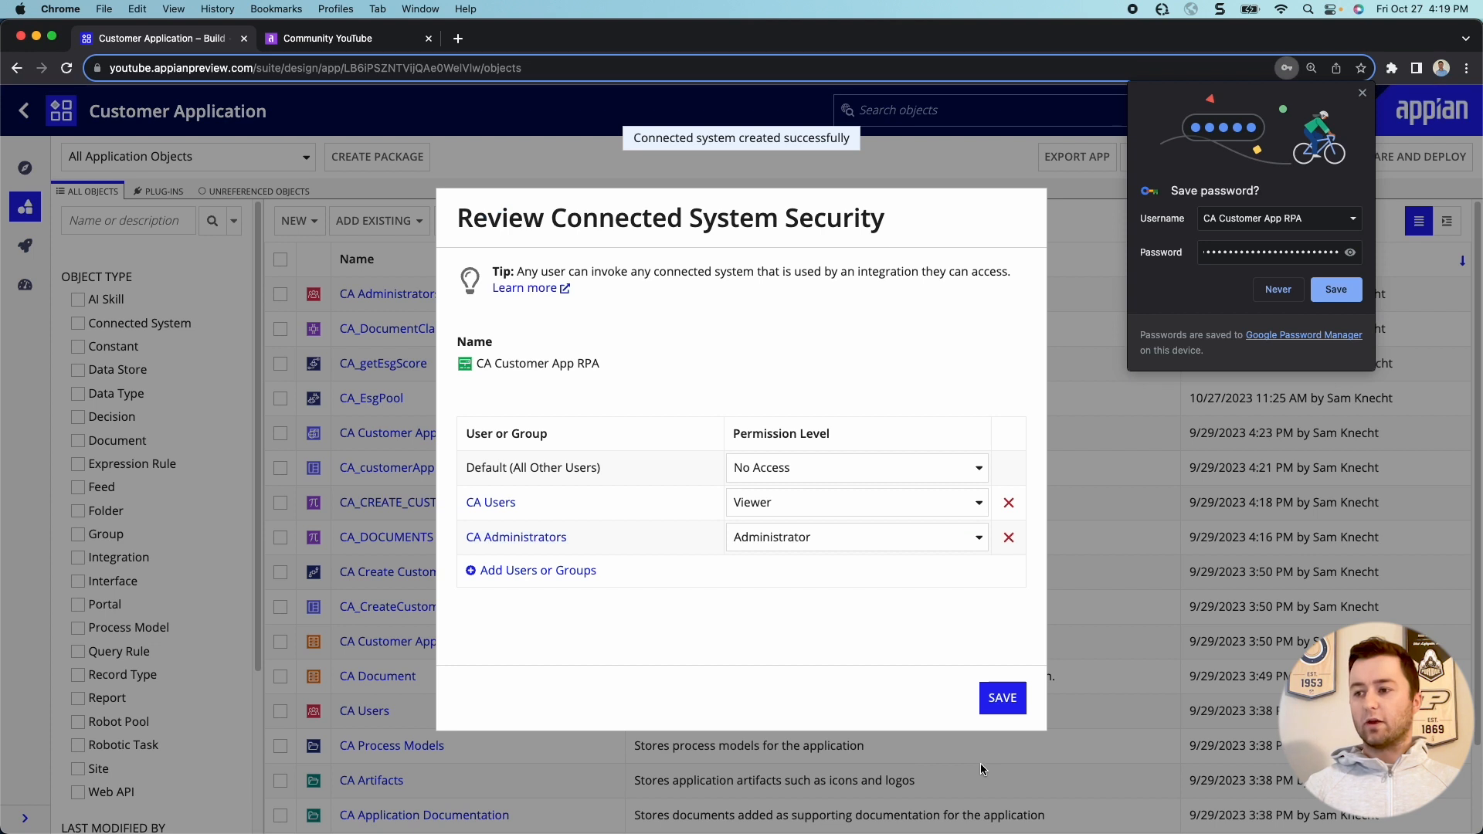
{"action": "left_click", "coordinate": [999, 698]}
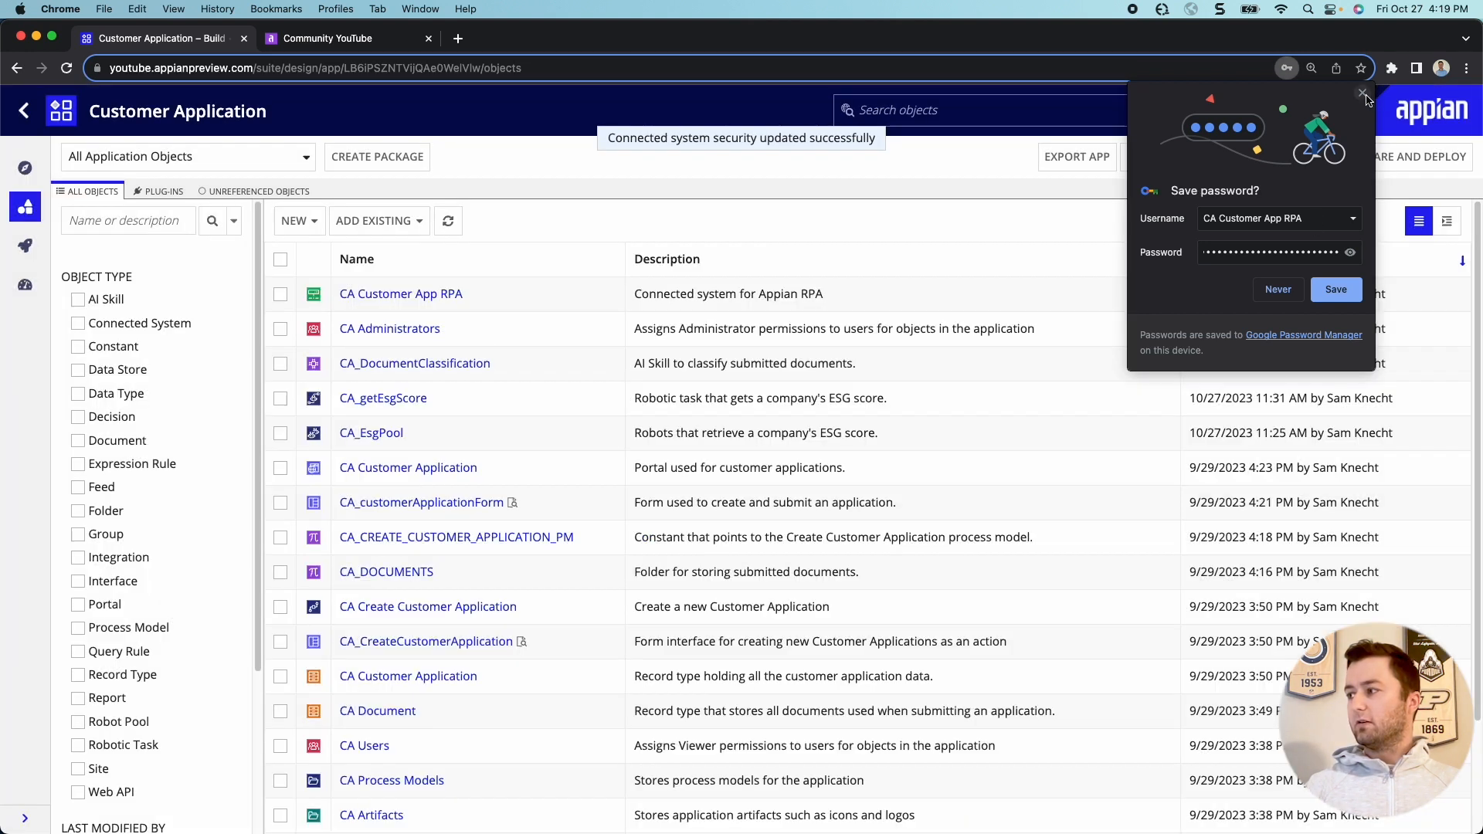
{"action": "left_click", "coordinate": [1363, 94]}
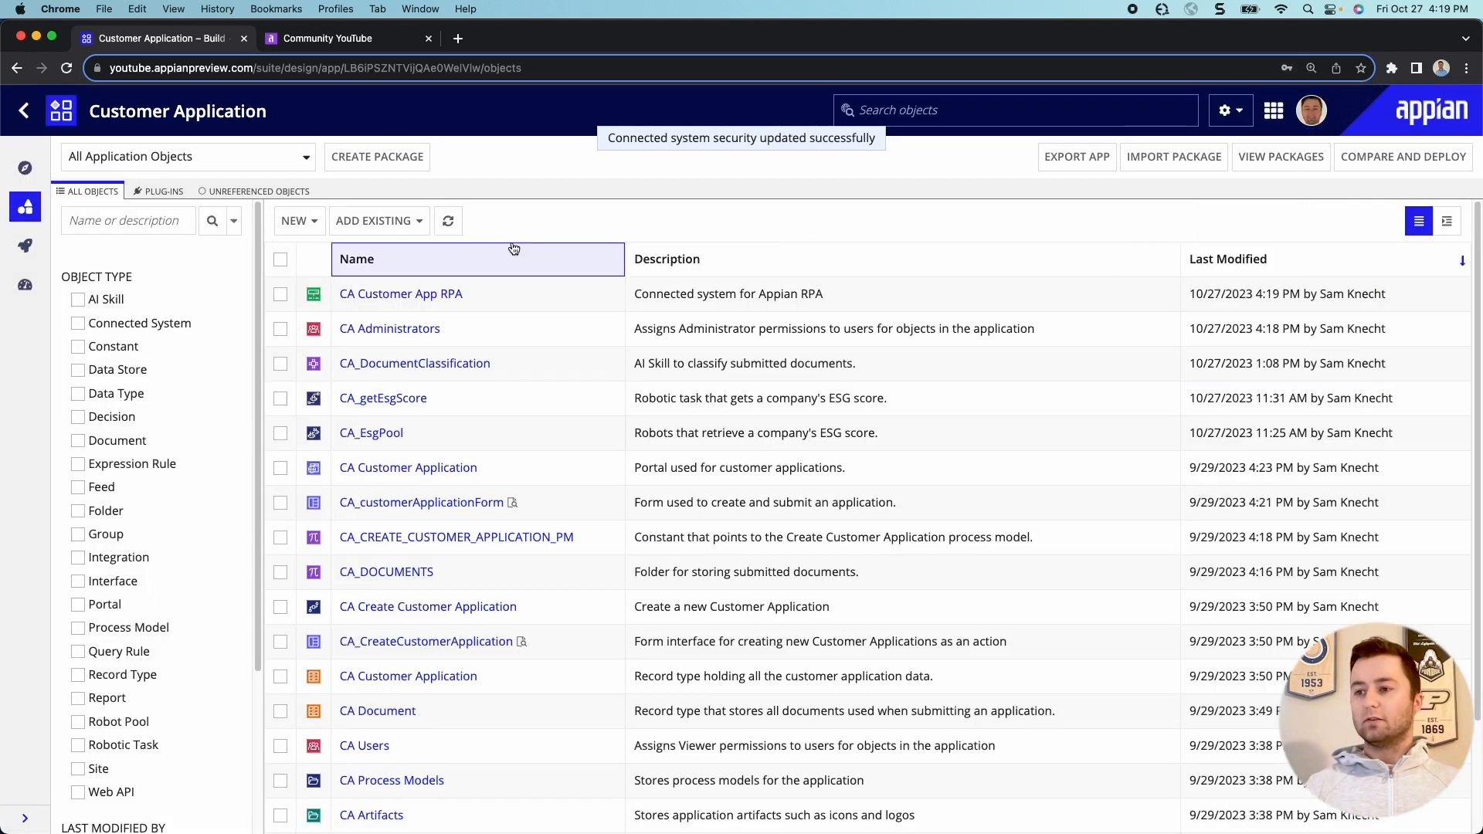
Start a new integration based on the CA Customer App RPA connected system, with Execute Robotic Task as its operation.
{"action": "left_click", "coordinate": [321, 232]}
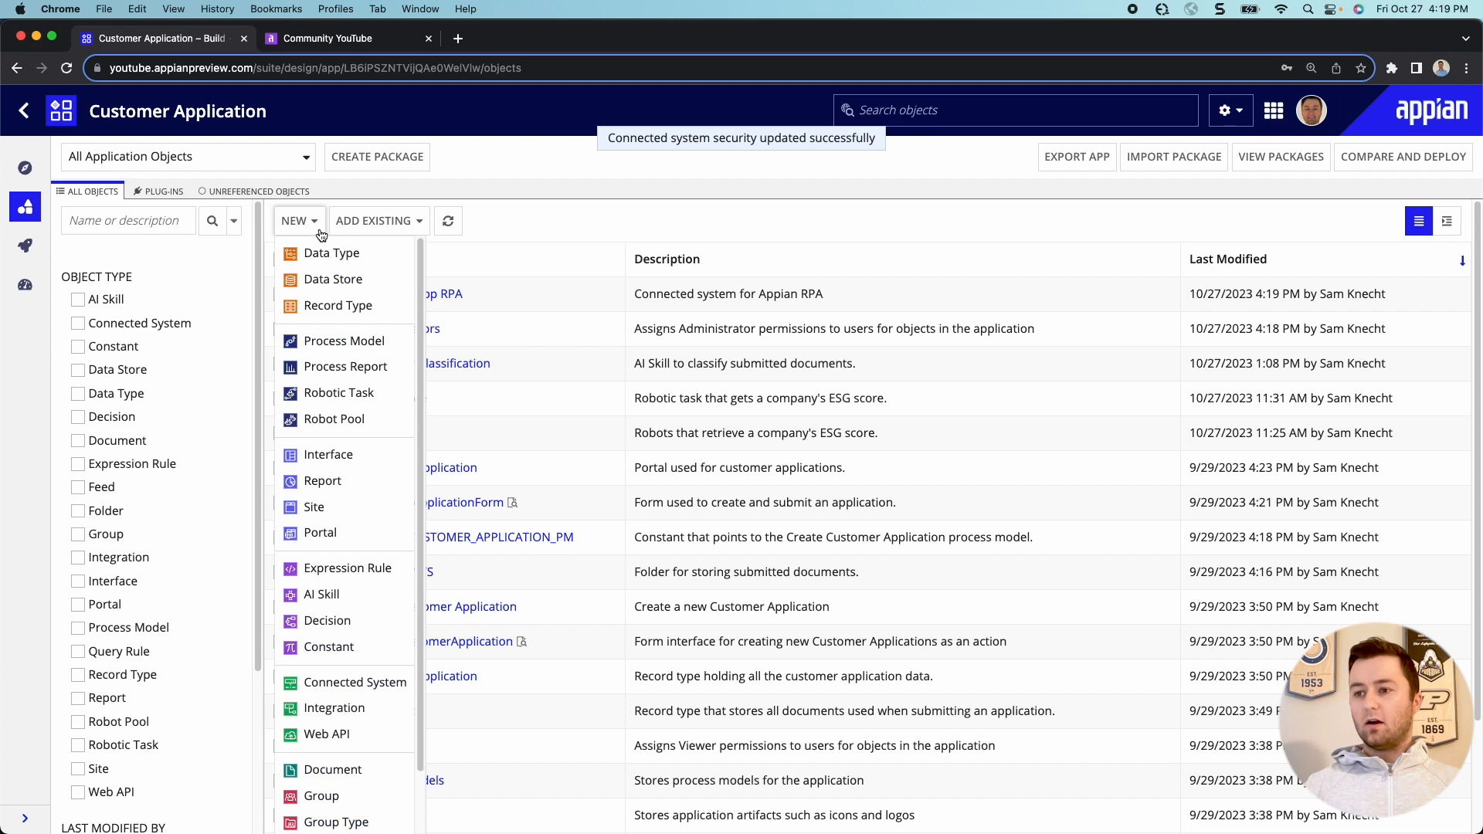
{"action": "left_click", "coordinate": [330, 711]}
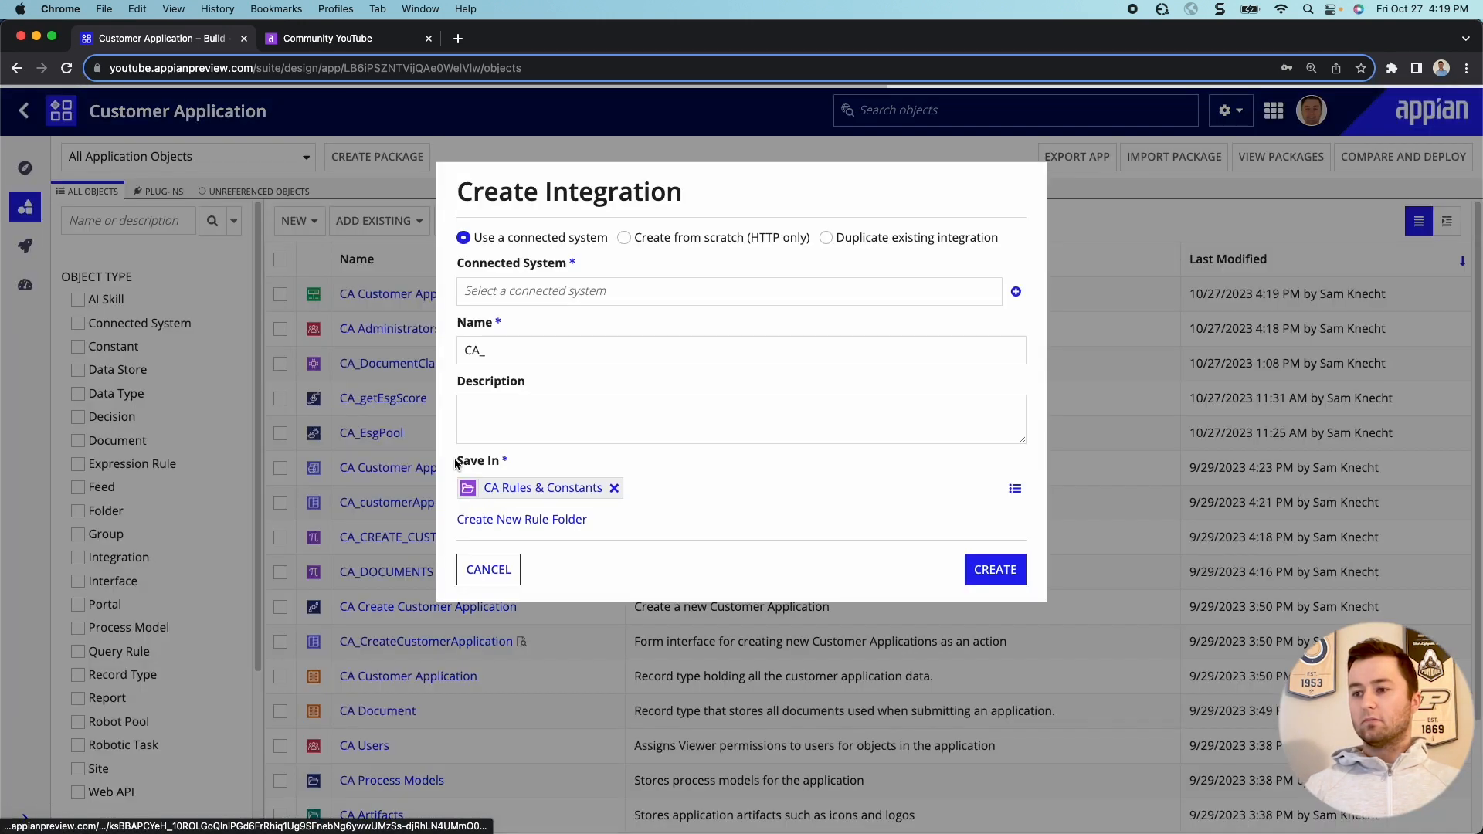
{"action": "type", "text": "ca"}
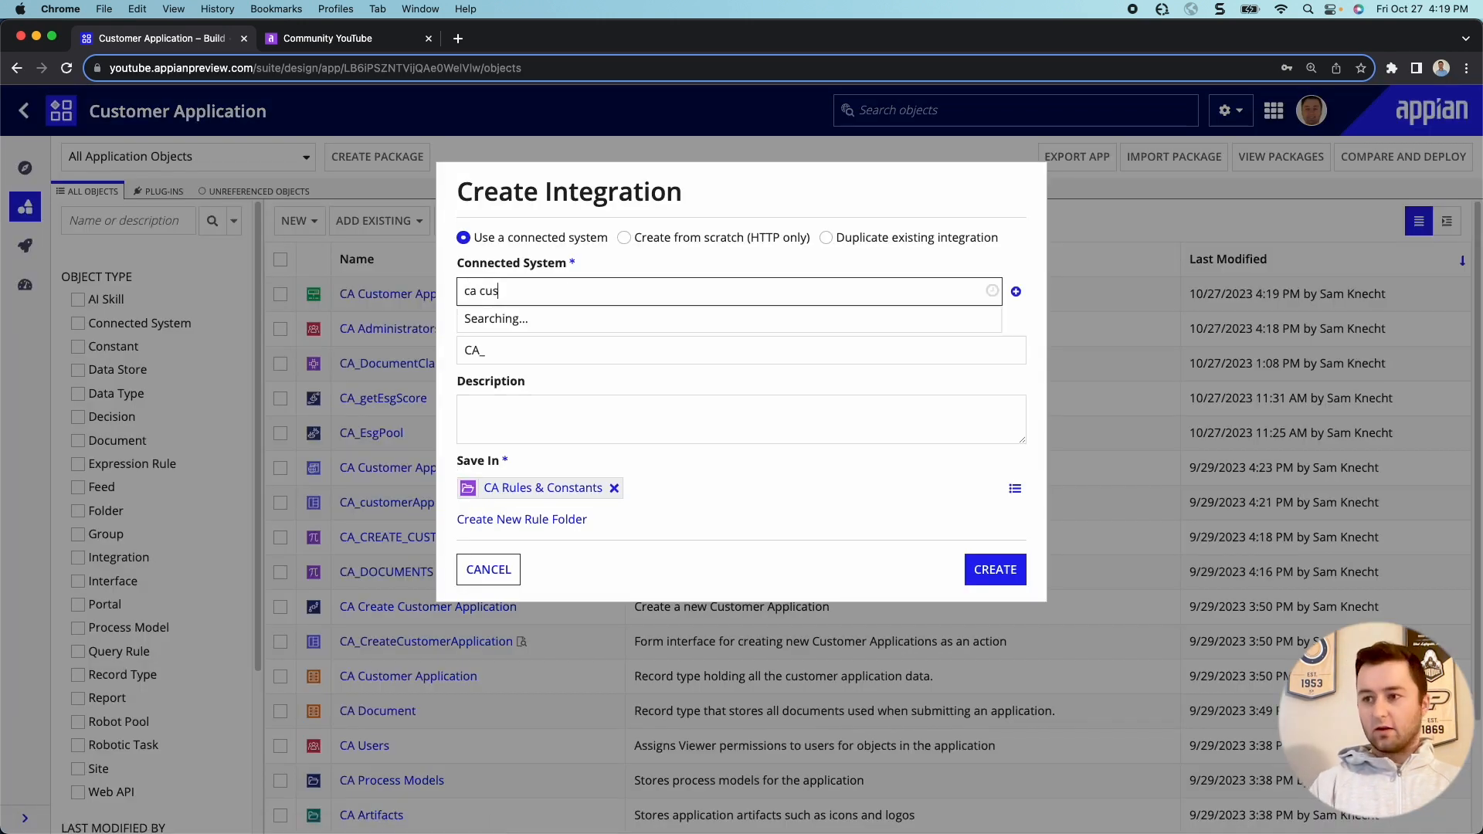
{"action": "type", "text": " cus"}
{"action": "left_click", "coordinate": [540, 323]}
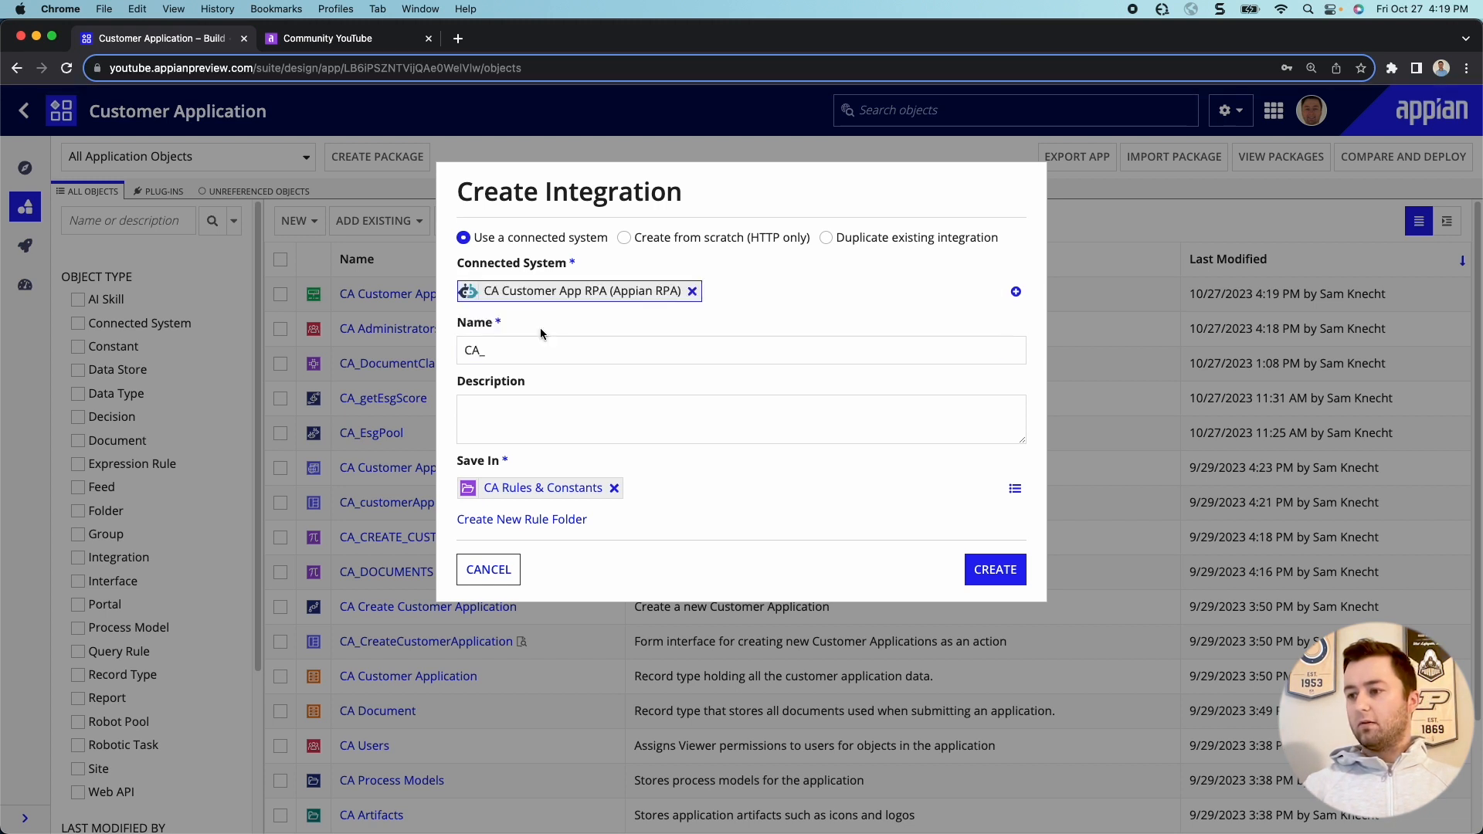
{"action": "left_click", "coordinate": [541, 349]}
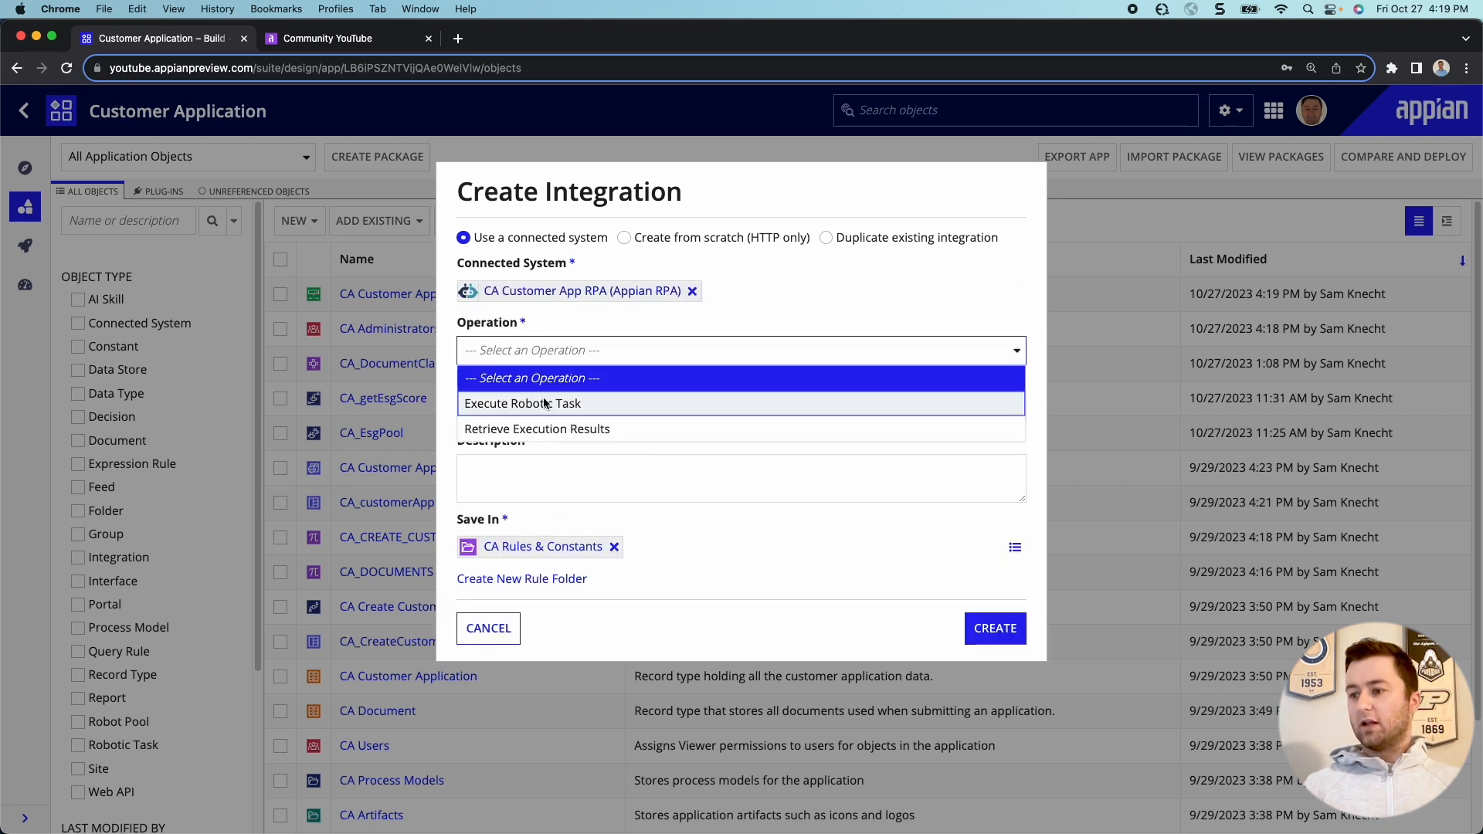
{"action": "left_click", "coordinate": [544, 403]}
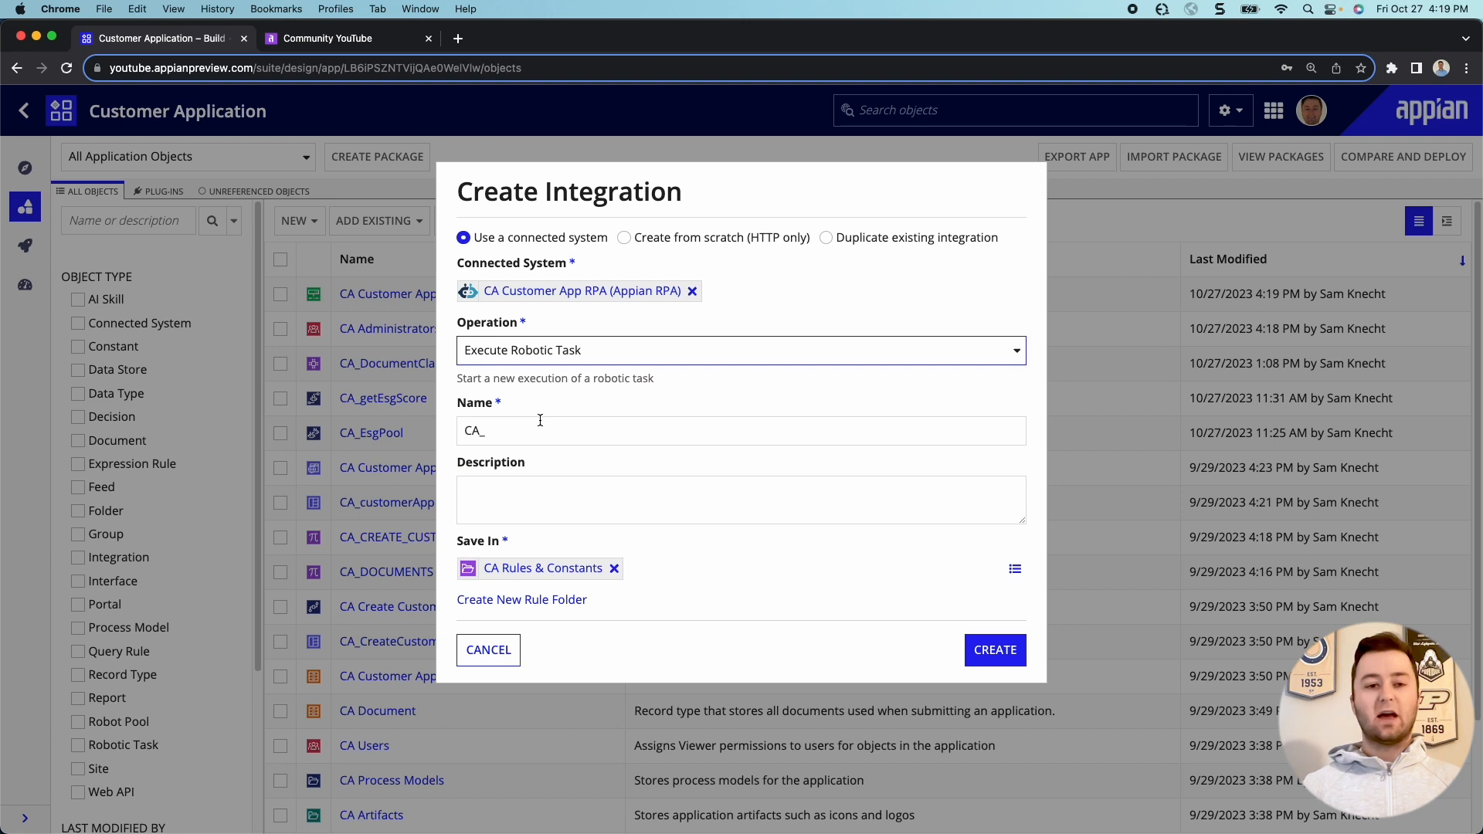
Name the integration CA_getEsgScore, describe it as "Integration for kicking off robotic task to get ESG score.", and create it.
{"action": "left_click", "coordinate": [534, 430]}
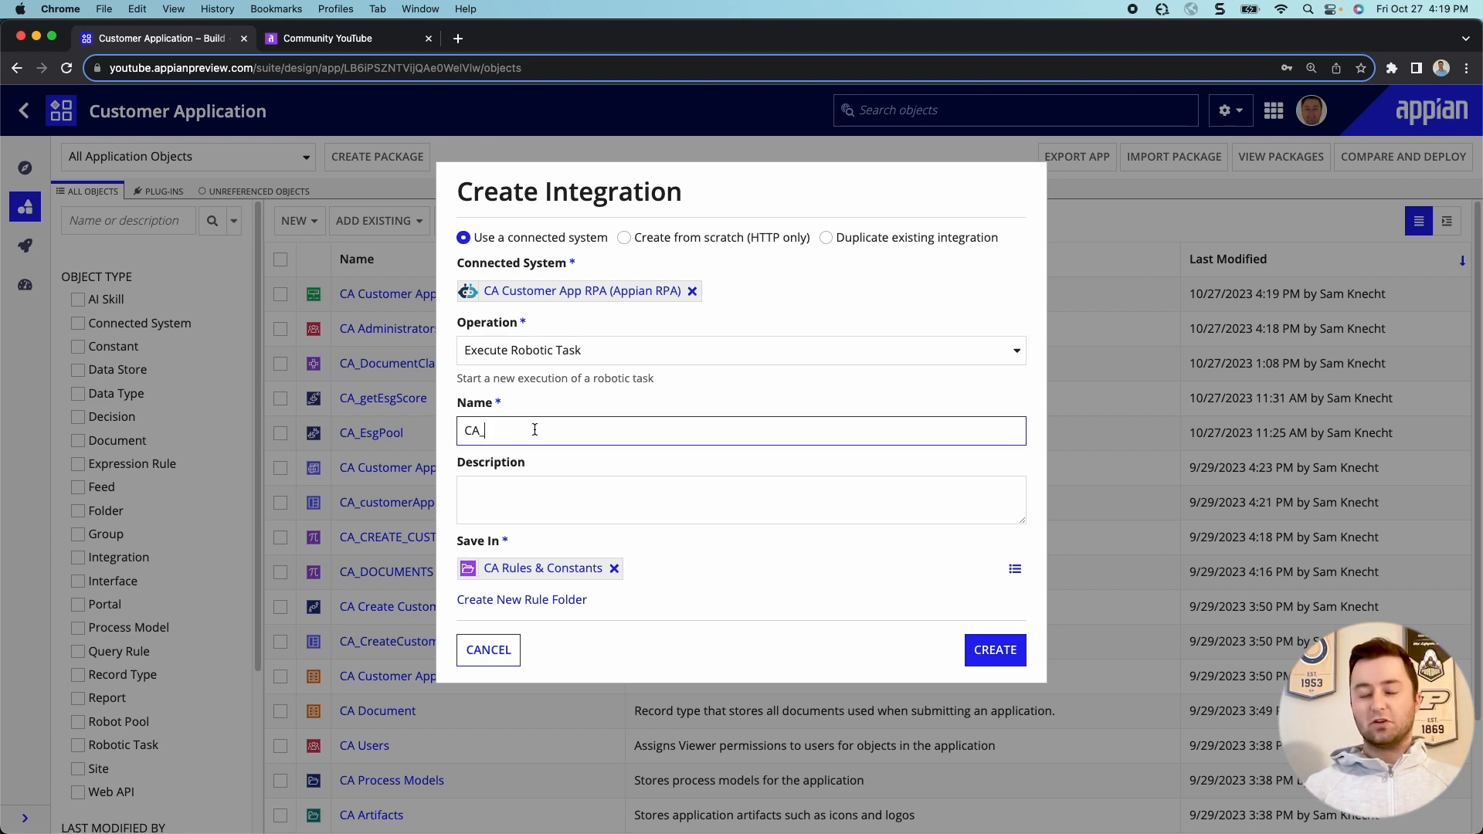
{"action": "type", "text": "getEsg"}
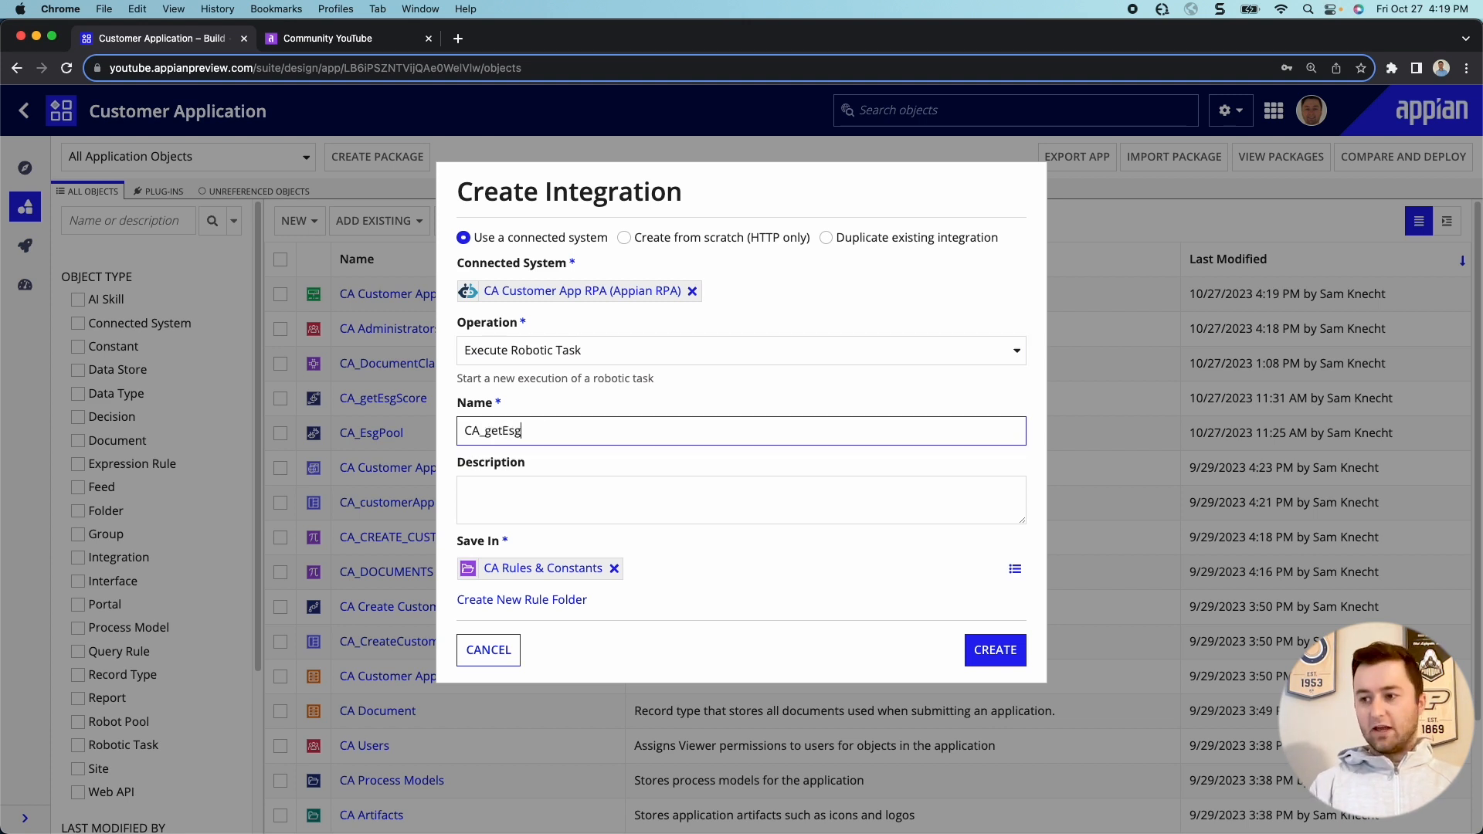
{"action": "type", "text": "Score"}
{"action": "key", "text": "Tab"}
{"action": "type", "text": "Integra"}
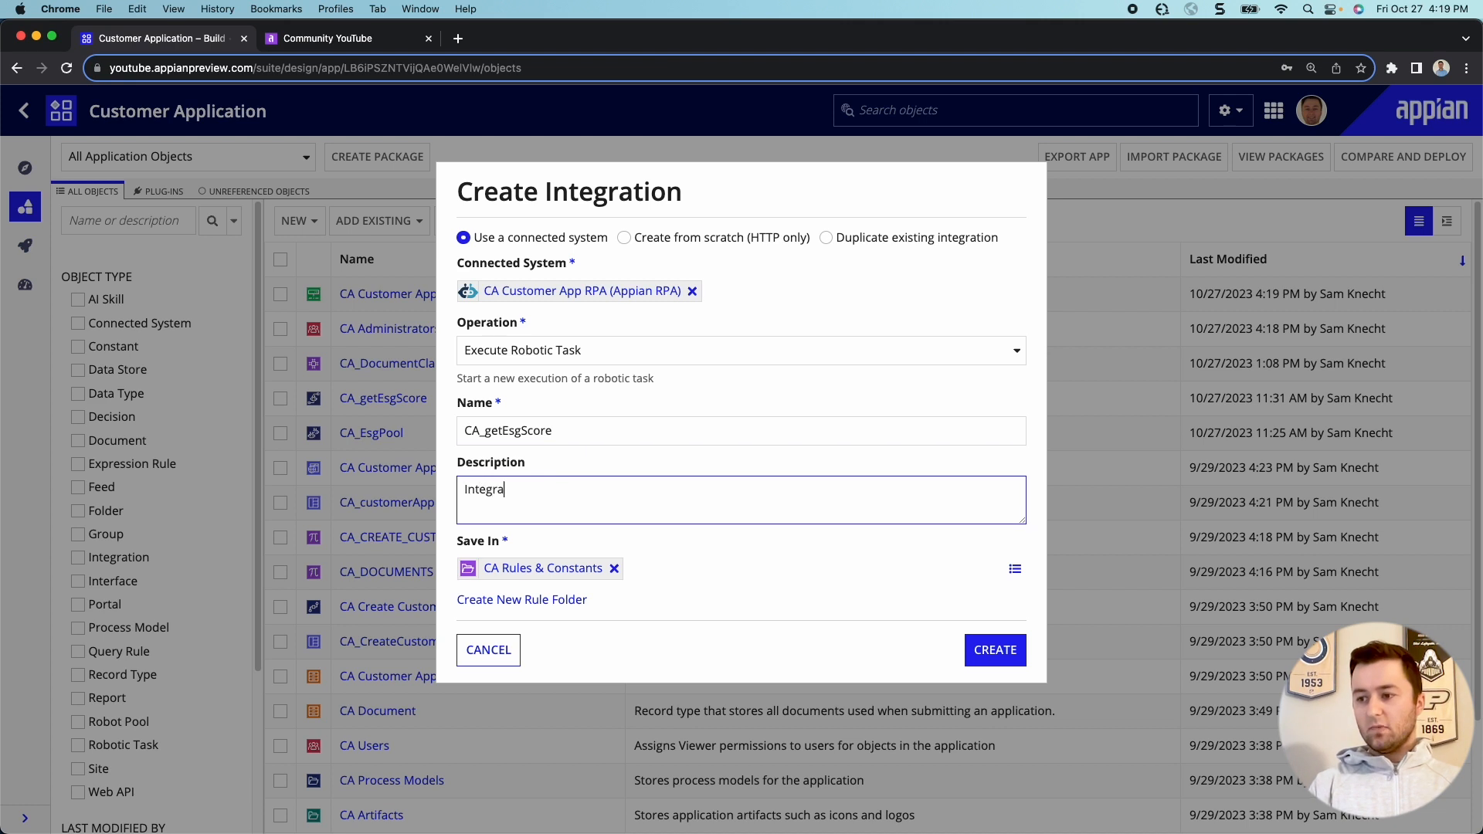
{"action": "type", "text": "tion for kick"}
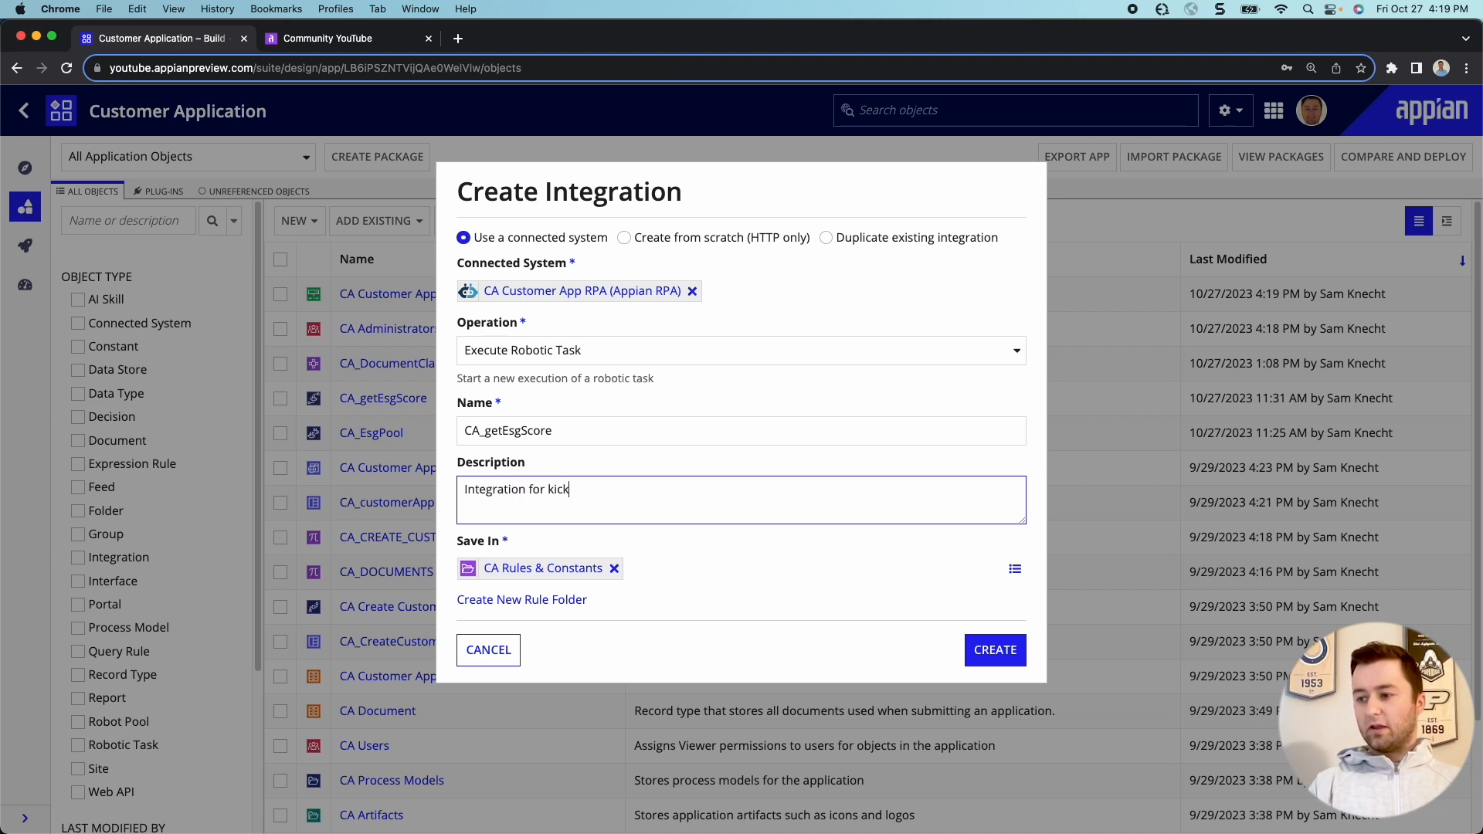
{"action": "type", "text": "ing off robotic task "}
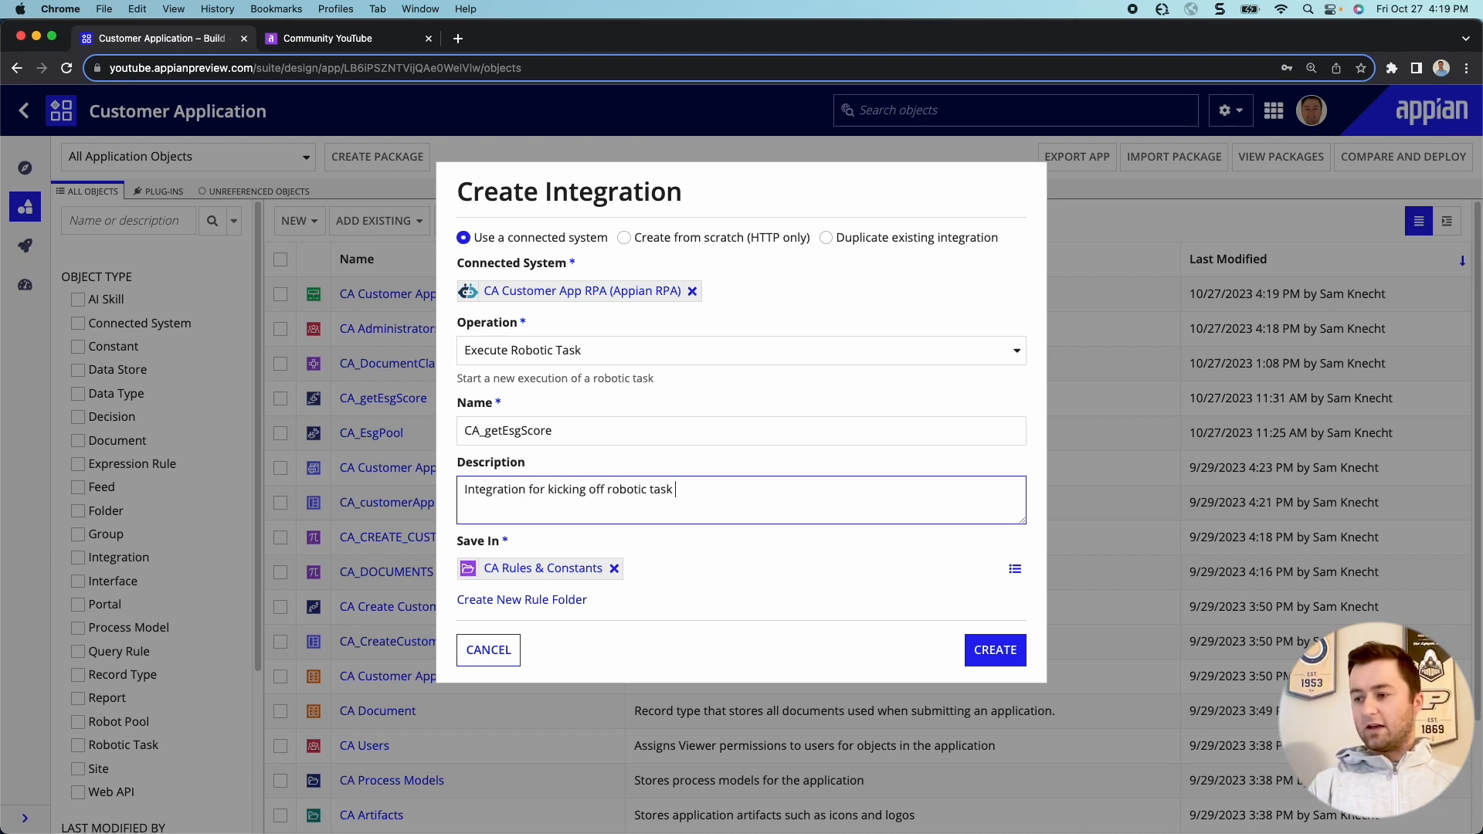
{"action": "type", "text": "to get ESG score."}
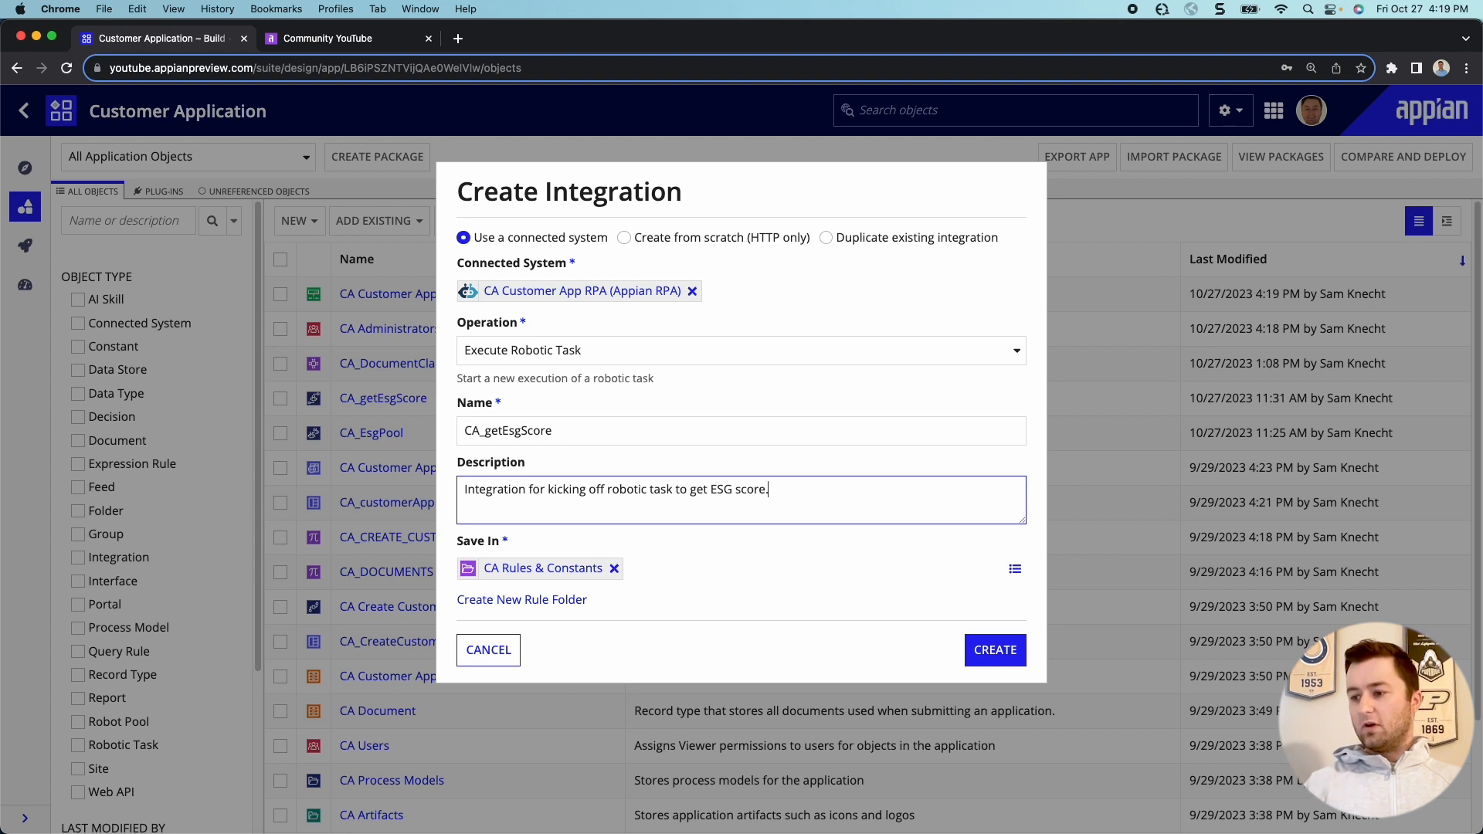
{"action": "left_click", "coordinate": [1017, 653]}
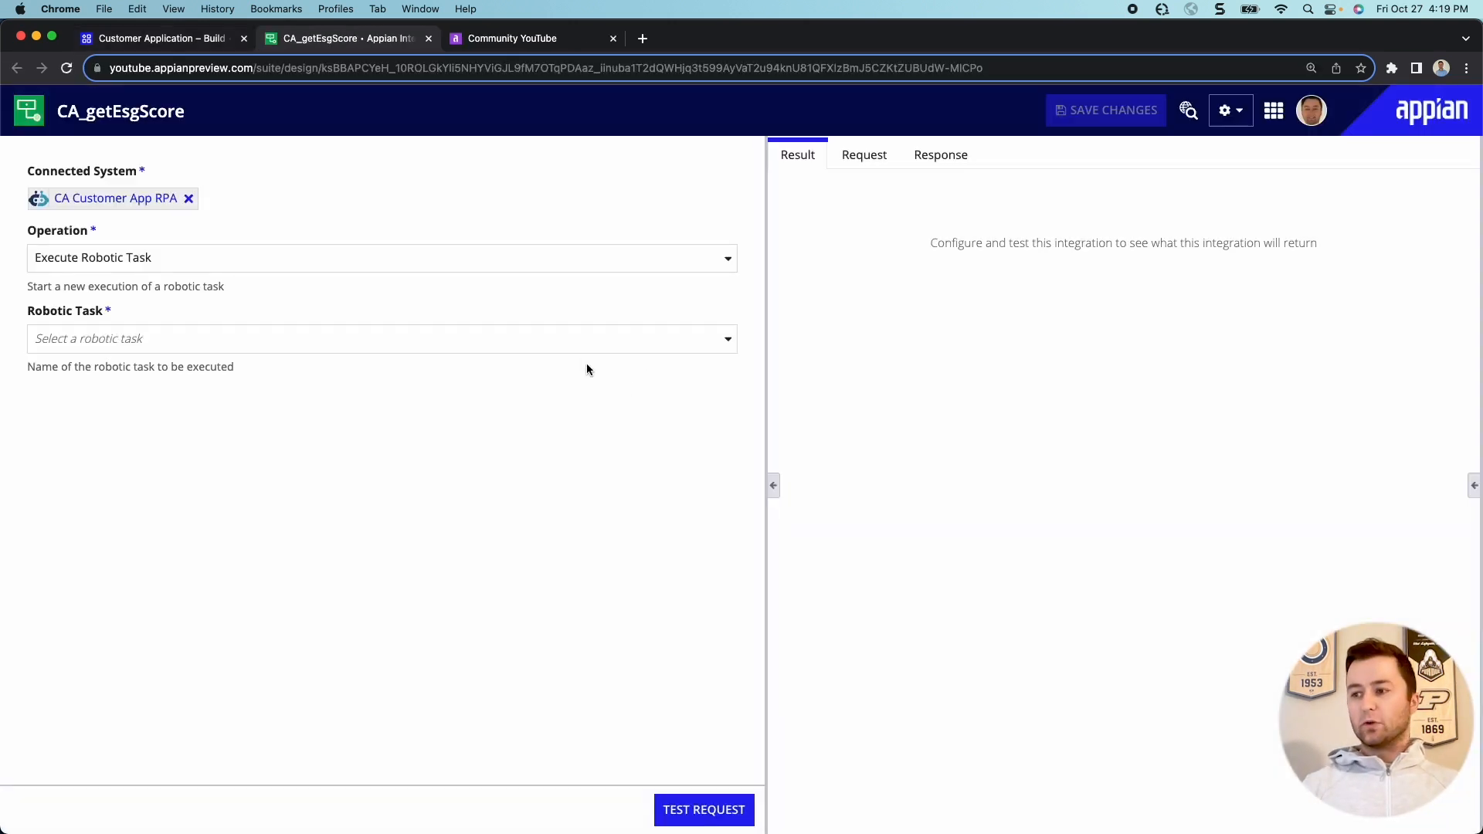
Choose CA_getEsgScore as the robotic task to execute and add a Text rule input named companyName to the integration.
{"action": "left_click", "coordinate": [571, 343]}
{"action": "left_click", "coordinate": [547, 387]}
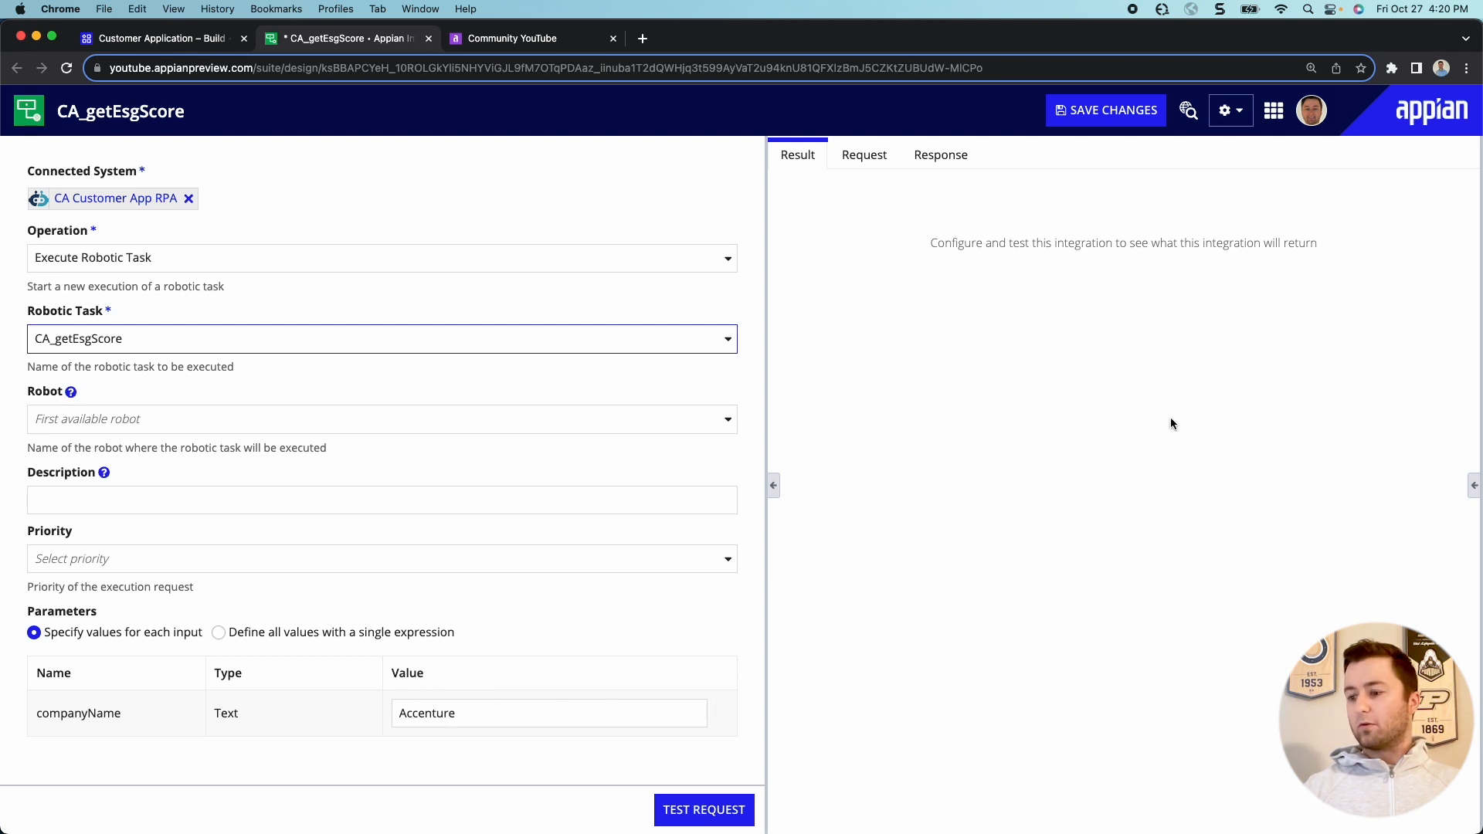
{"action": "left_click", "coordinate": [1473, 484]}
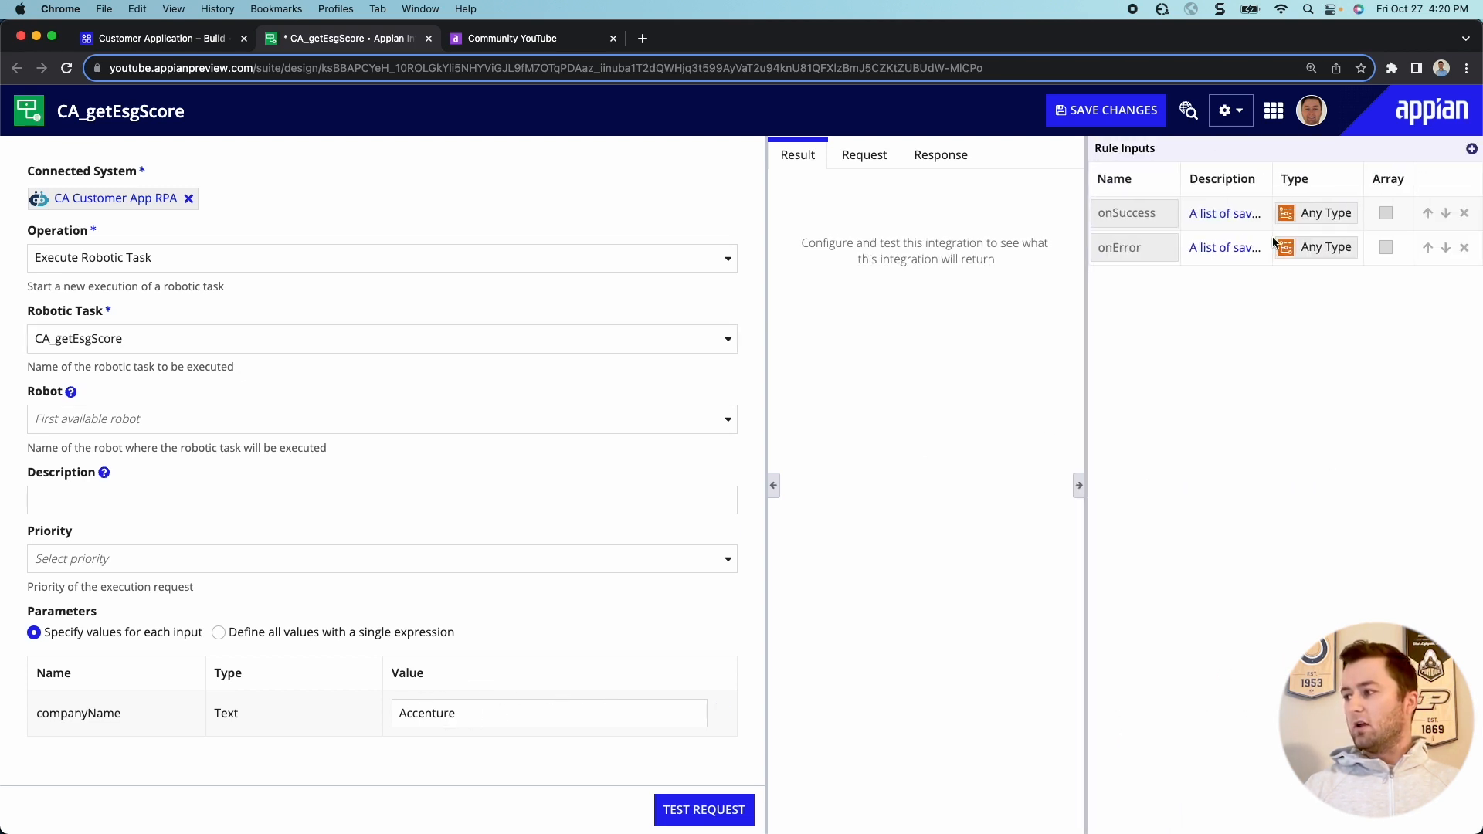
{"action": "left_click", "coordinate": [1472, 149]}
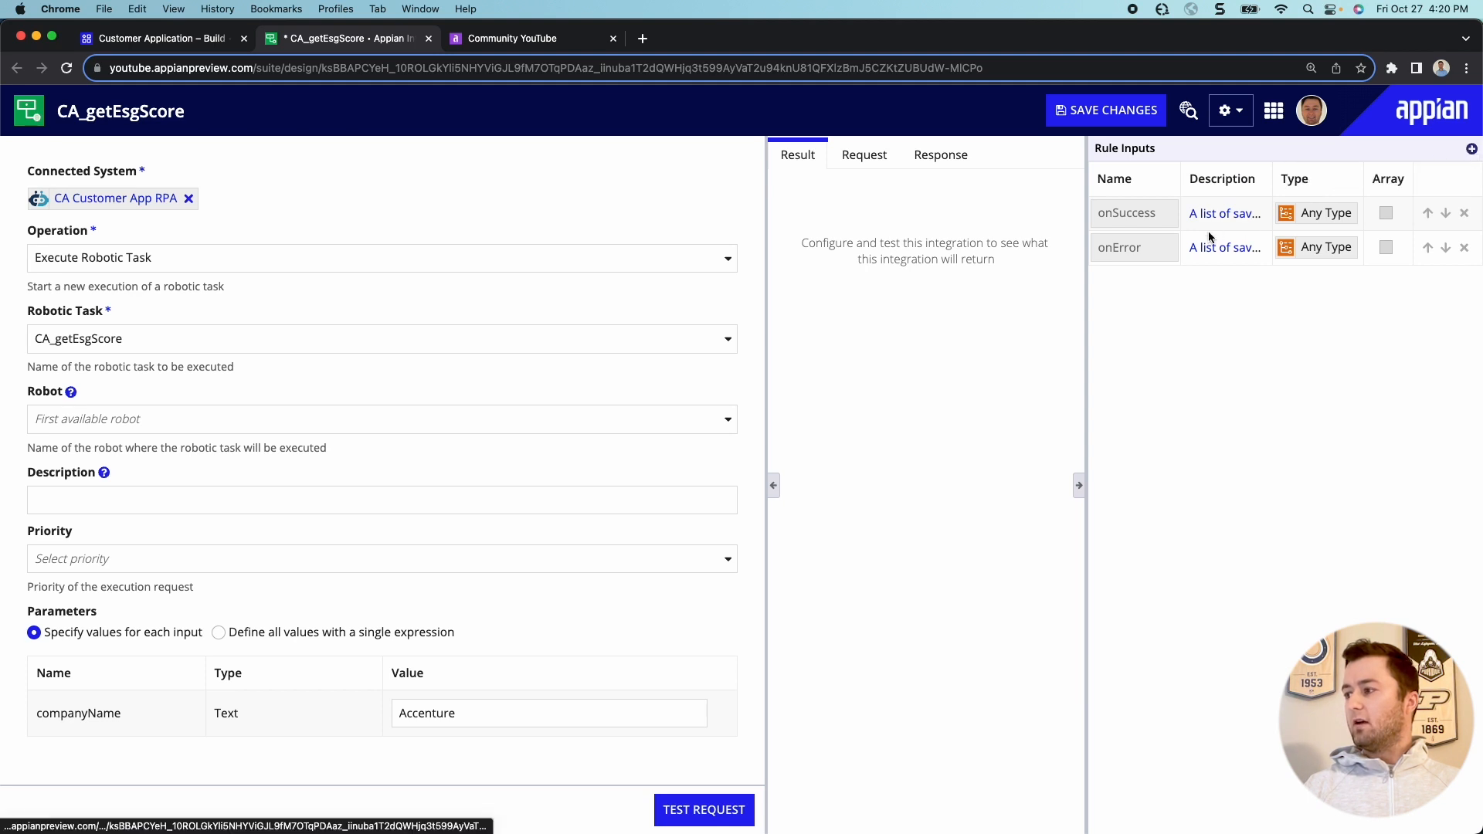
{"action": "left_click", "coordinate": [1128, 220]}
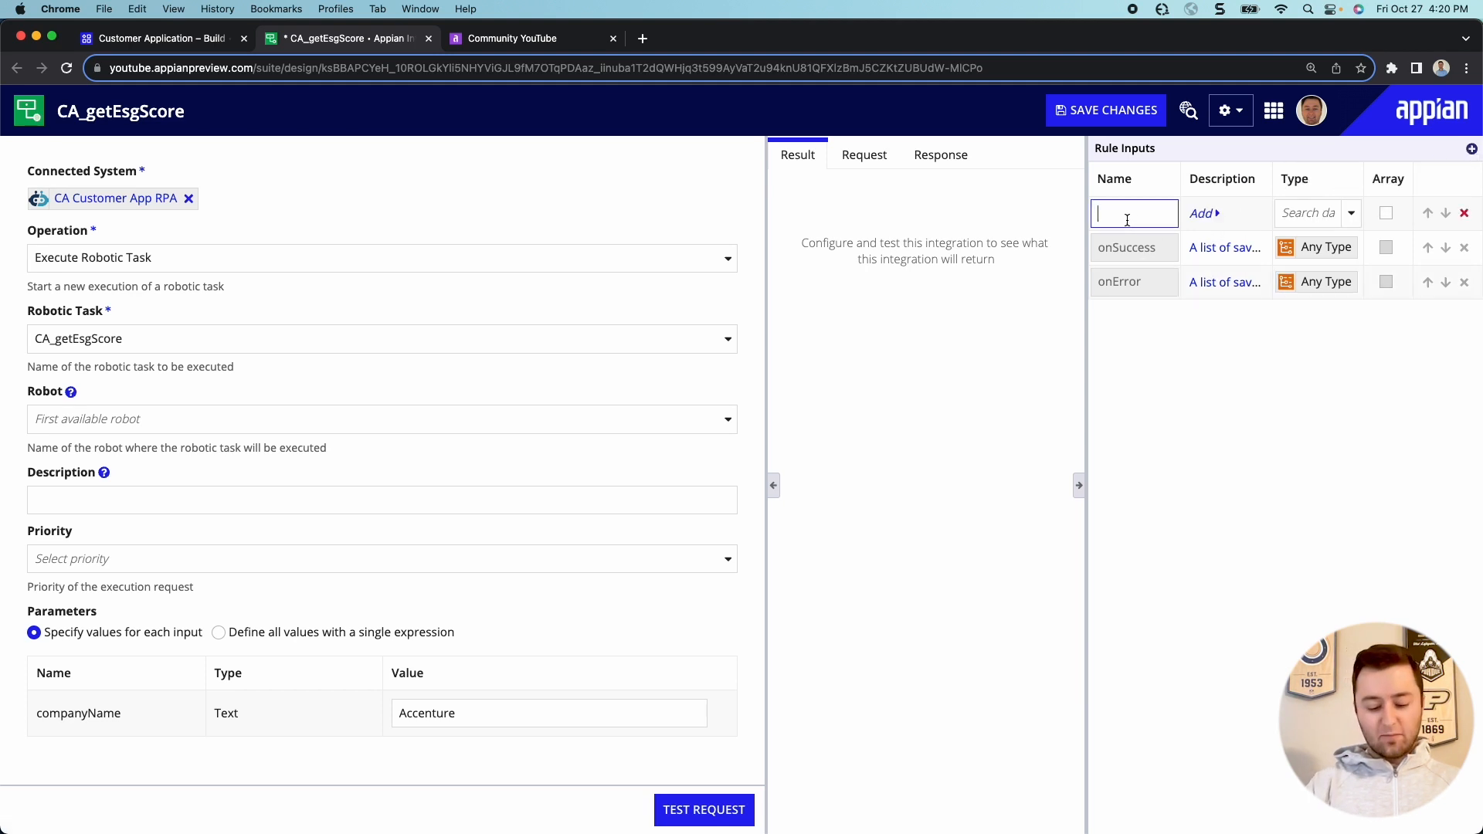
{"action": "type", "text": "company"}
{"action": "type", "text": "Name"}
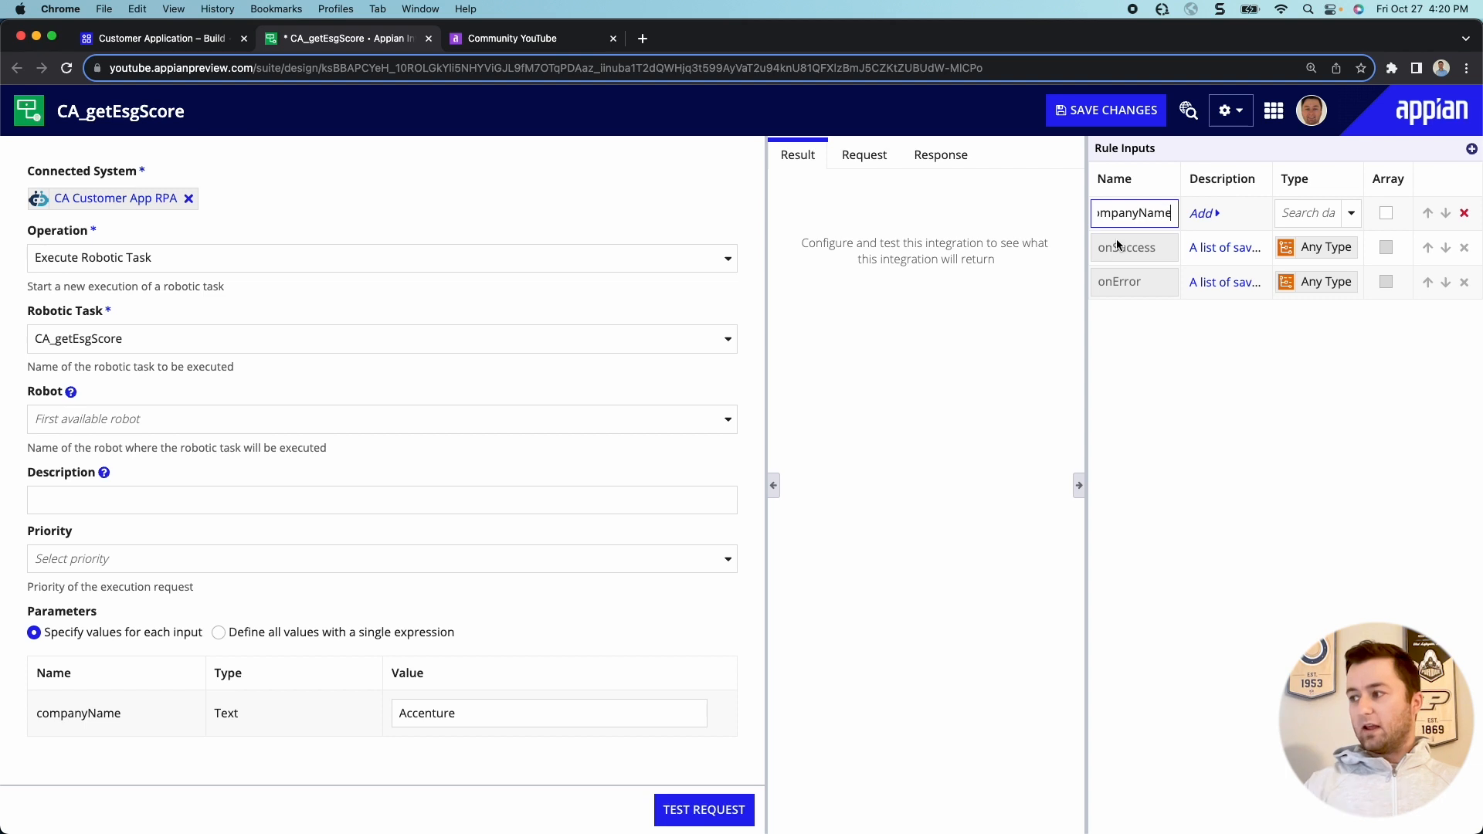
{"action": "left_click", "coordinate": [1339, 213]}
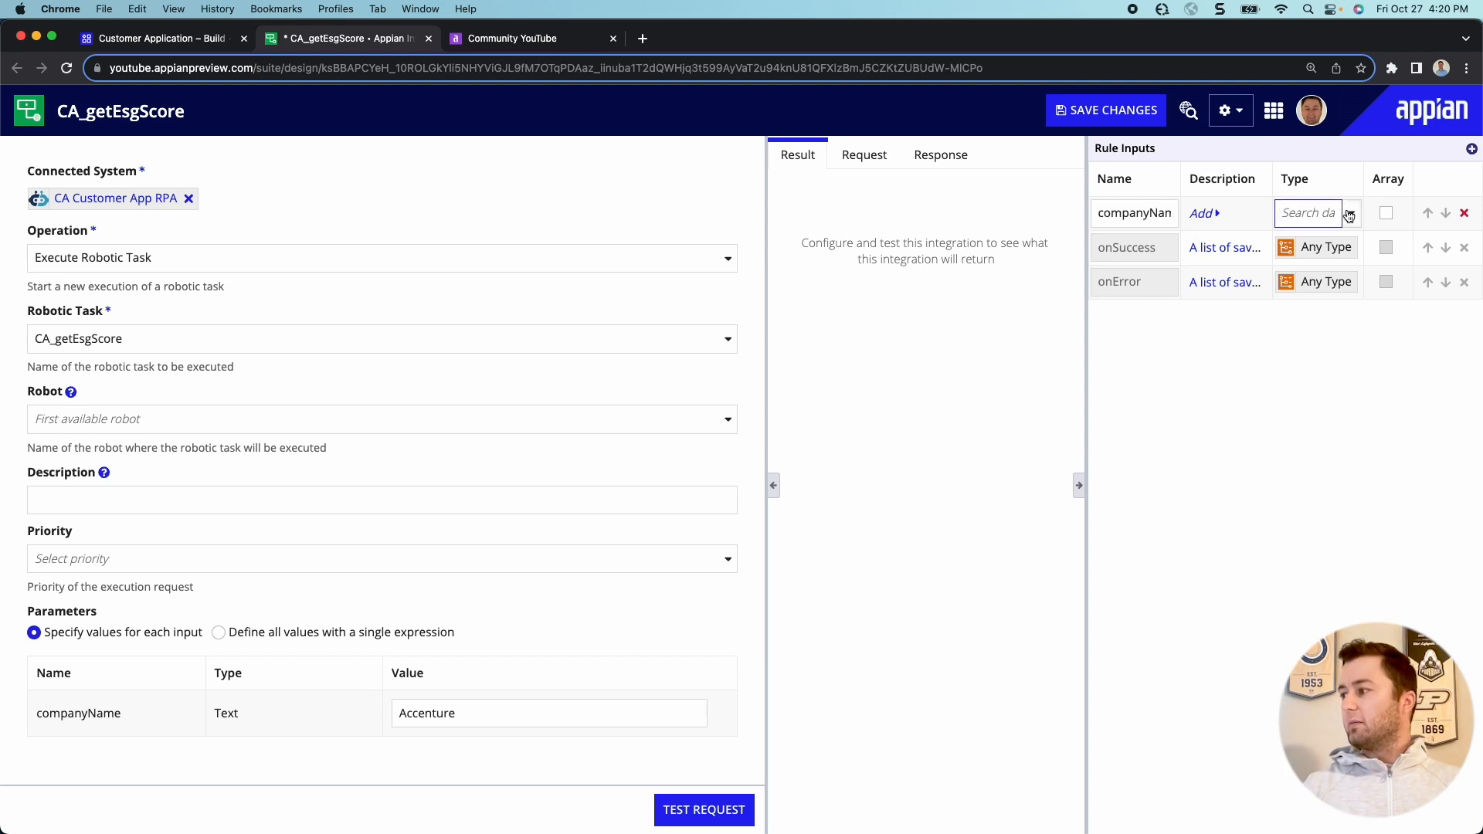
{"action": "left_click", "coordinate": [1335, 230]}
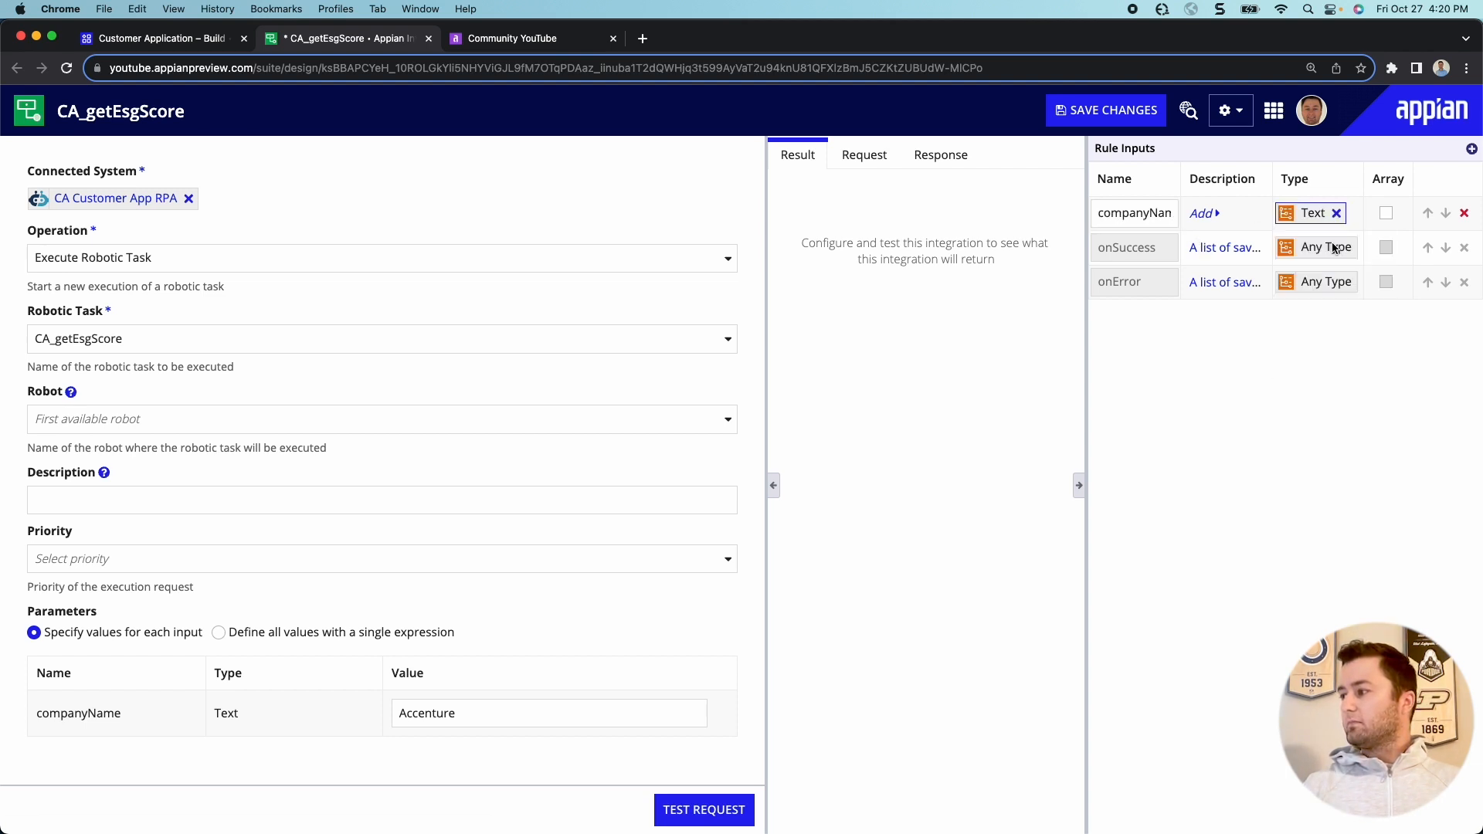
{"action": "left_click", "coordinate": [1079, 485]}
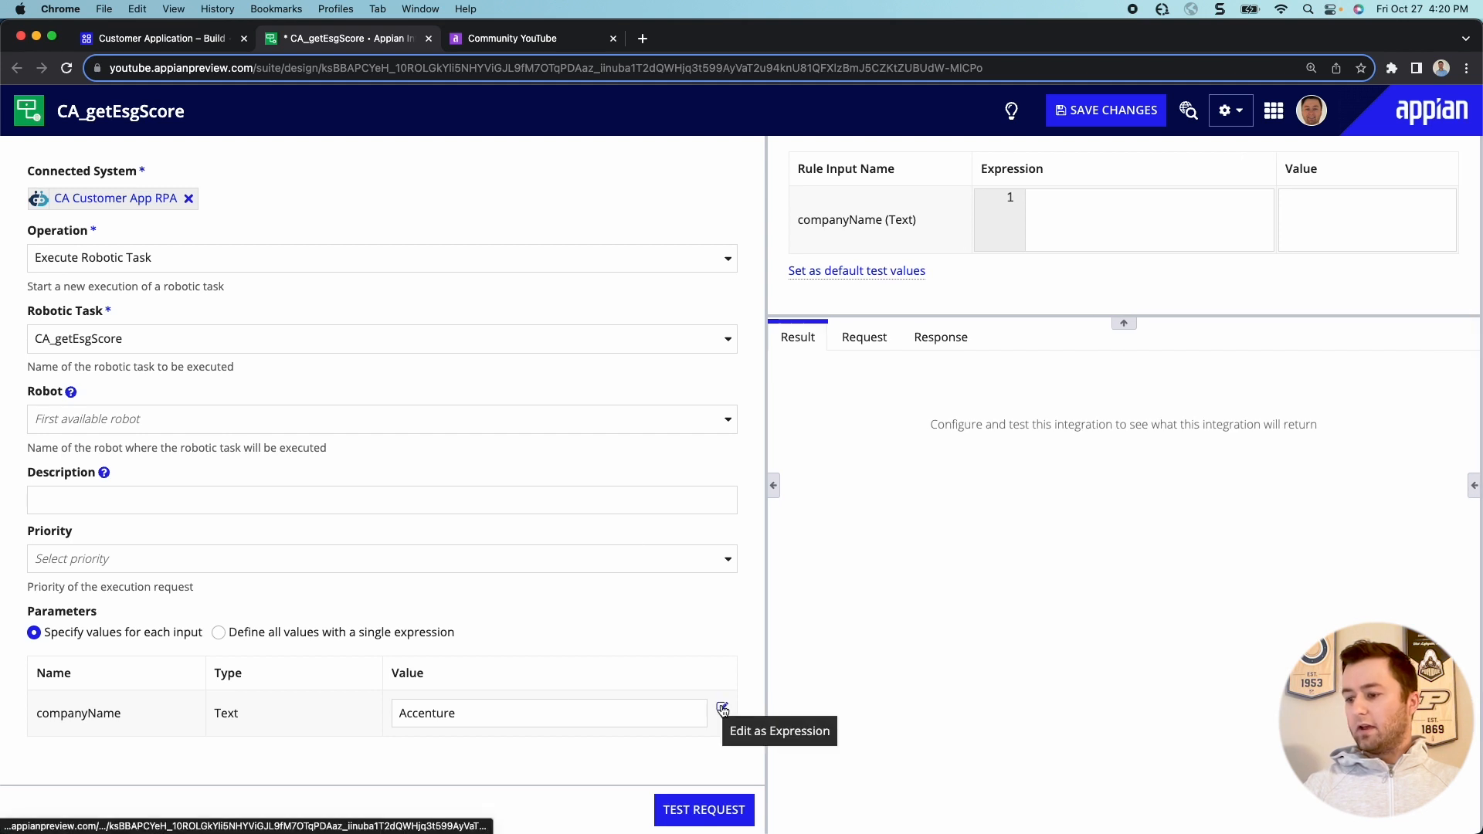
Set the companyName parameter's value to the expression ri!companyName and save the integration.
{"action": "left_click", "coordinate": [723, 711]}
{"action": "type", "text": "r"}
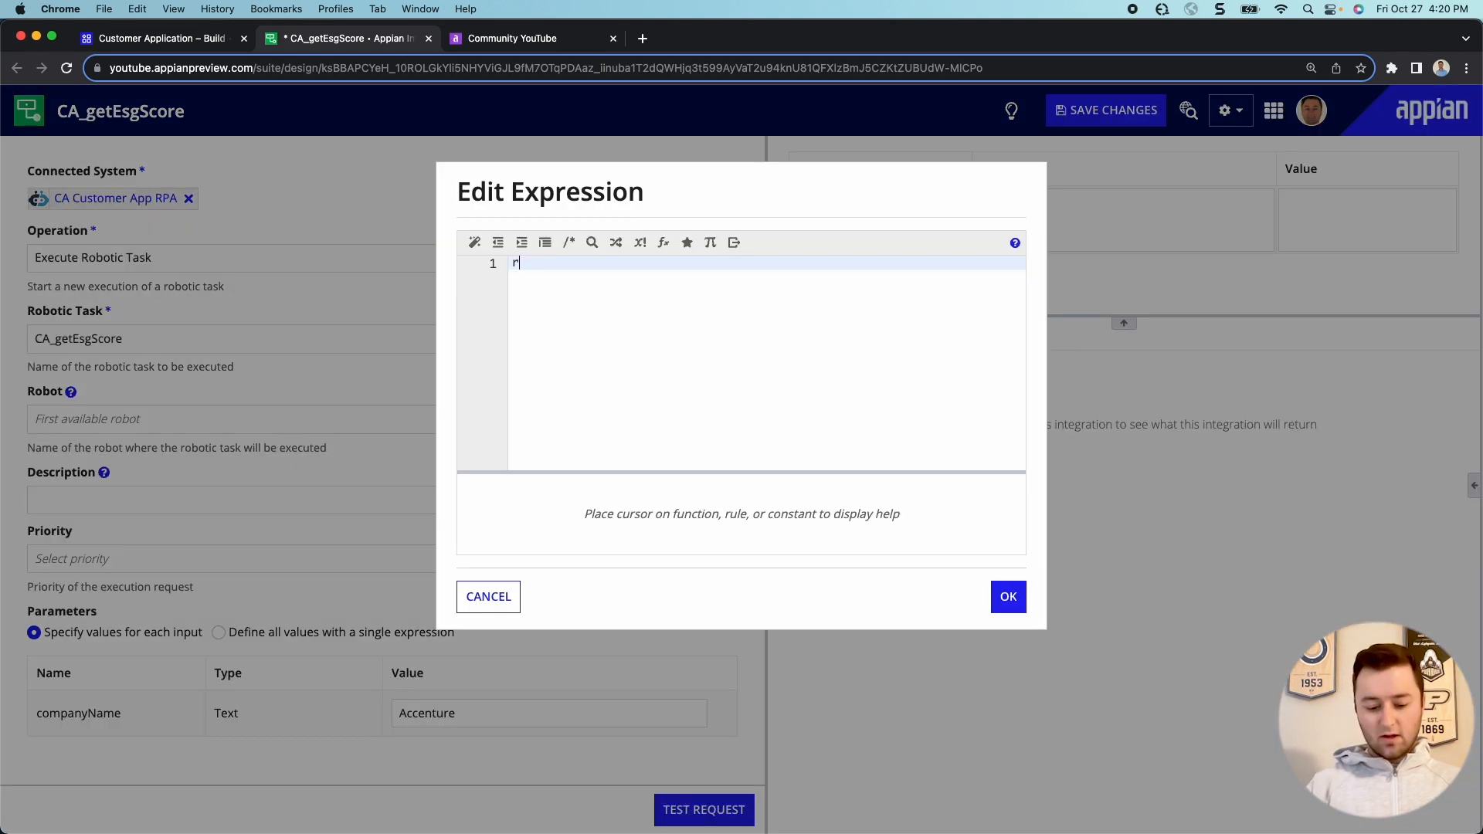
{"action": "type", "text": "i!companyName"}
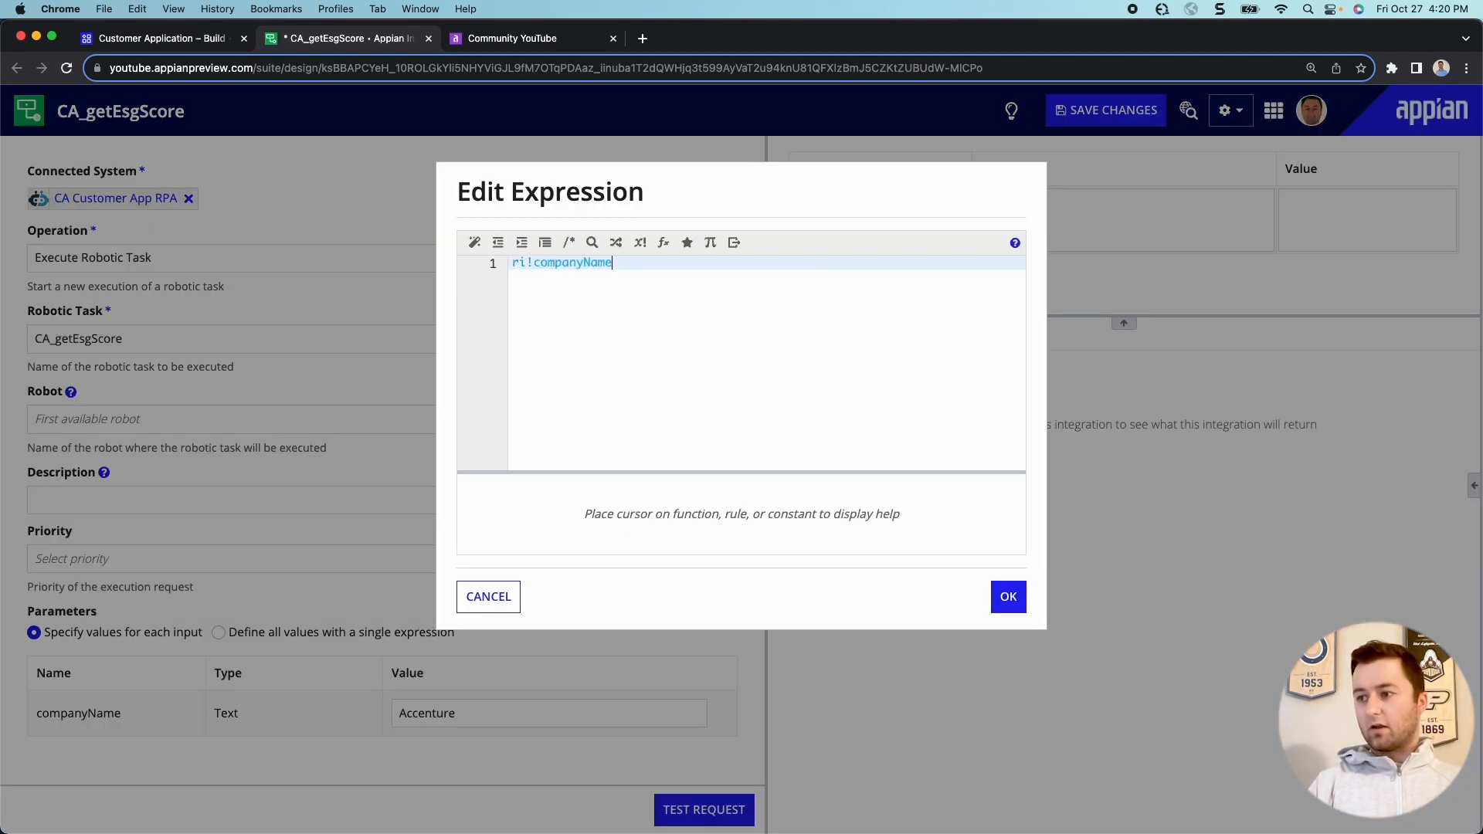
{"action": "left_click", "coordinate": [1008, 607]}
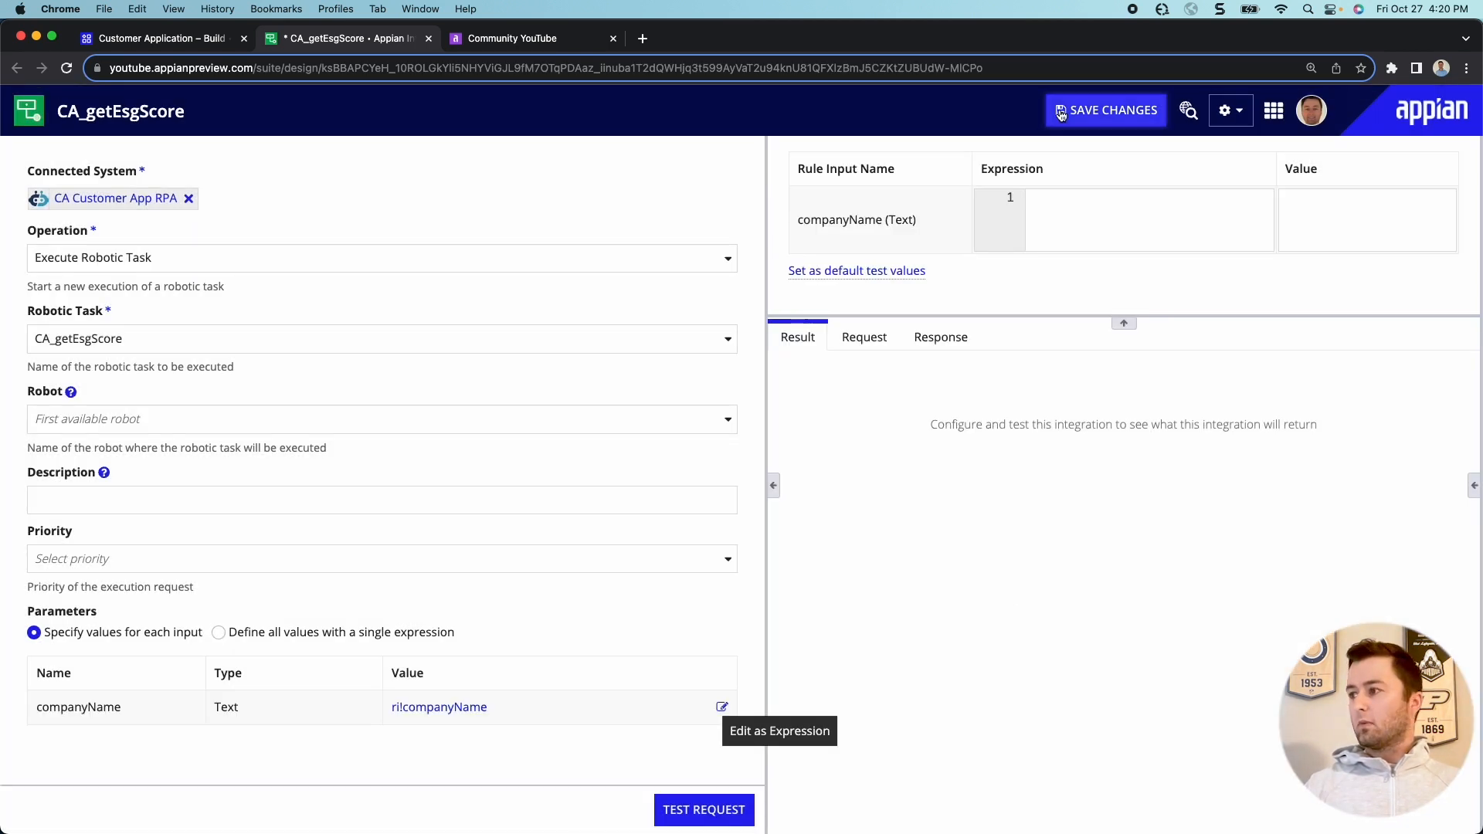
{"action": "left_click", "coordinate": [1061, 114]}
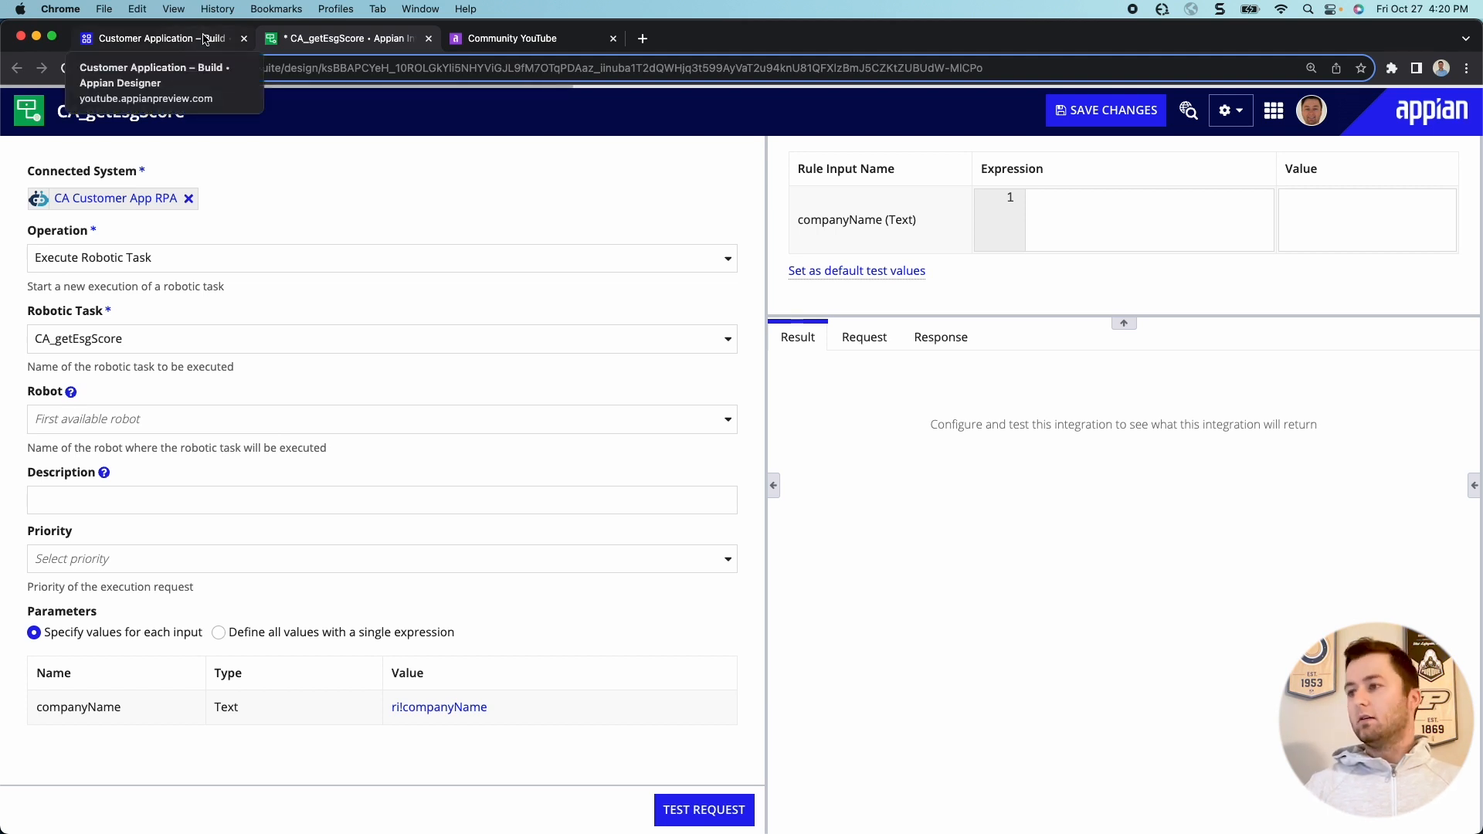
In the CA Create Customer Application process model, insert an Execute Robotic Task node after the Cancel? gateway and disable activity chaining on the flow into it.
{"action": "left_click", "coordinate": [200, 41]}
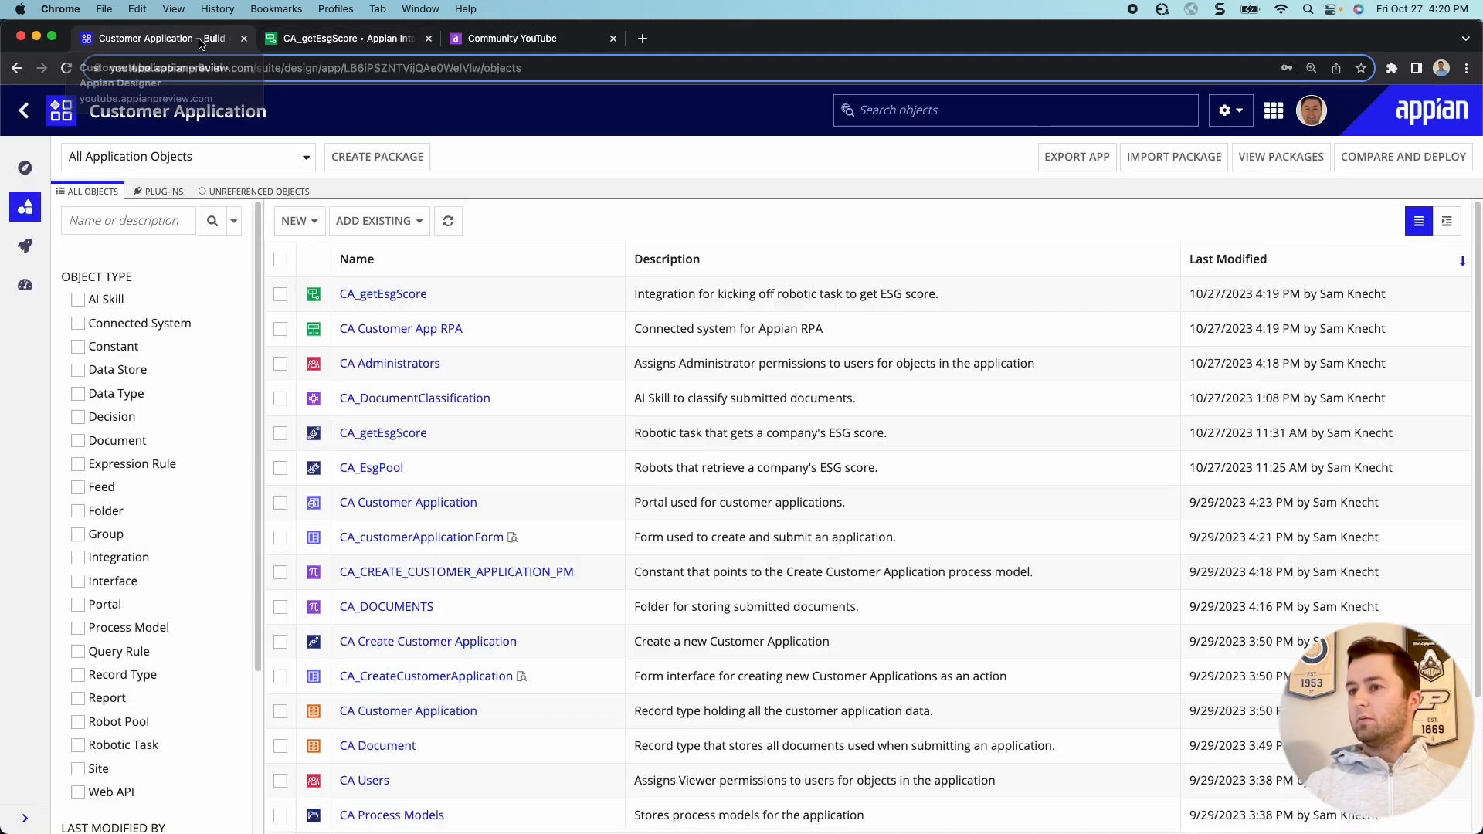
{"action": "left_click", "coordinate": [437, 643]}
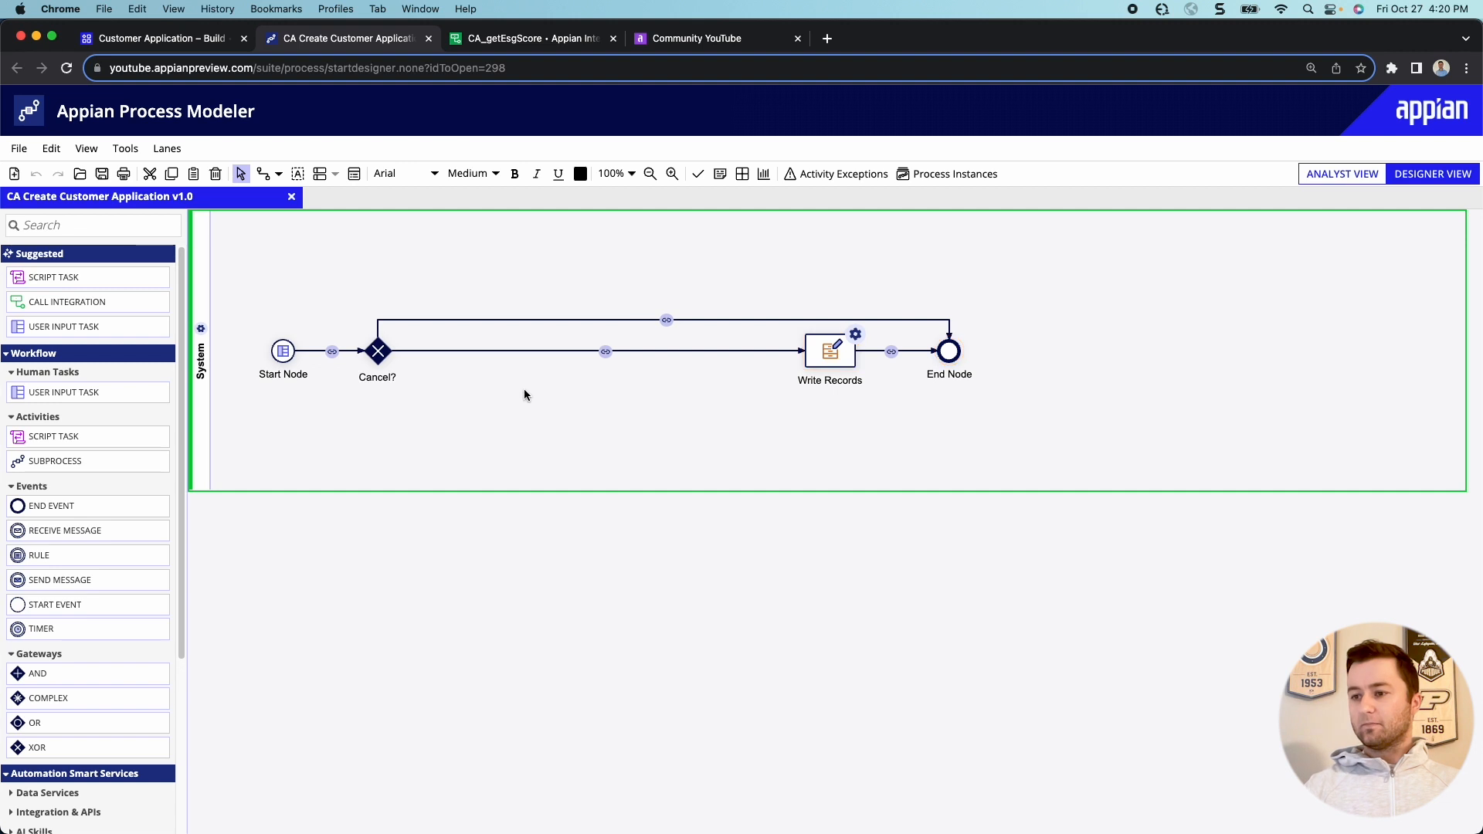
{"action": "left_click", "coordinate": [161, 226]}
{"action": "type", "text": "execute"}
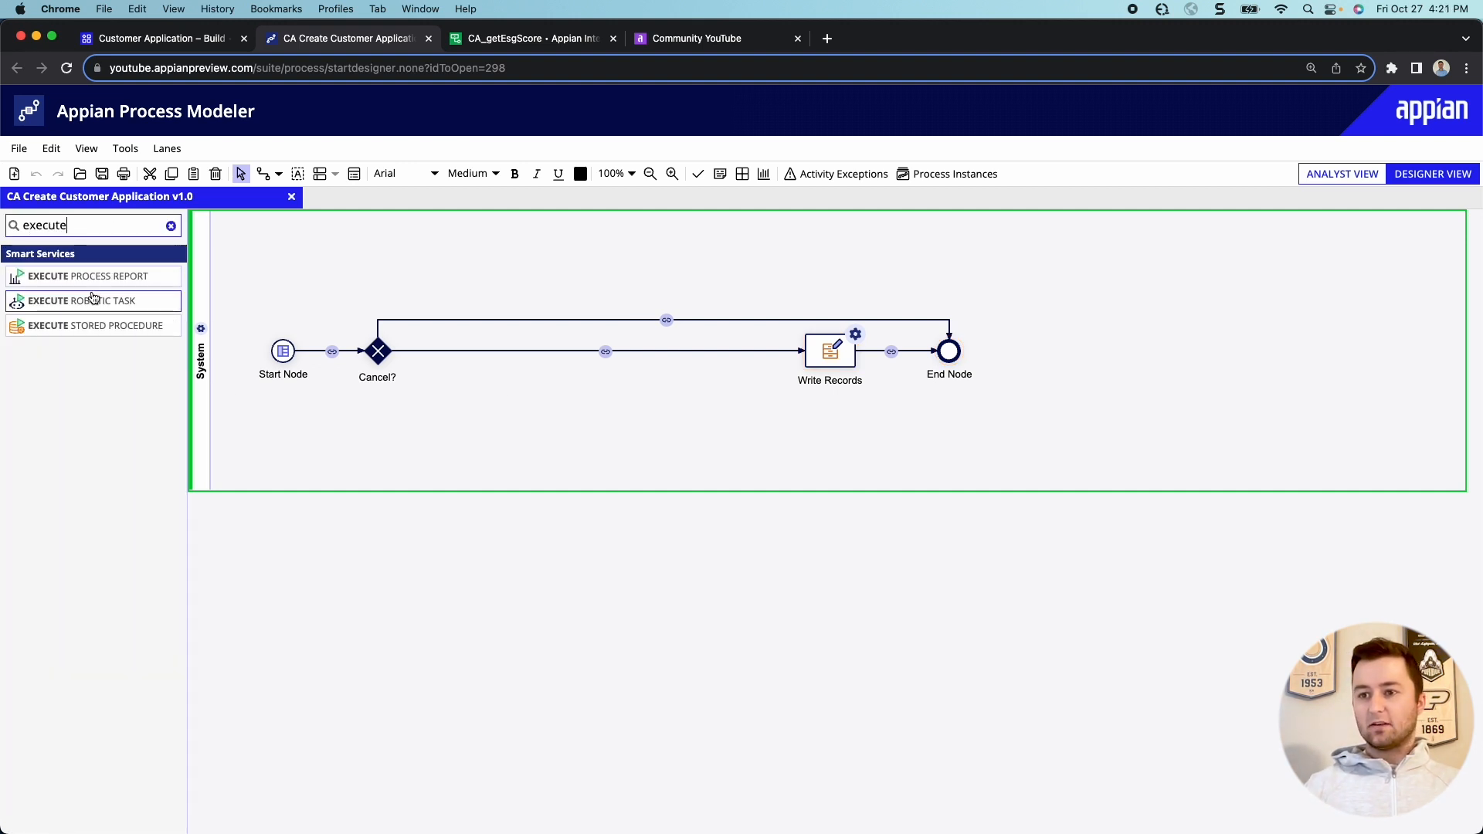
{"action": "left_click_drag", "start_coordinate": [85, 301], "coordinate": [498, 351]}
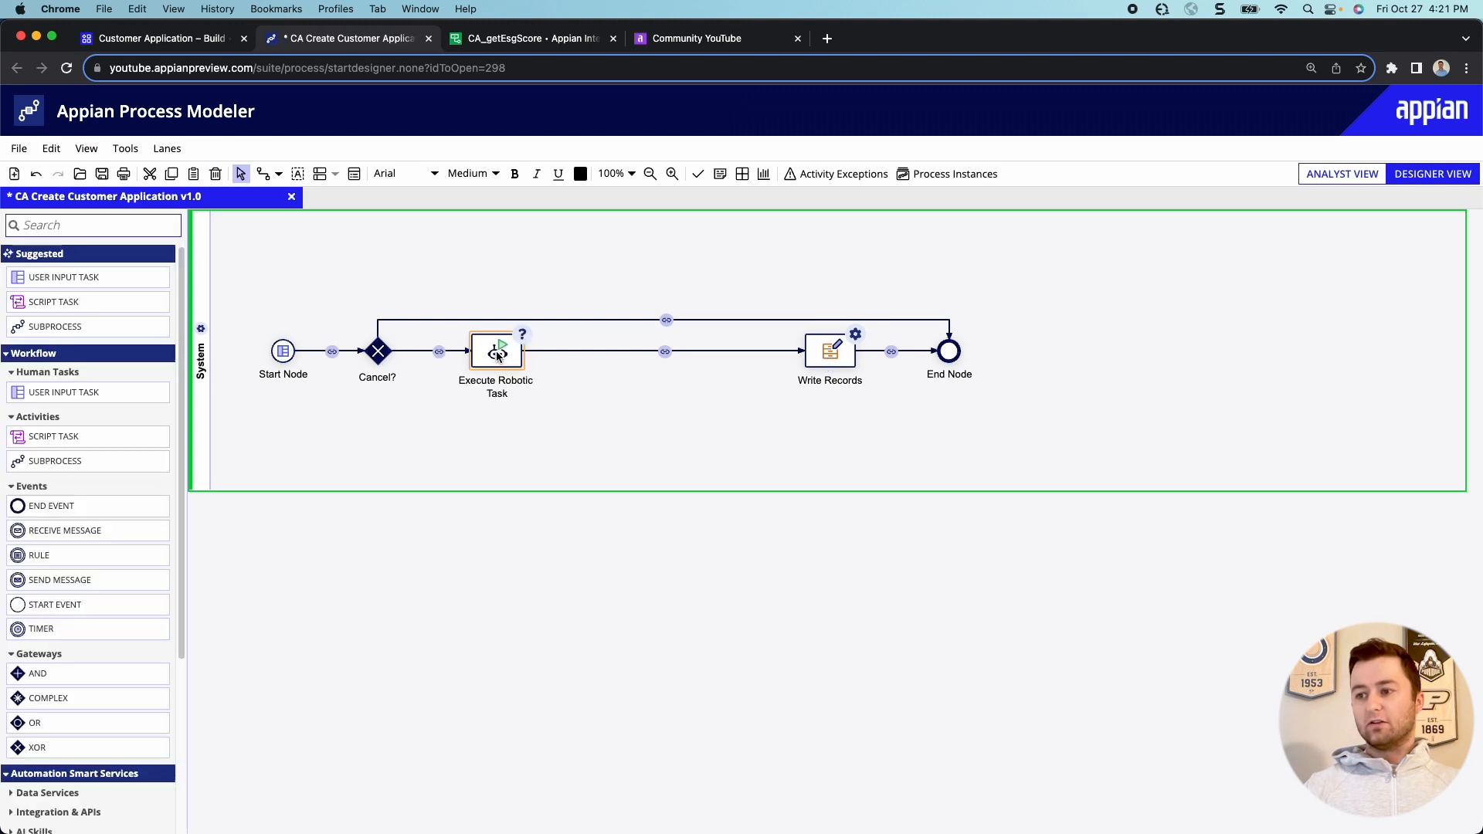
{"action": "right_click", "coordinate": [430, 356]}
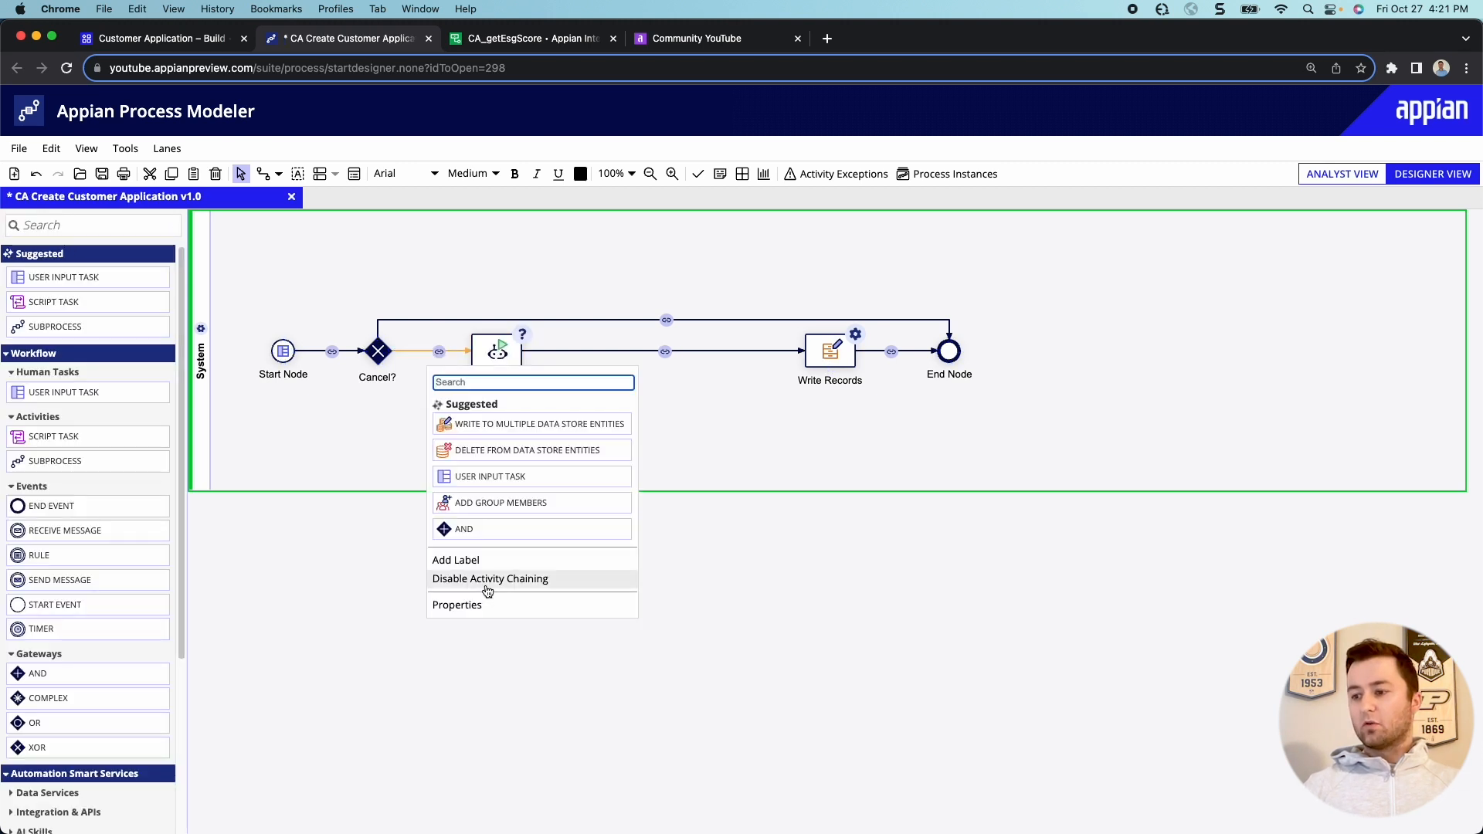
{"action": "left_click", "coordinate": [484, 580]}
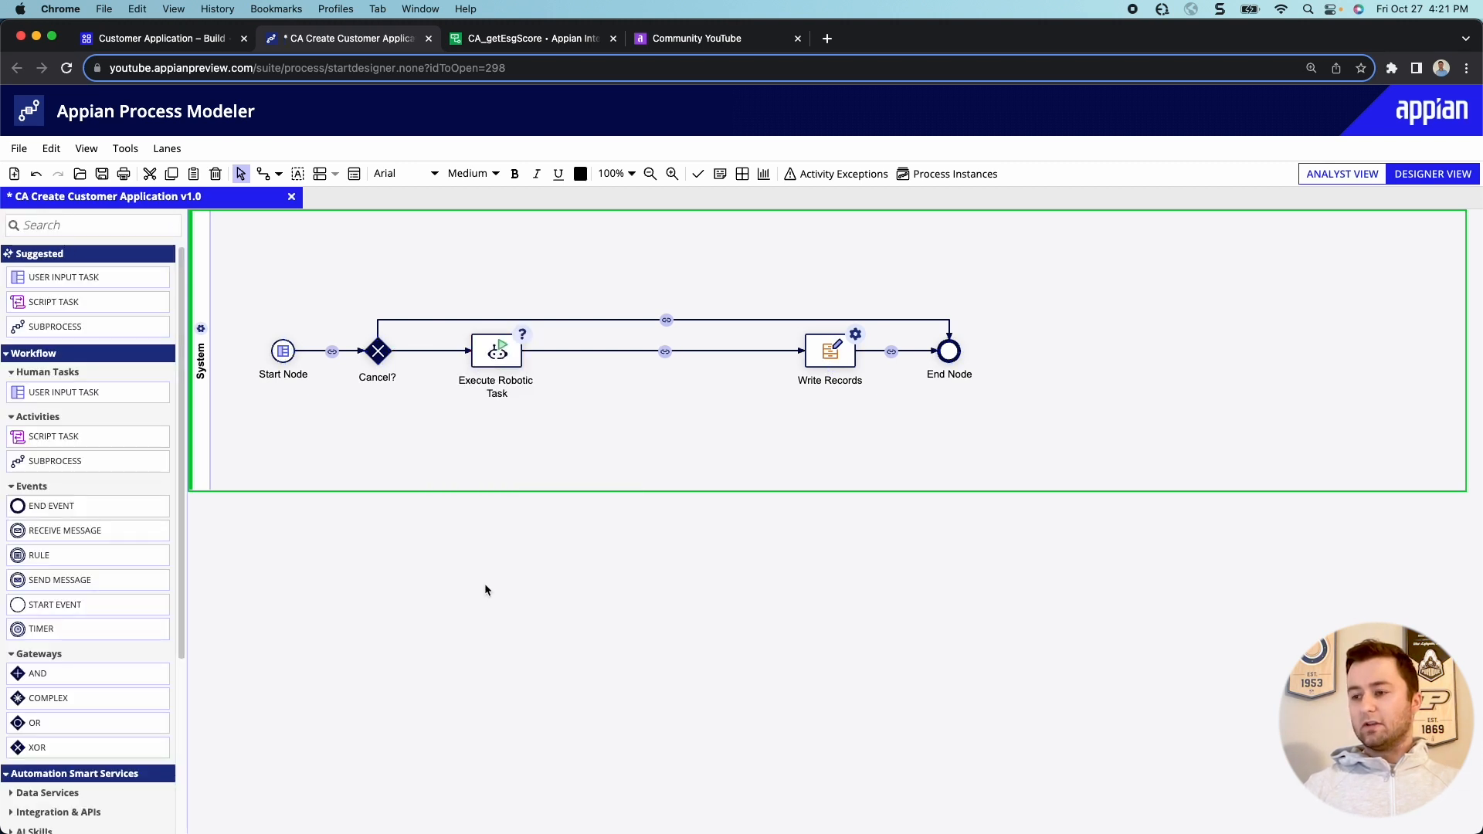
Set the Execute Robotic Task node to use the CA_getEsgScore RPA integration.
{"action": "double_click", "coordinate": [488, 358]}
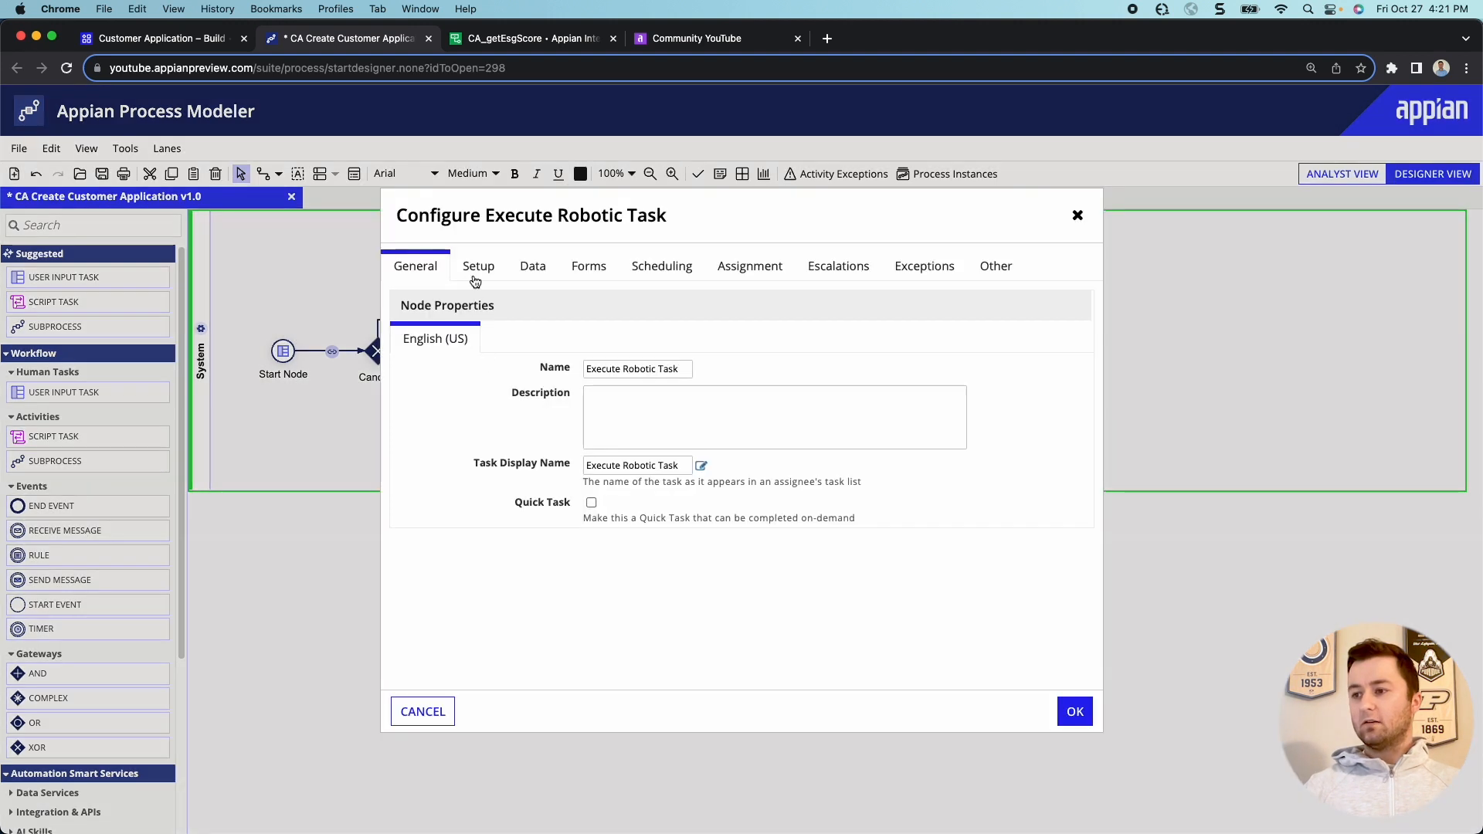
{"action": "left_click", "coordinate": [478, 266]}
{"action": "left_click", "coordinate": [481, 356]}
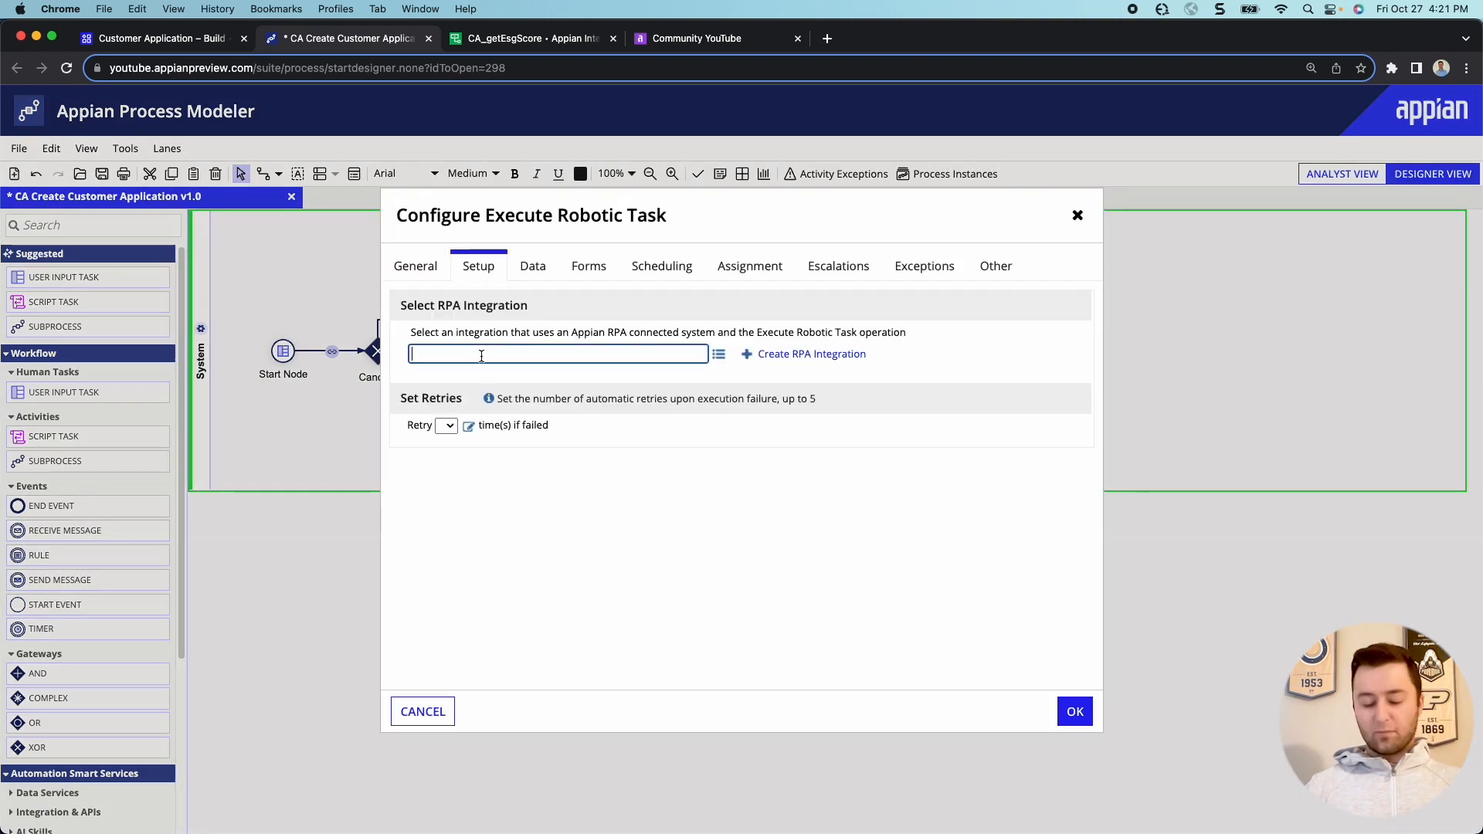
{"action": "type", "text": "CA"}
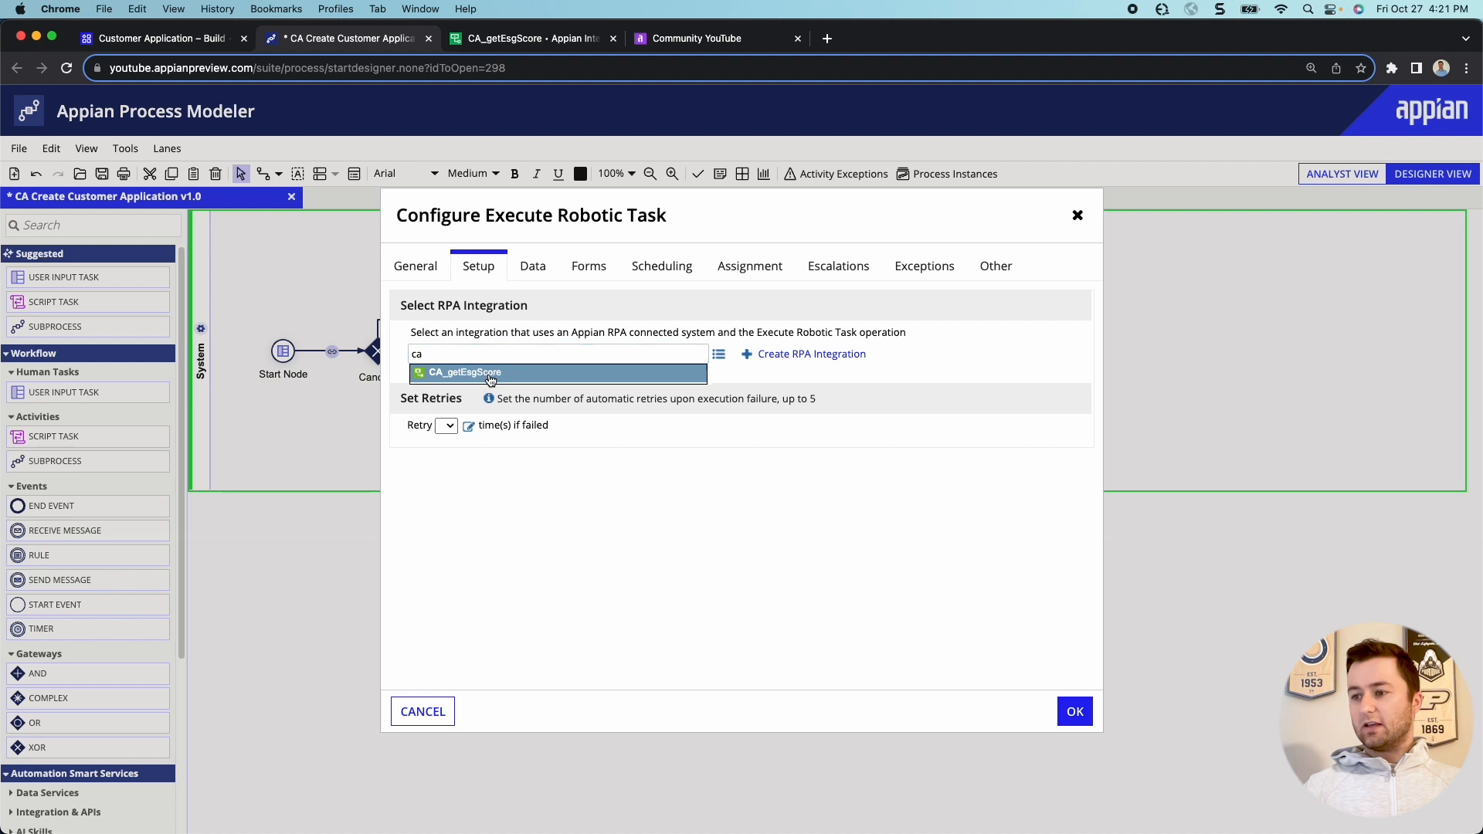
{"action": "left_click", "coordinate": [489, 375]}
Map the node's companyName input to the name field of the record process variable.
{"action": "left_click", "coordinate": [532, 270]}
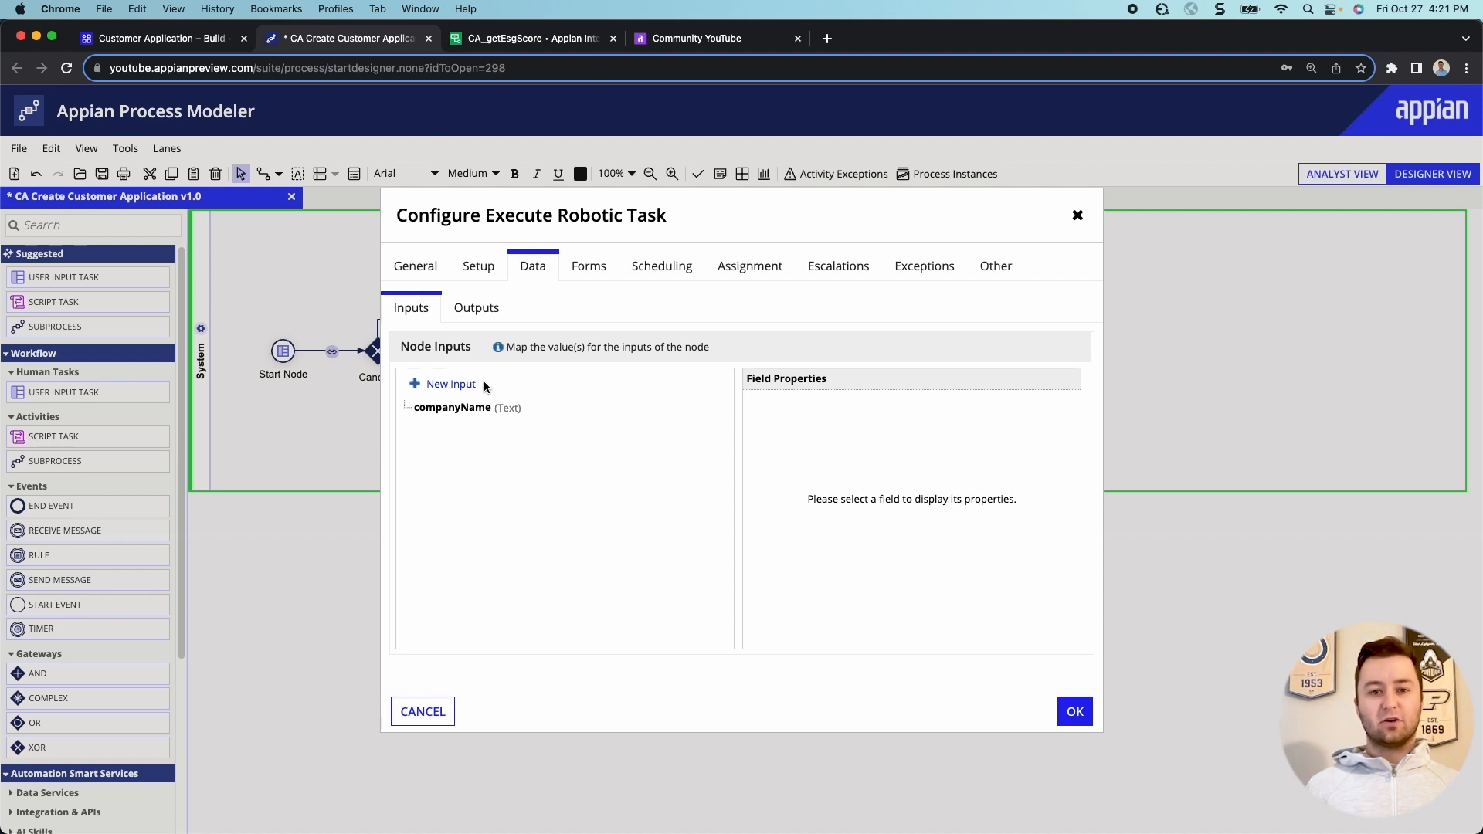
{"action": "left_click", "coordinate": [468, 410]}
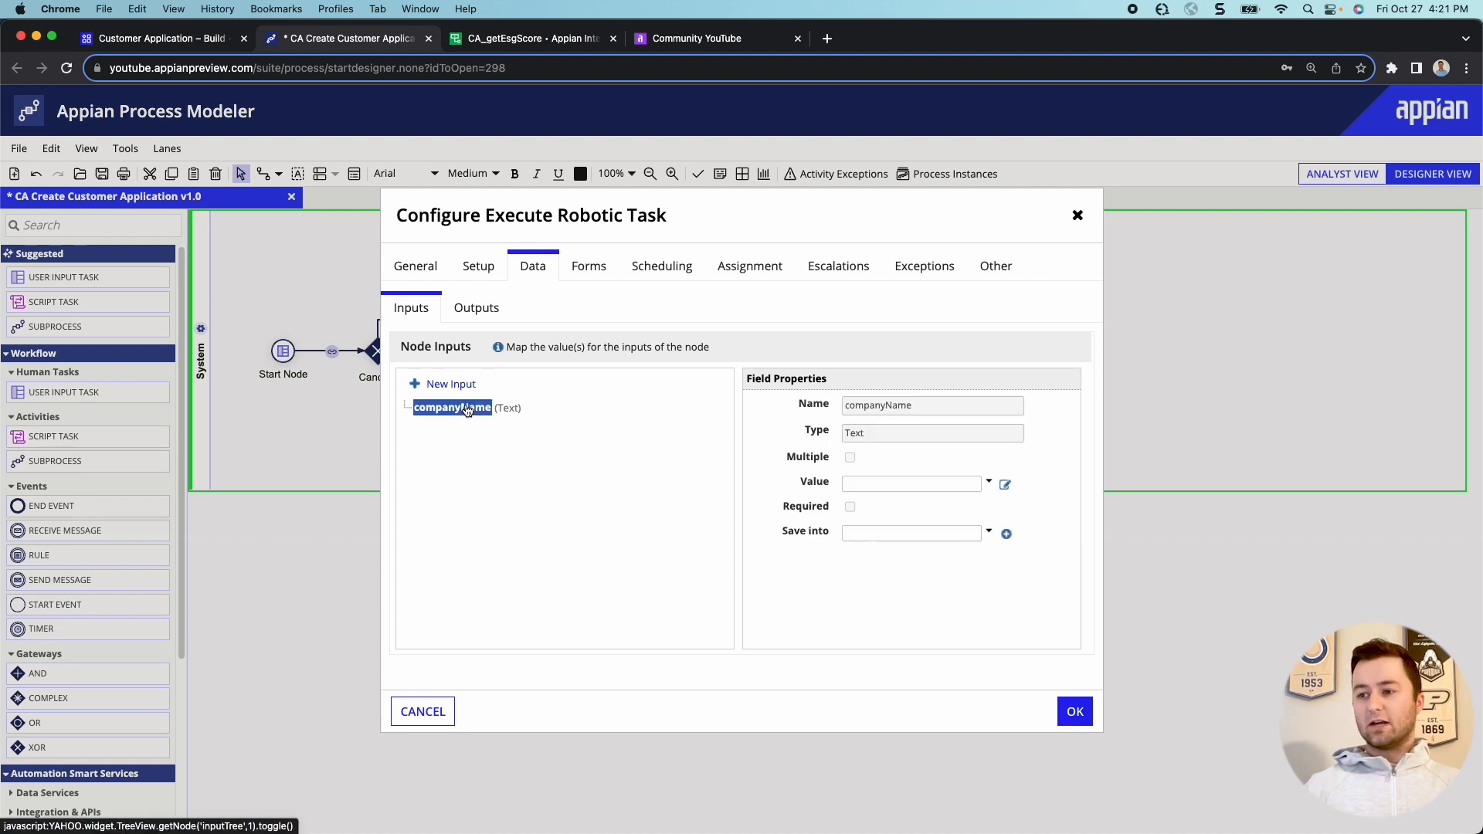
{"action": "left_click", "coordinate": [989, 484]}
{"action": "mouse_move", "coordinate": [994, 506]}
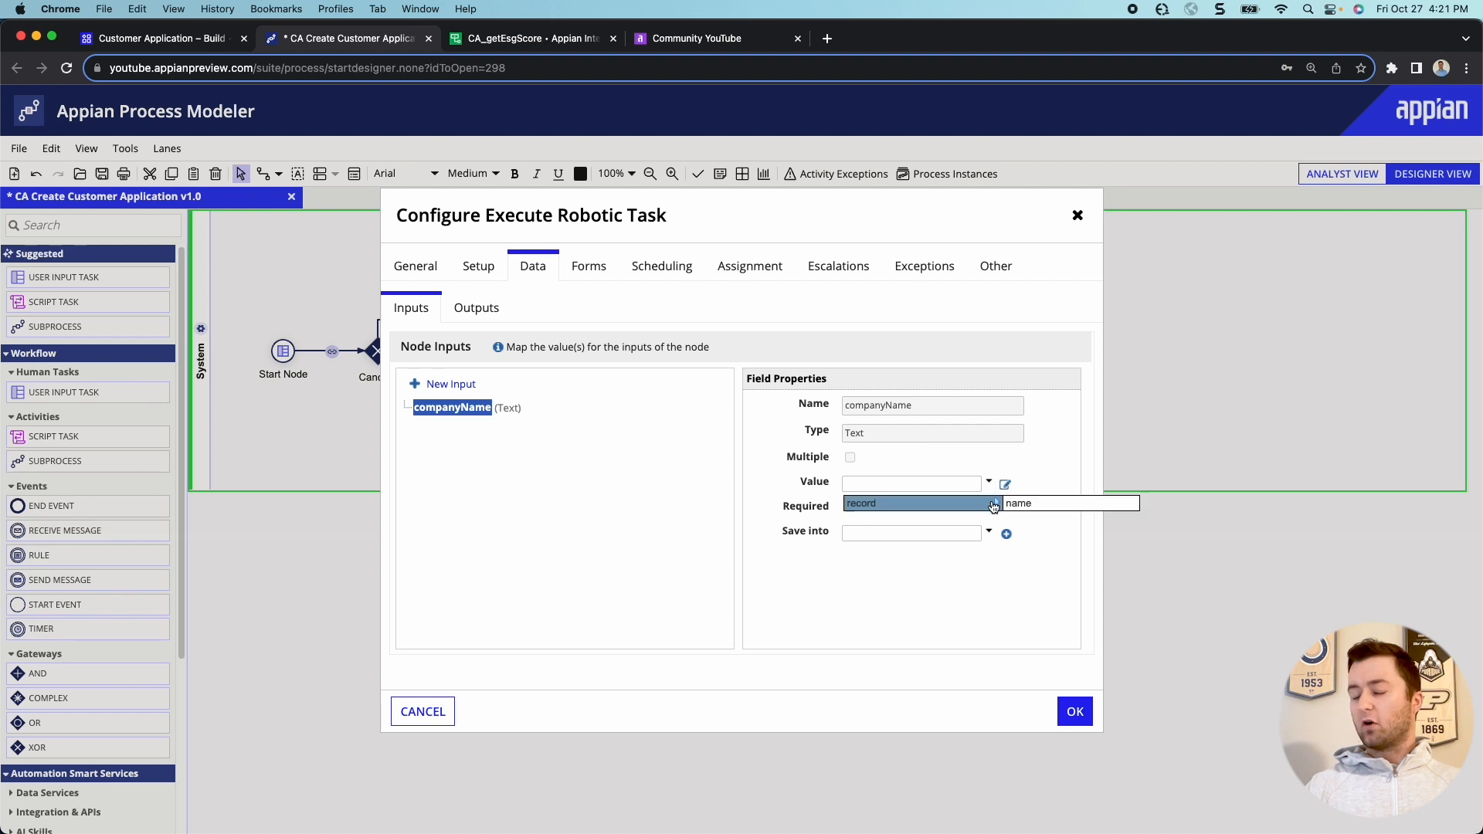
{"action": "left_click", "coordinate": [1028, 503]}
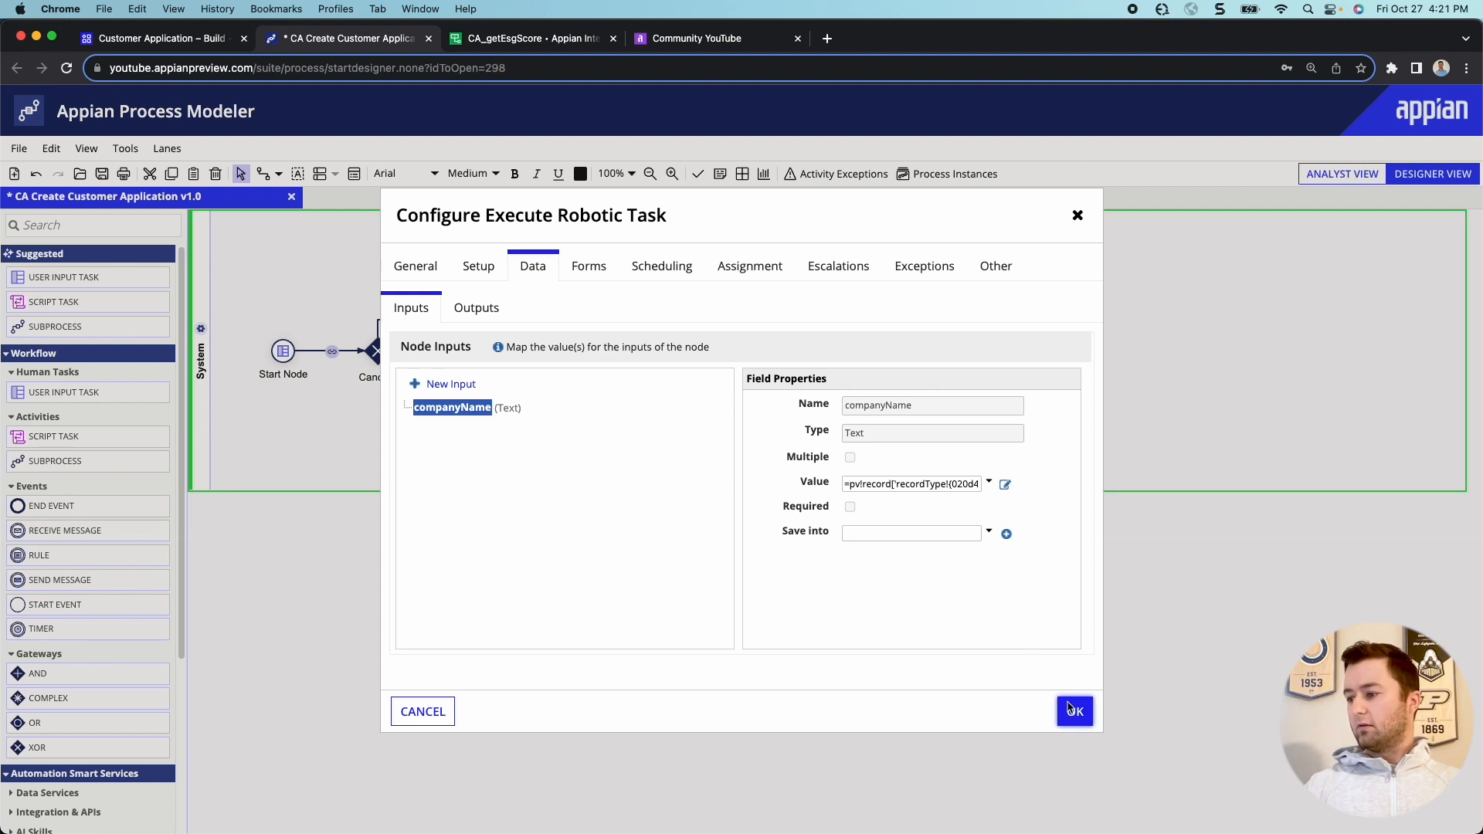
Add a custom output to the Execute Robotic Task node with the expression ac!Variables.esgScore.
{"action": "left_click", "coordinate": [500, 309]}
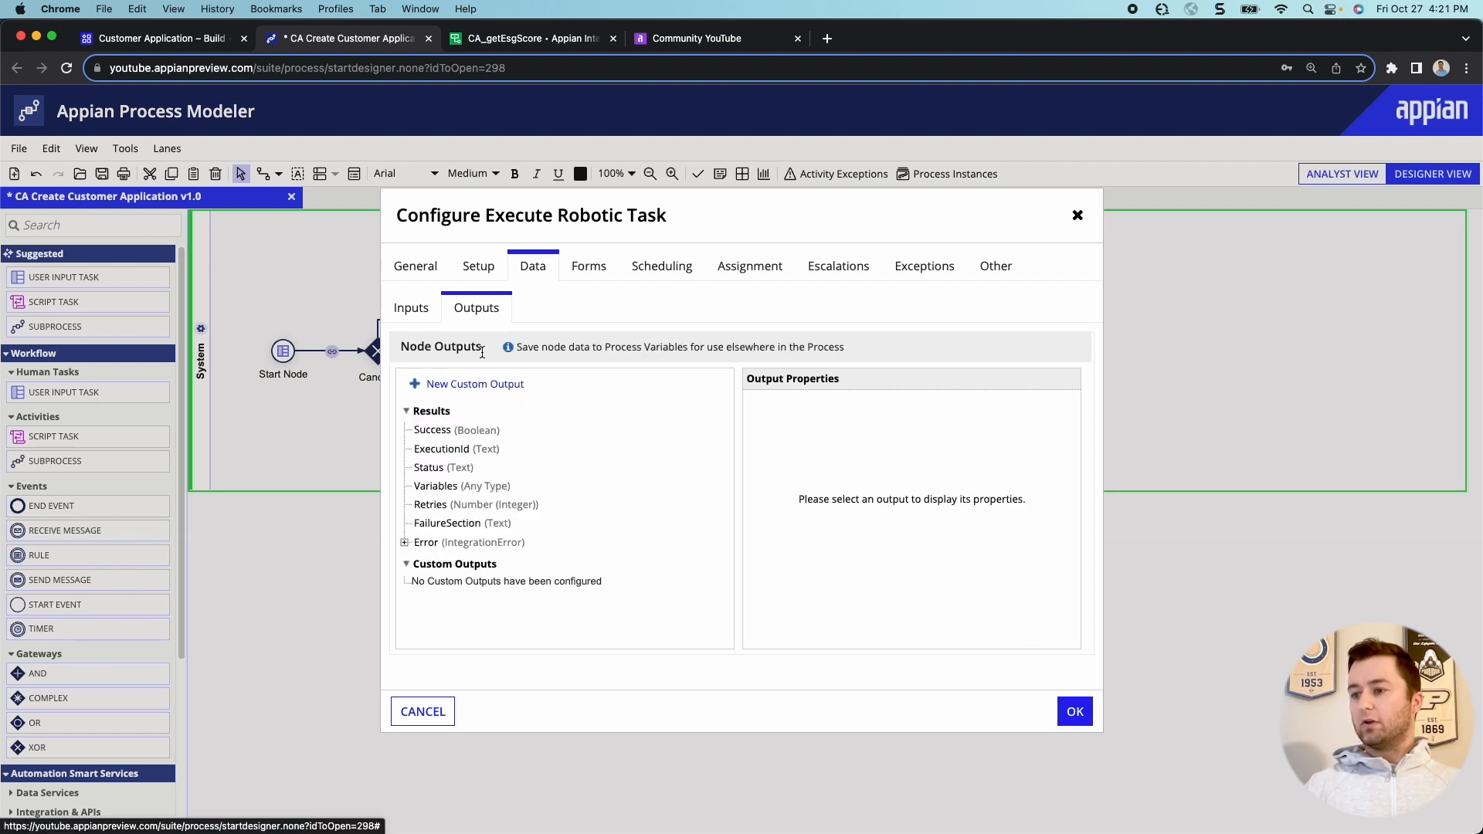
{"action": "left_click", "coordinate": [484, 385]}
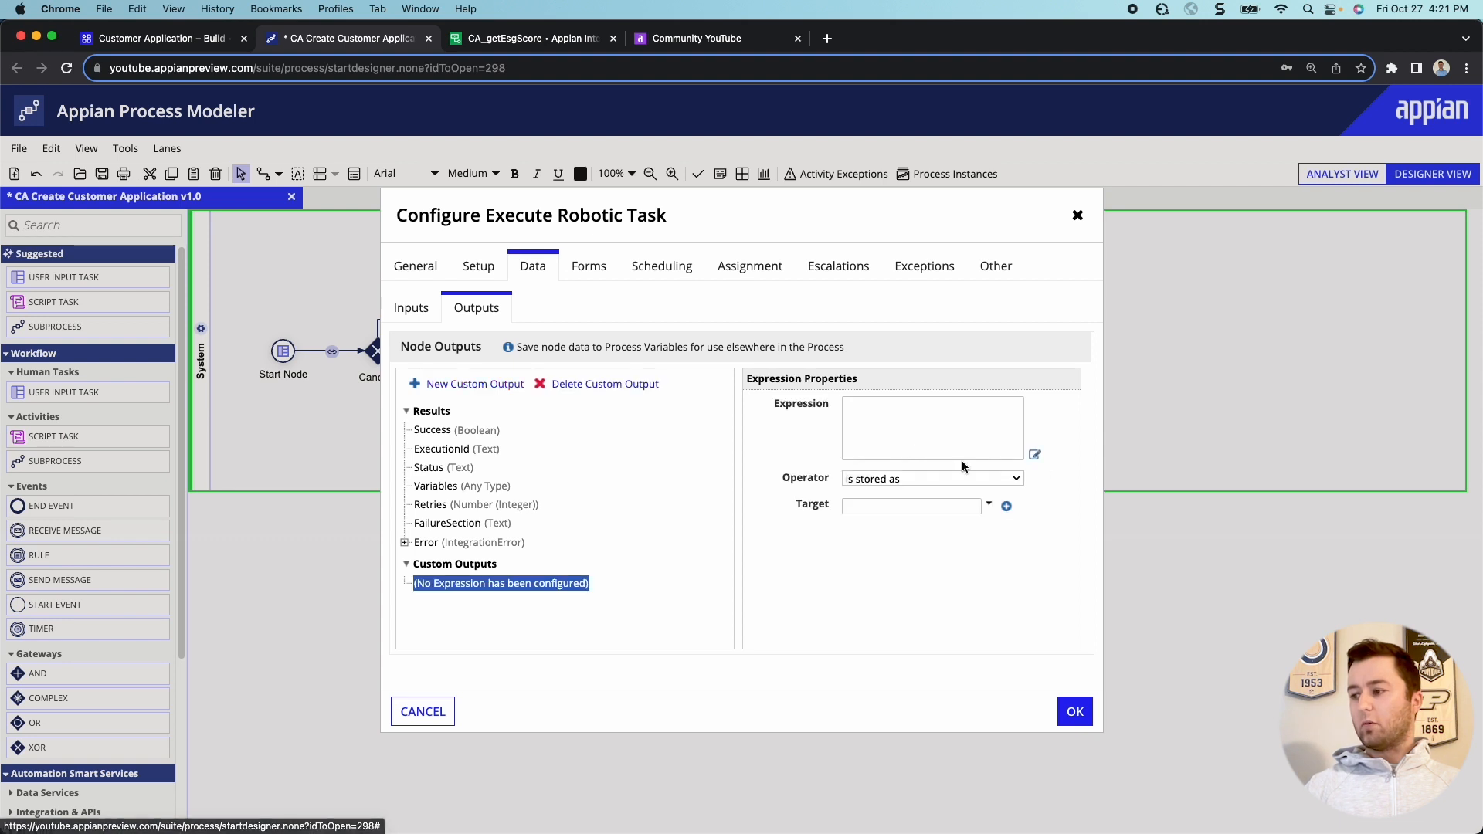
{"action": "left_click", "coordinate": [892, 400]}
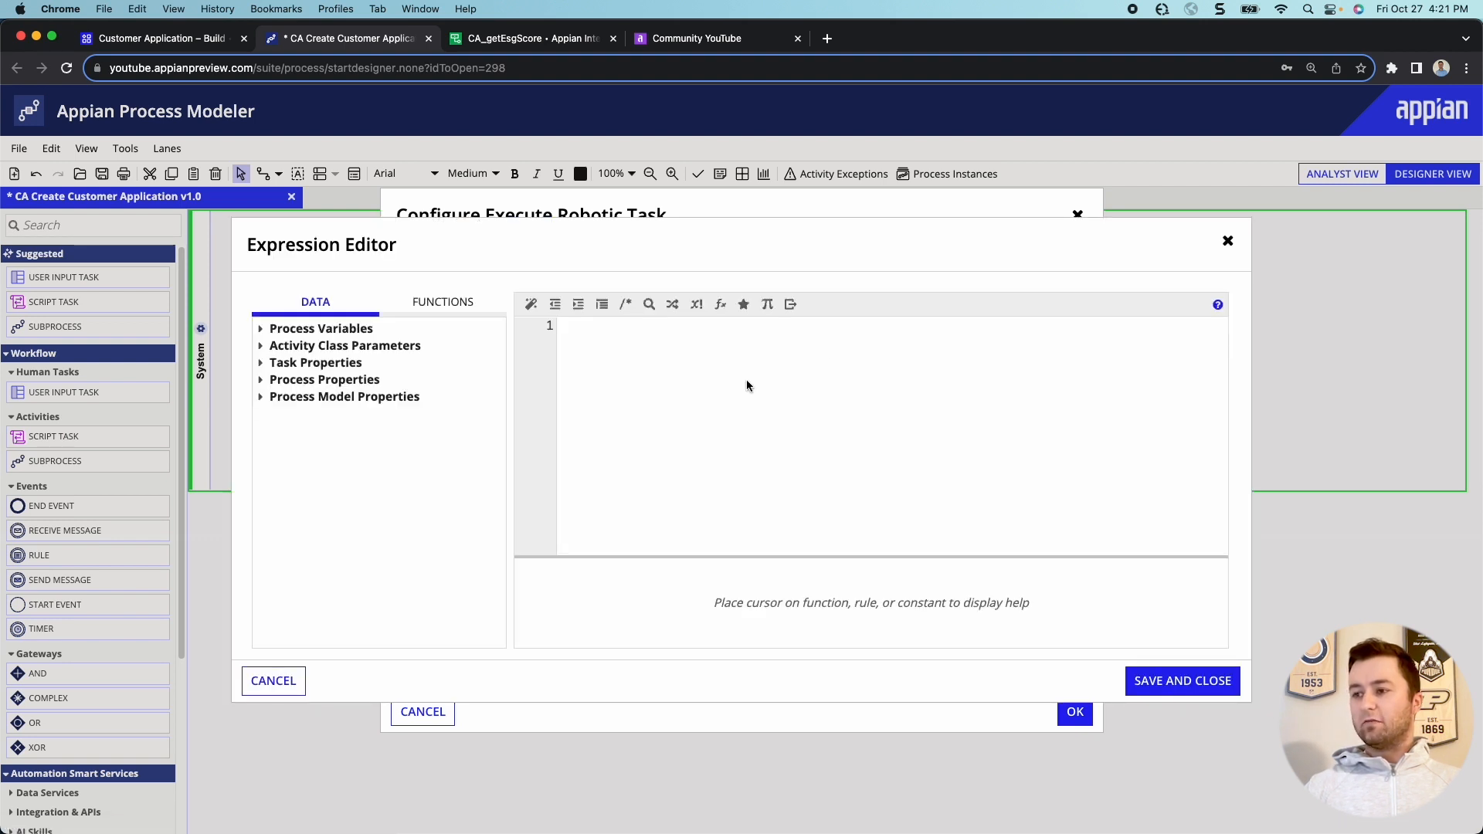
{"action": "left_click", "coordinate": [740, 410]}
{"action": "type", "text": "ac!"}
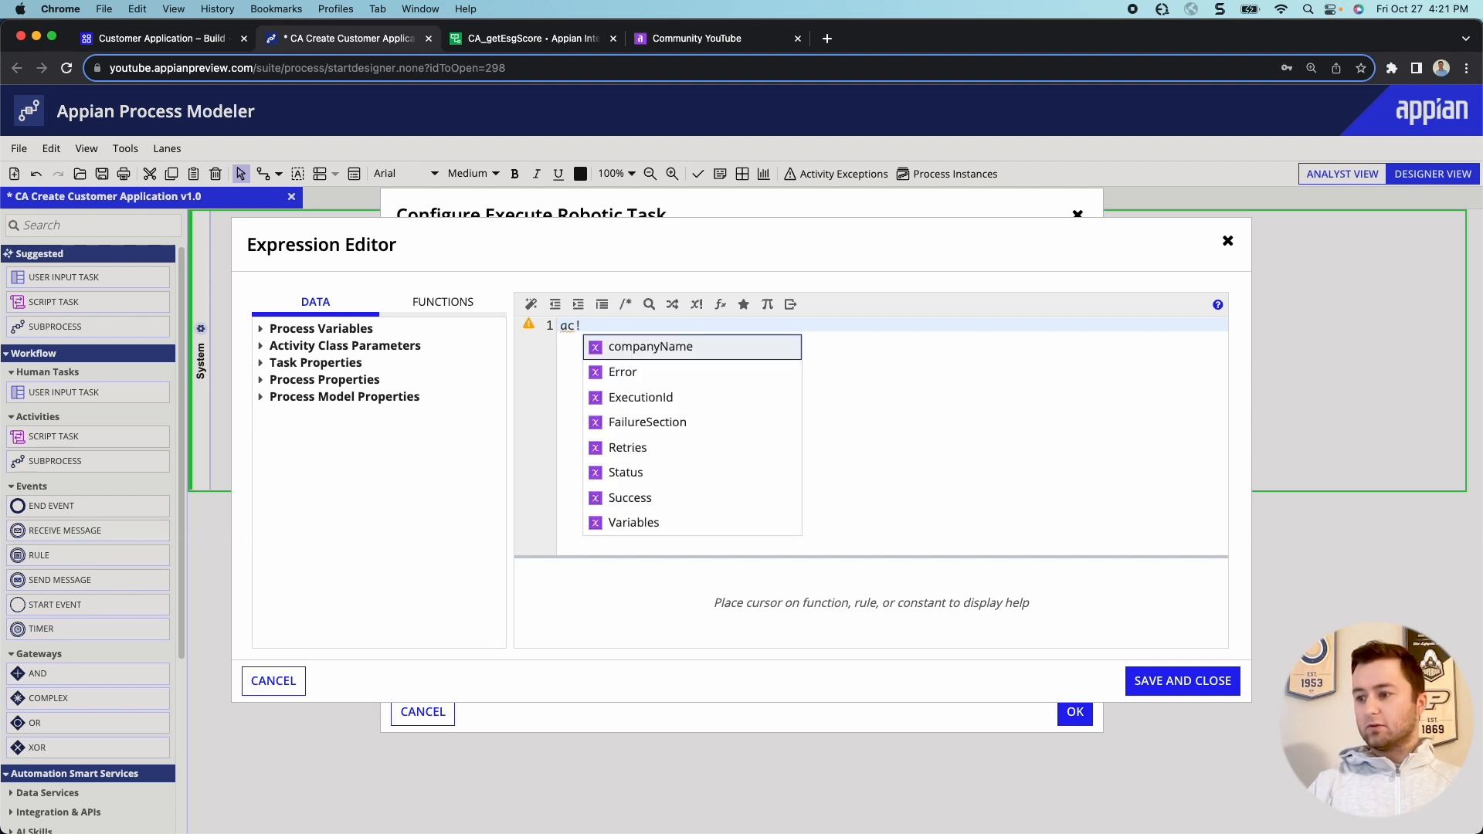
{"action": "key", "text": "Up"}
{"action": "key", "text": "Return"}
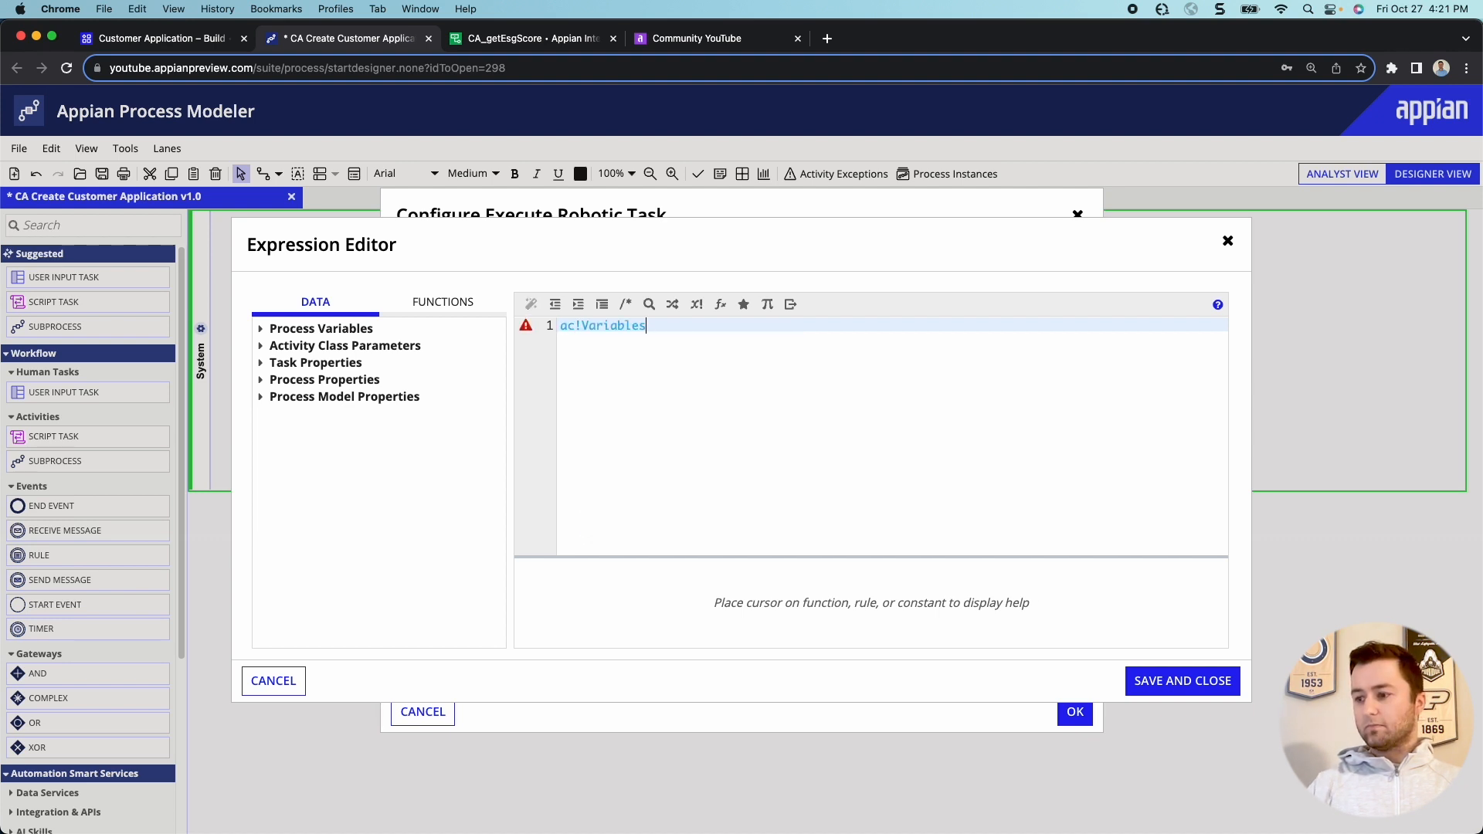
{"action": "type", "text": ".esgScore"}
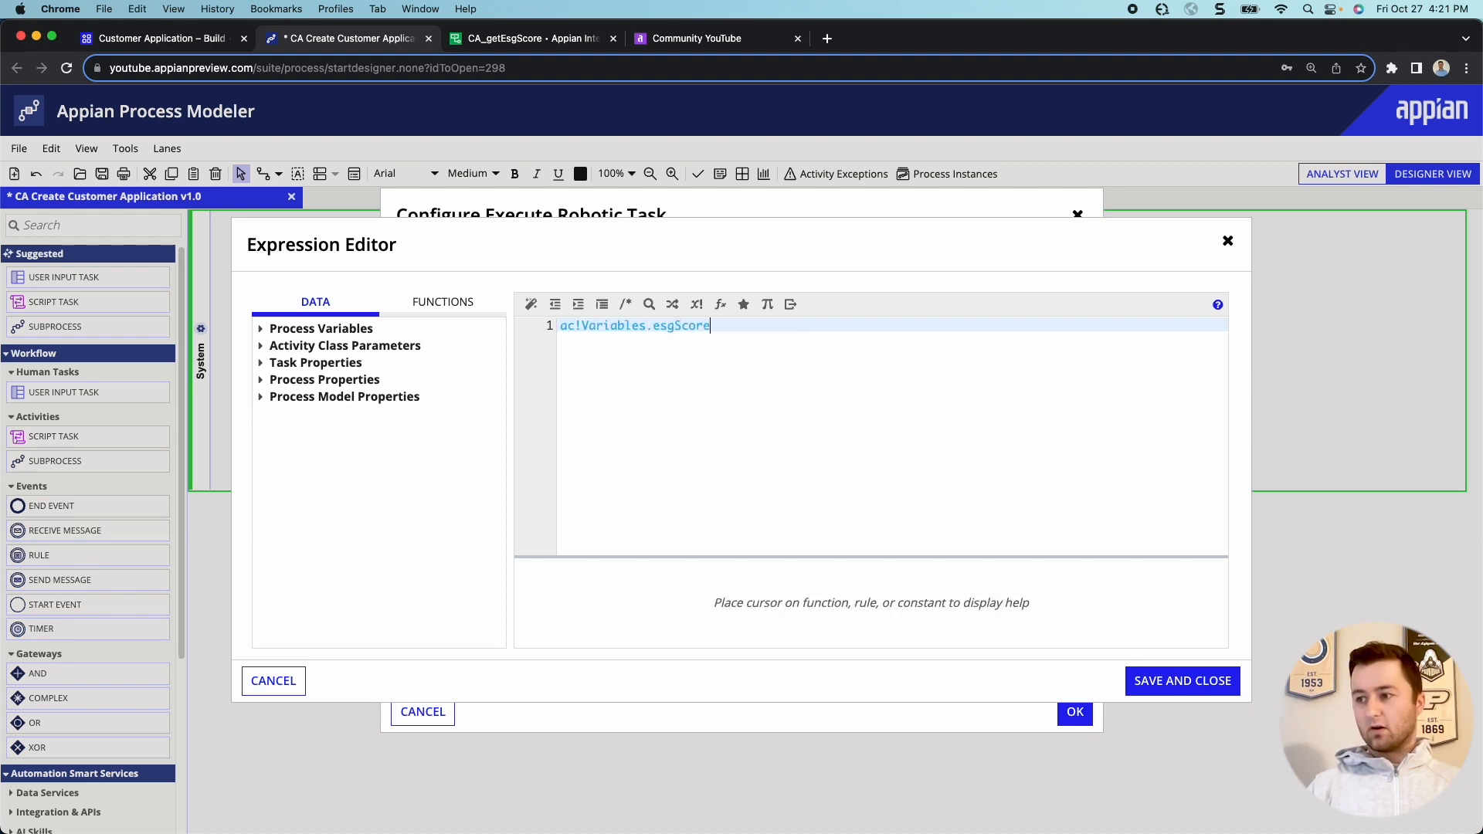
{"action": "left_click", "coordinate": [1168, 679]}
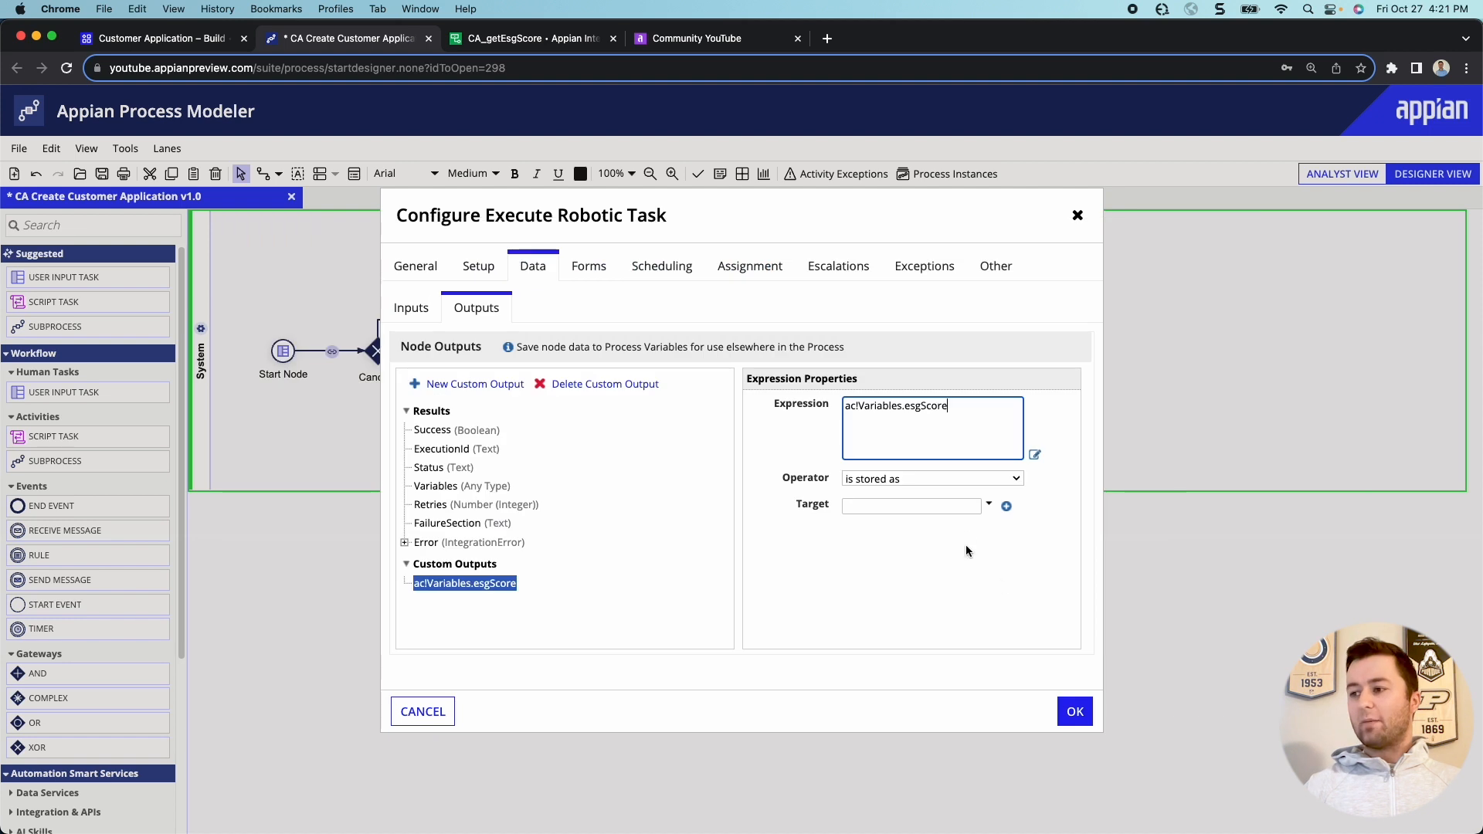
Store the esgScore output in its field of the record variable, accept the node configuration, and save and publish the process model.
{"action": "left_click", "coordinate": [989, 504]}
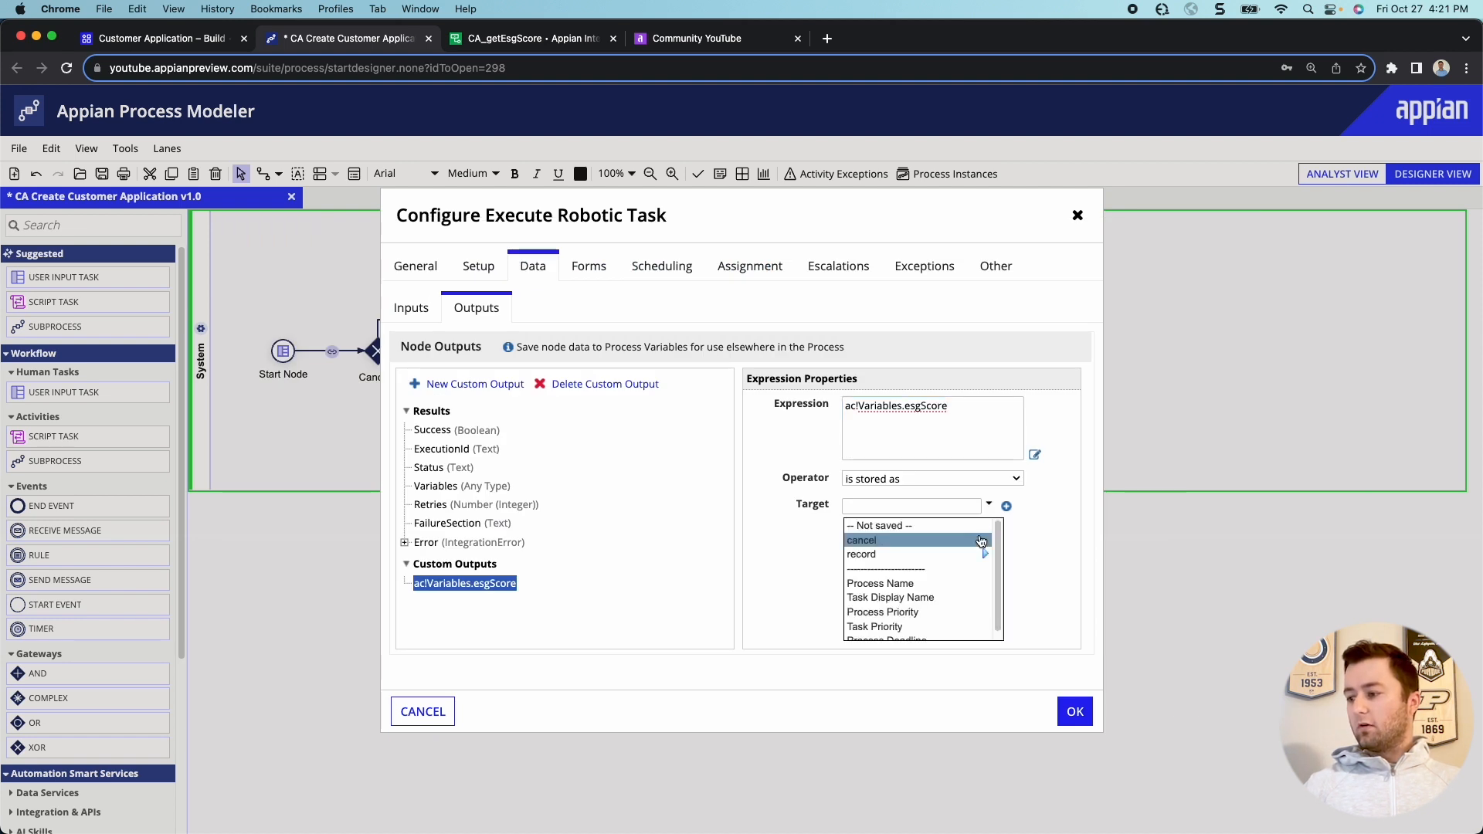
{"action": "mouse_move", "coordinate": [979, 557]}
{"action": "left_click", "coordinate": [1031, 584]}
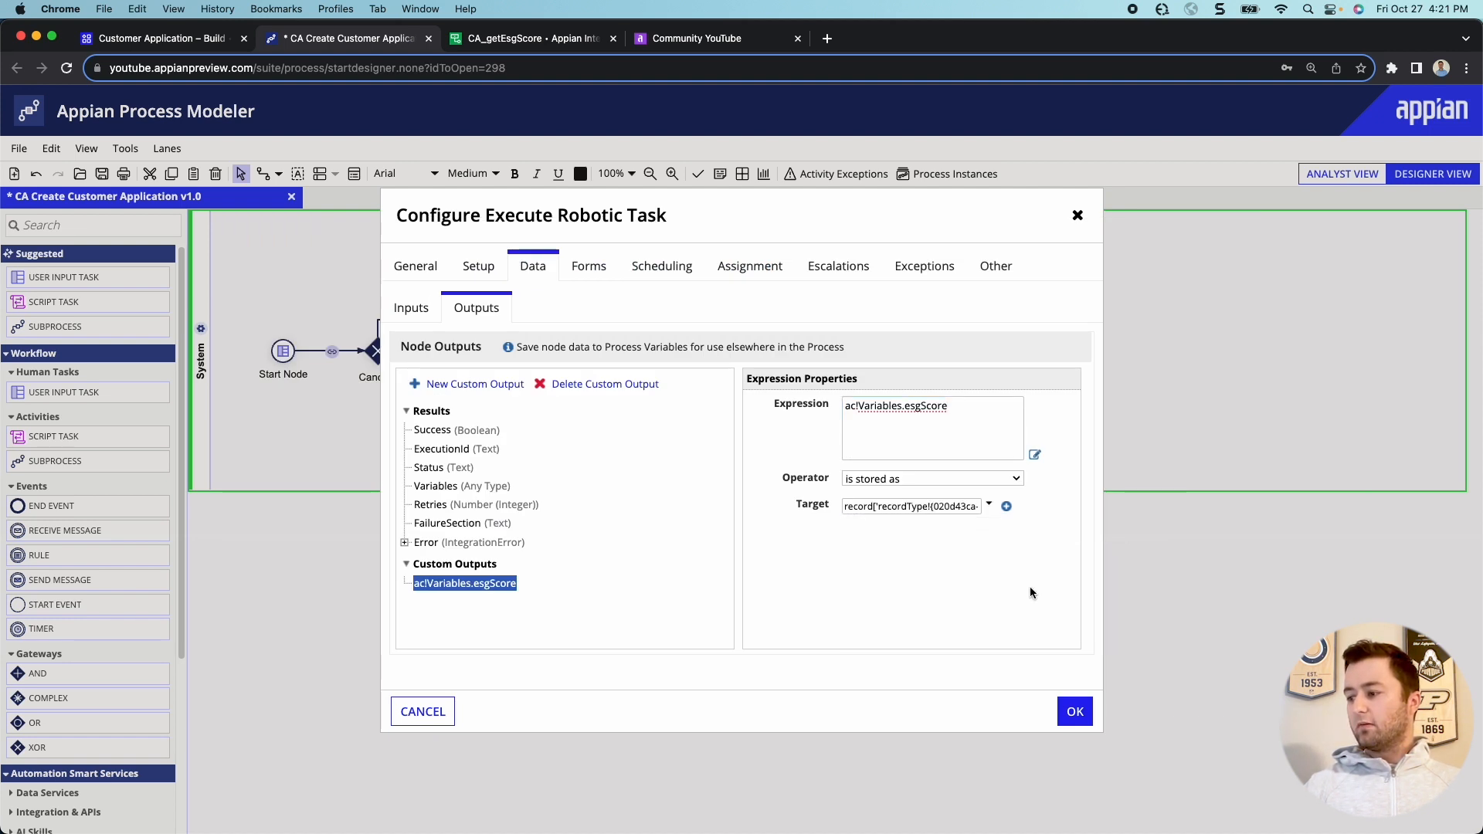
{"action": "left_click", "coordinate": [1074, 711]}
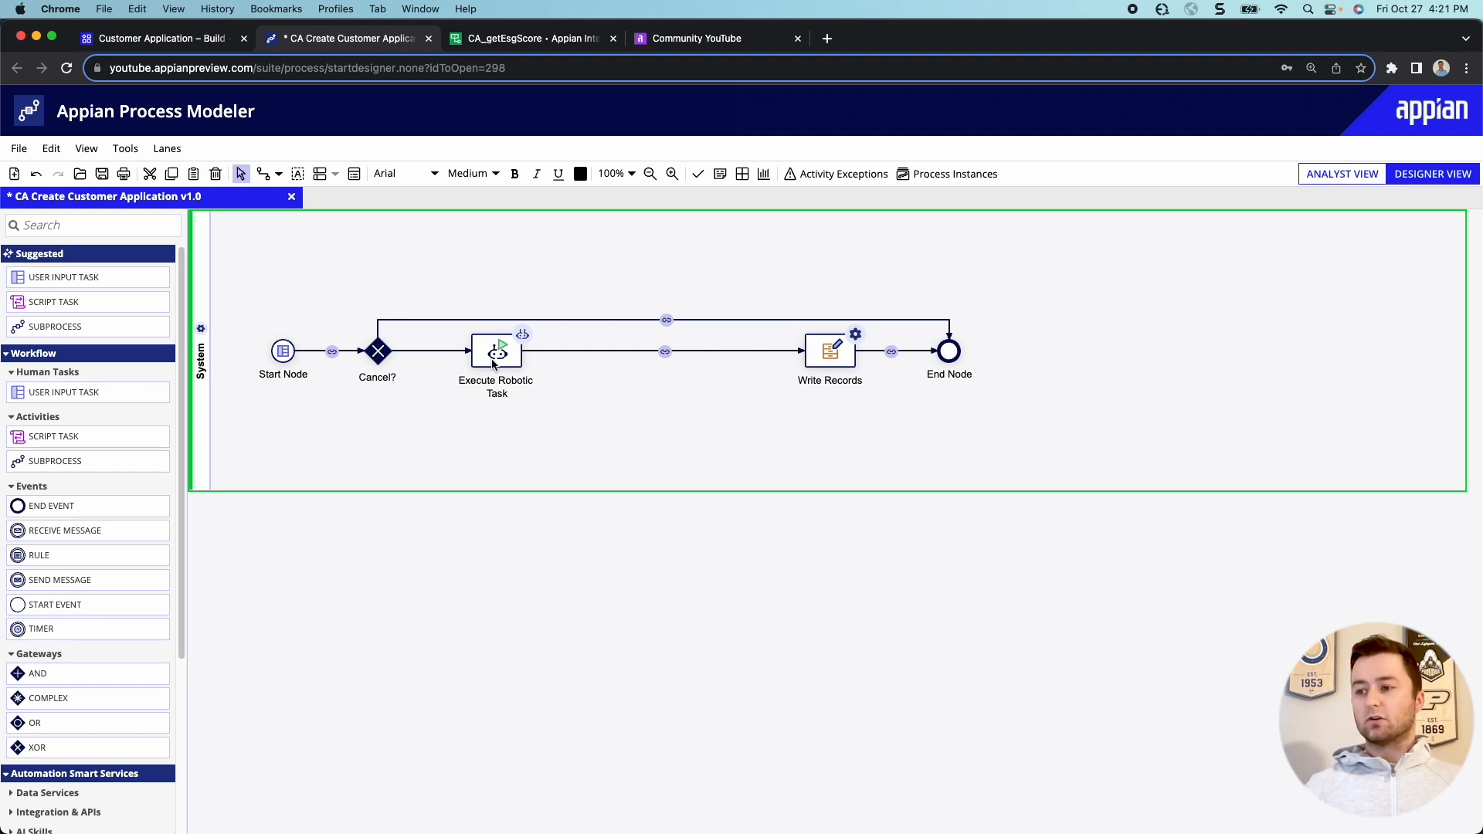
{"action": "left_click", "coordinate": [19, 149]}
{"action": "left_click", "coordinate": [85, 292]}
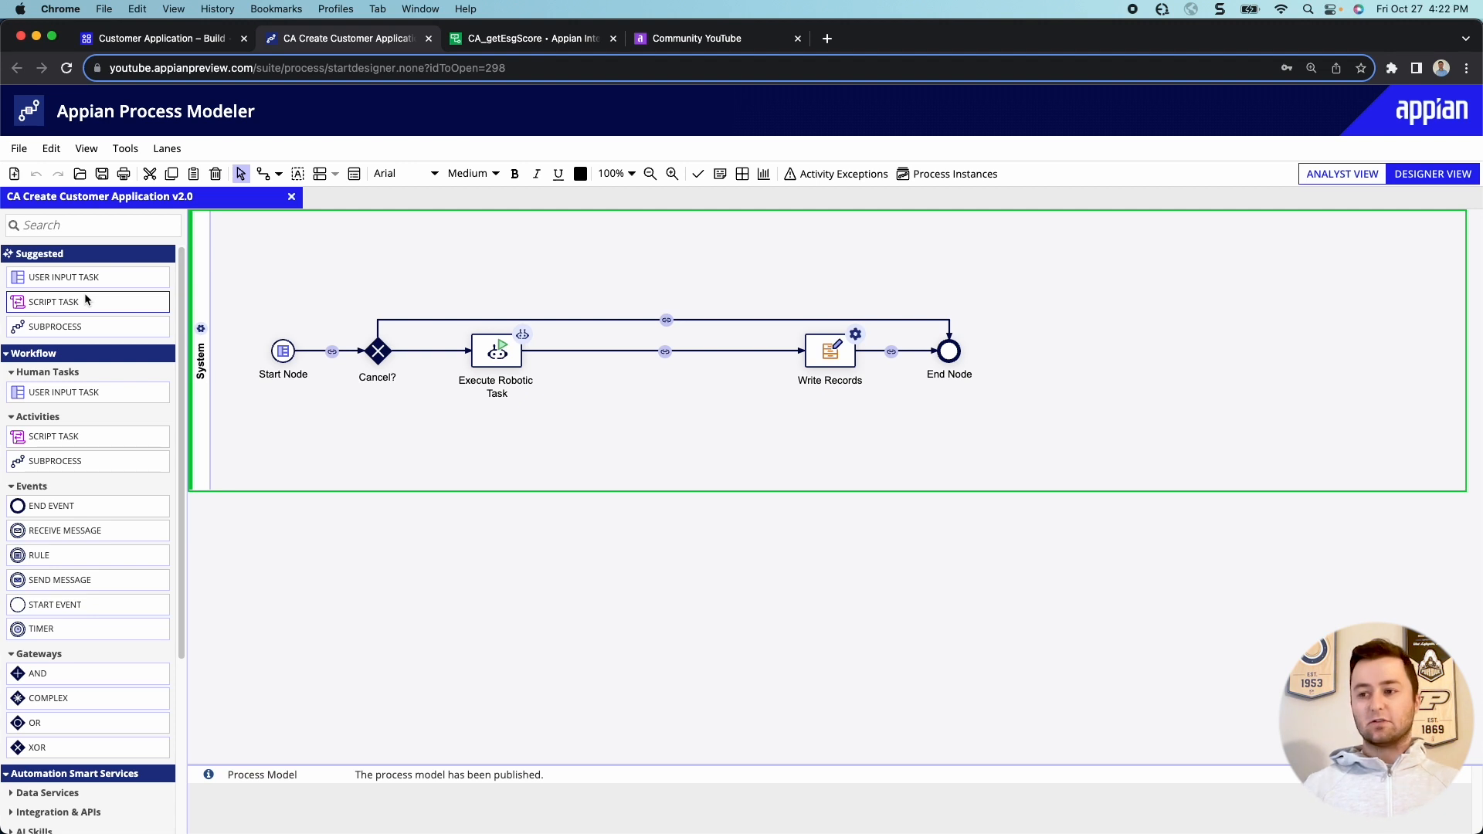
Open the CA_DocumentClassification AI skill from the Customer Application and examine the confusion matrix of model 001.
{"action": "left_click", "coordinate": [188, 45]}
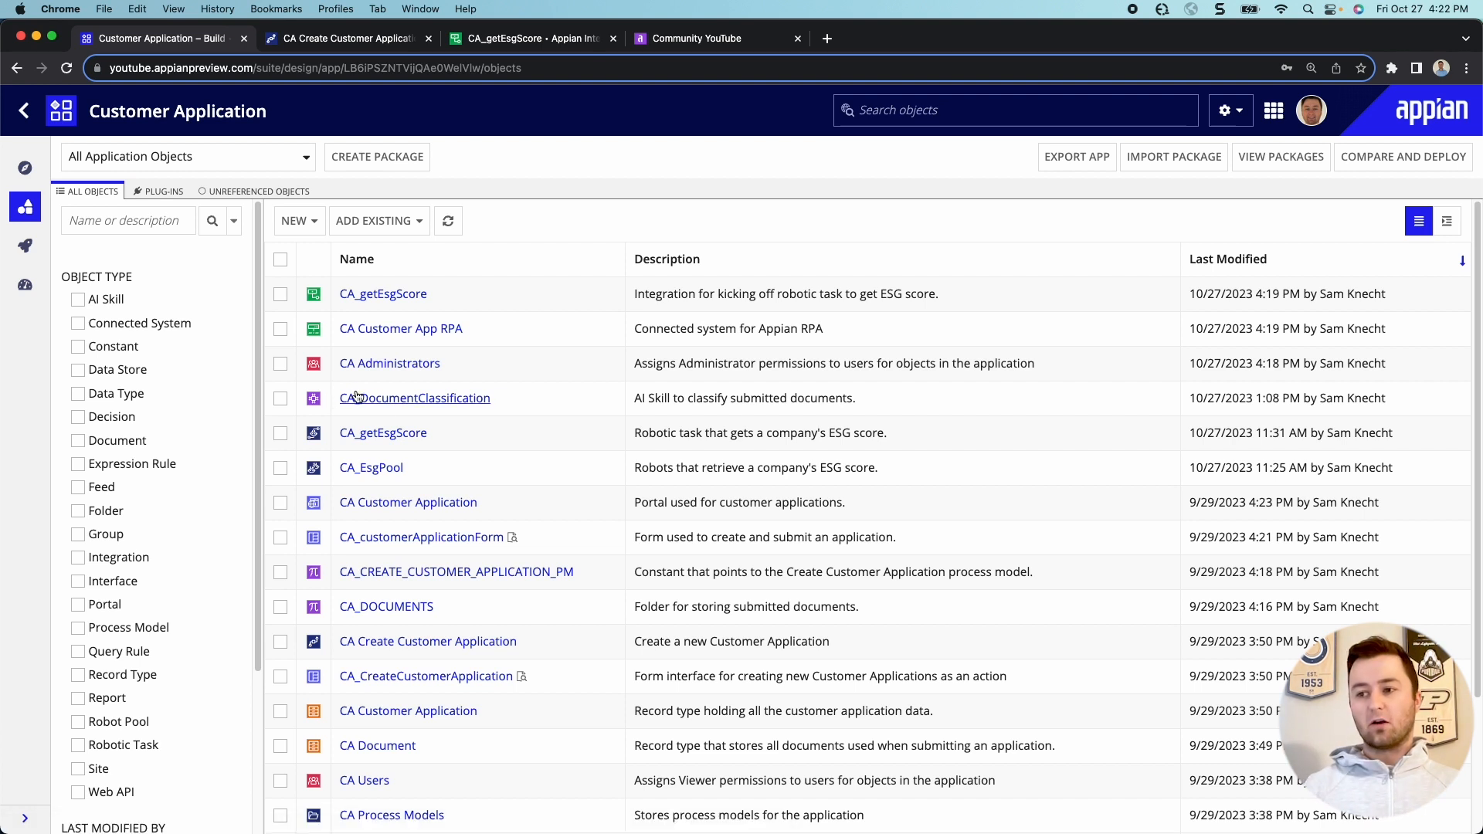
{"action": "left_click", "coordinate": [359, 399]}
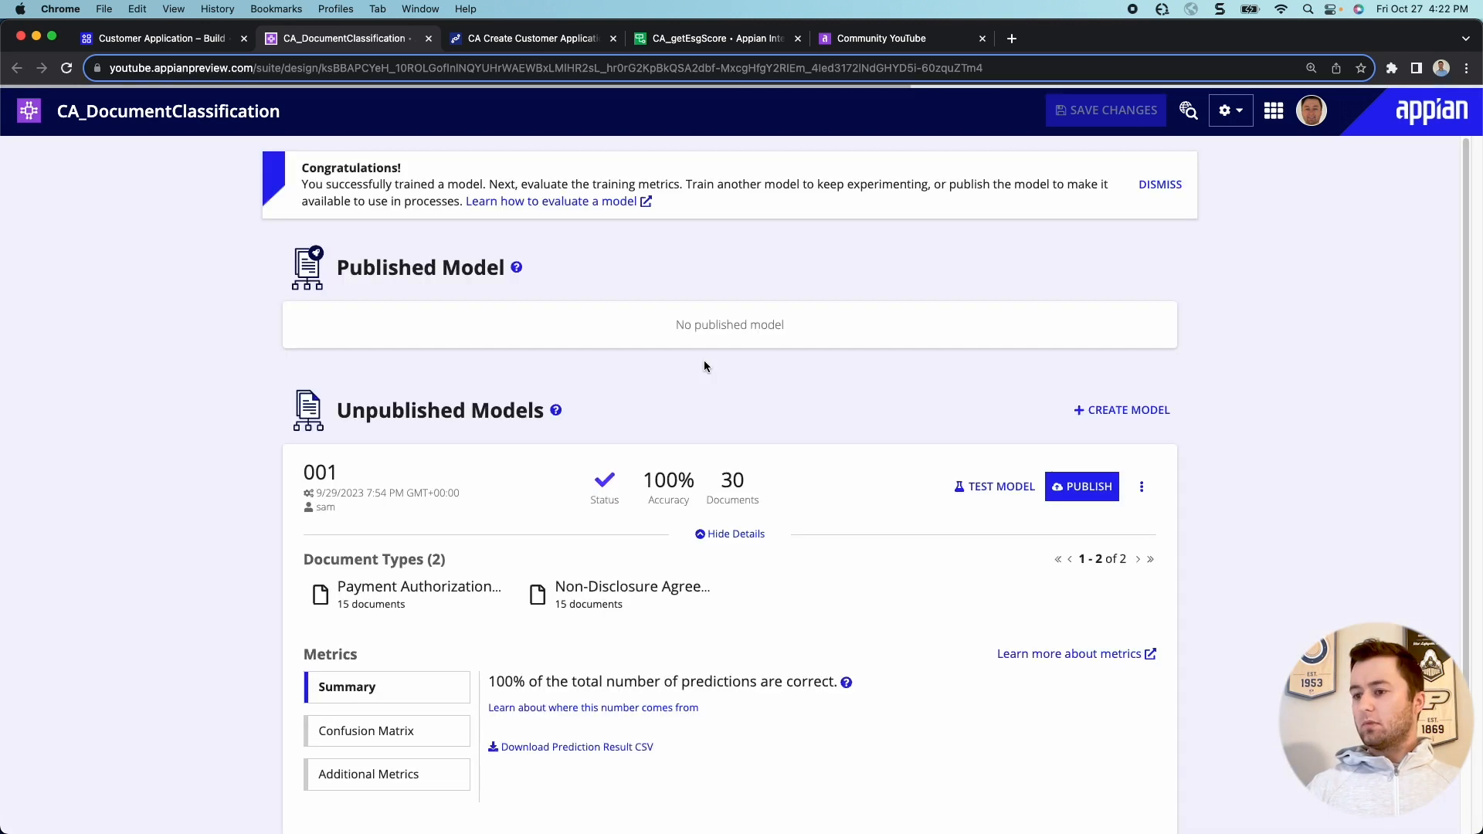
{"action": "scroll", "coordinate": [813, 461], "scroll_direction": "down", "scroll_amount": 2}
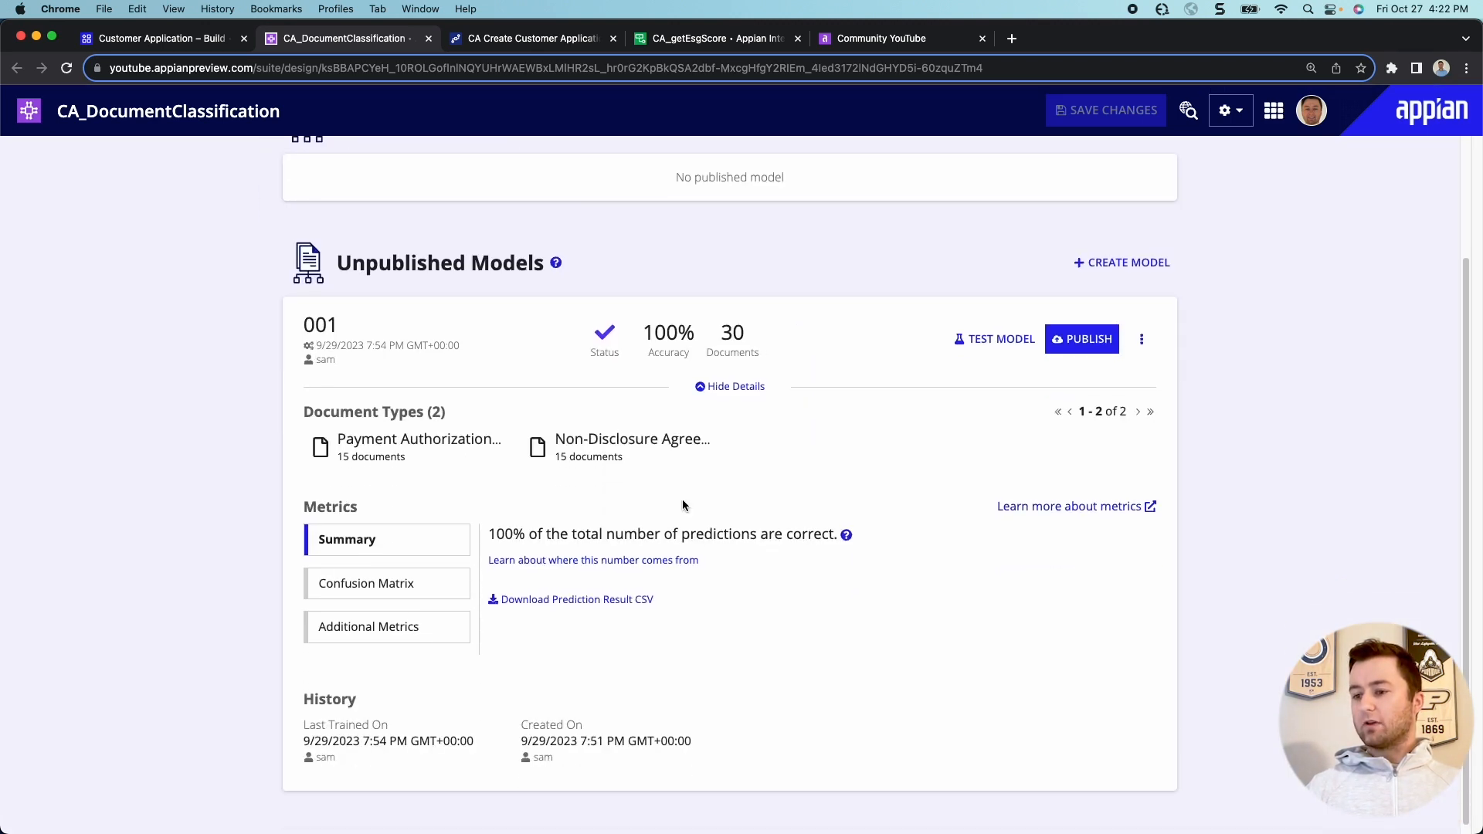
{"action": "left_click", "coordinate": [425, 581]}
{"action": "scroll", "coordinate": [790, 498], "scroll_direction": "down", "scroll_amount": 1}
{"action": "mouse_move", "coordinate": [777, 487]}
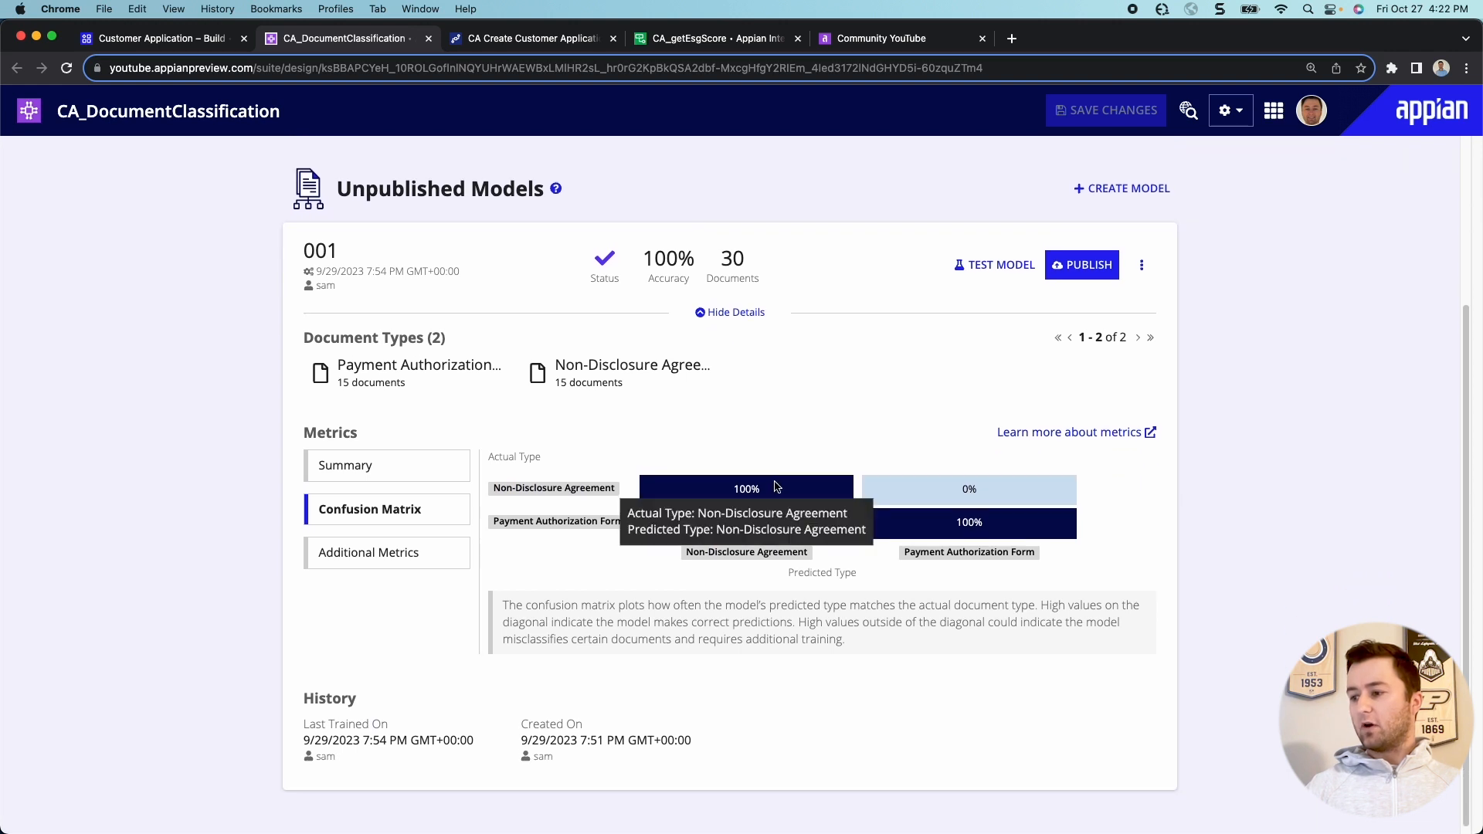
{"action": "scroll", "coordinate": [831, 313], "scroll_direction": "up", "scroll_amount": 2}
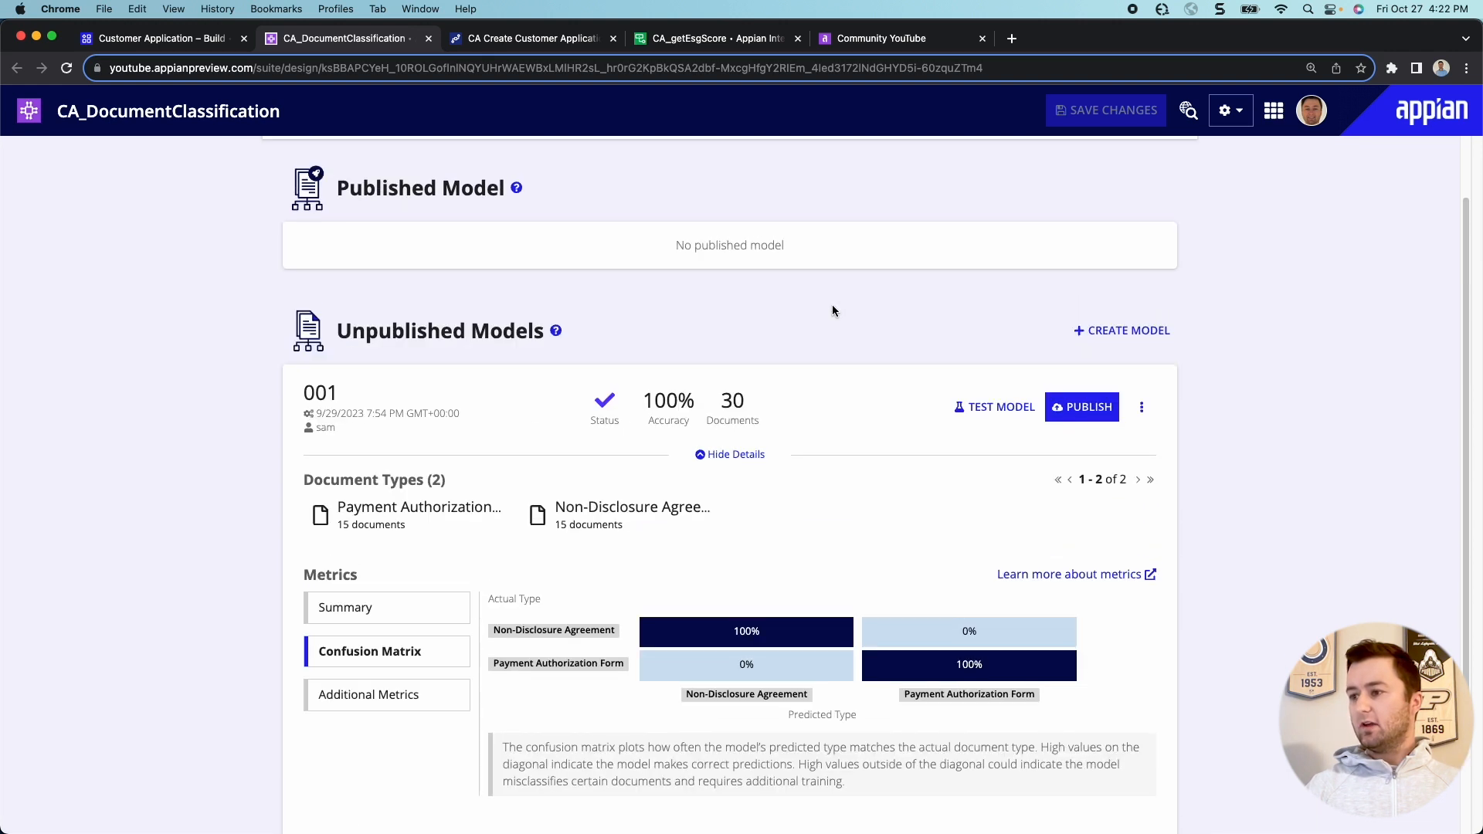
Publish model 001 of the CA_DocumentClassification AI skill and save the changes.
{"action": "left_click", "coordinate": [1079, 410]}
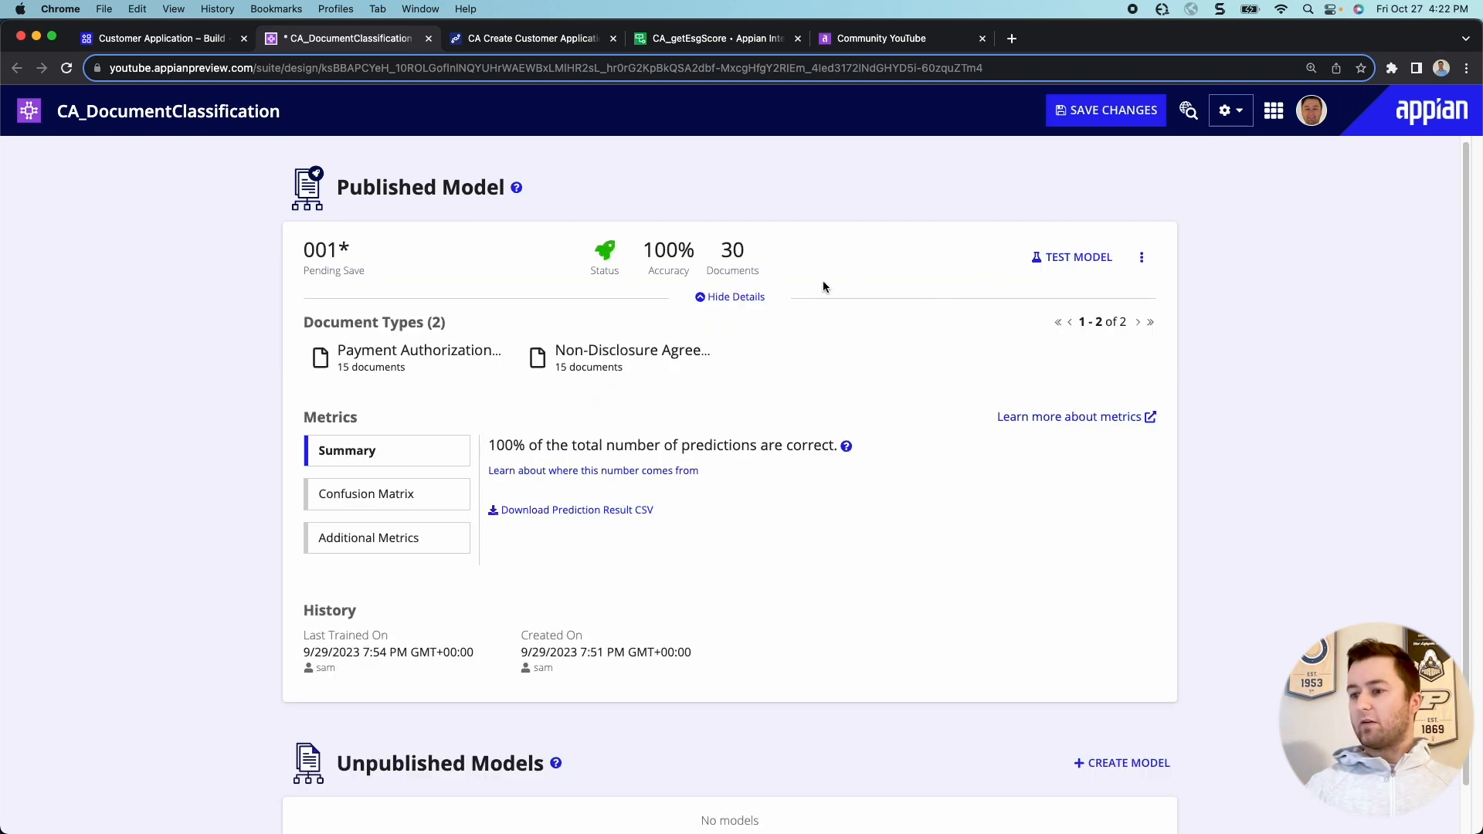
{"action": "mouse_move", "coordinate": [609, 260]}
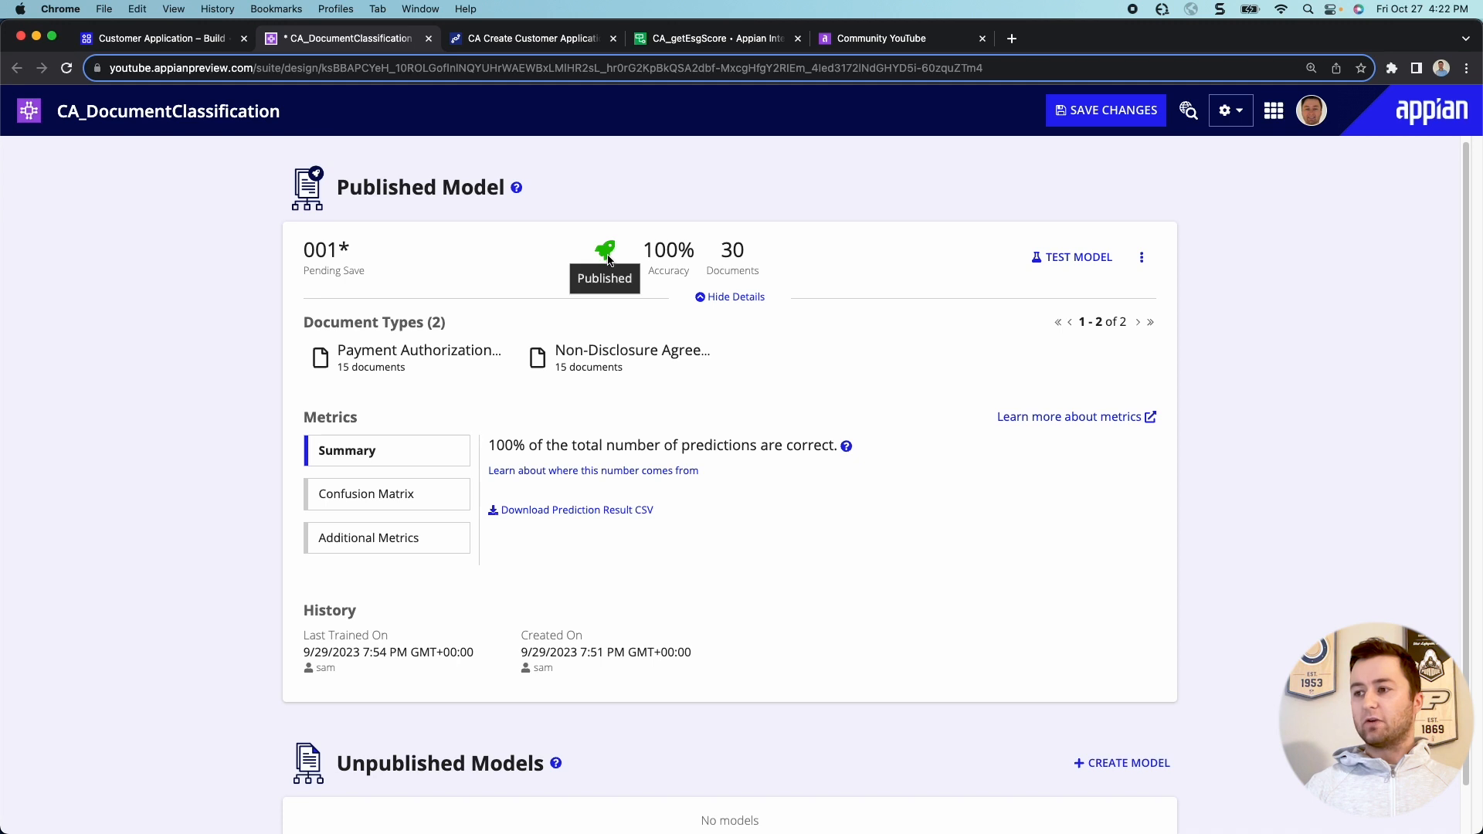
{"action": "left_click", "coordinate": [1076, 110]}
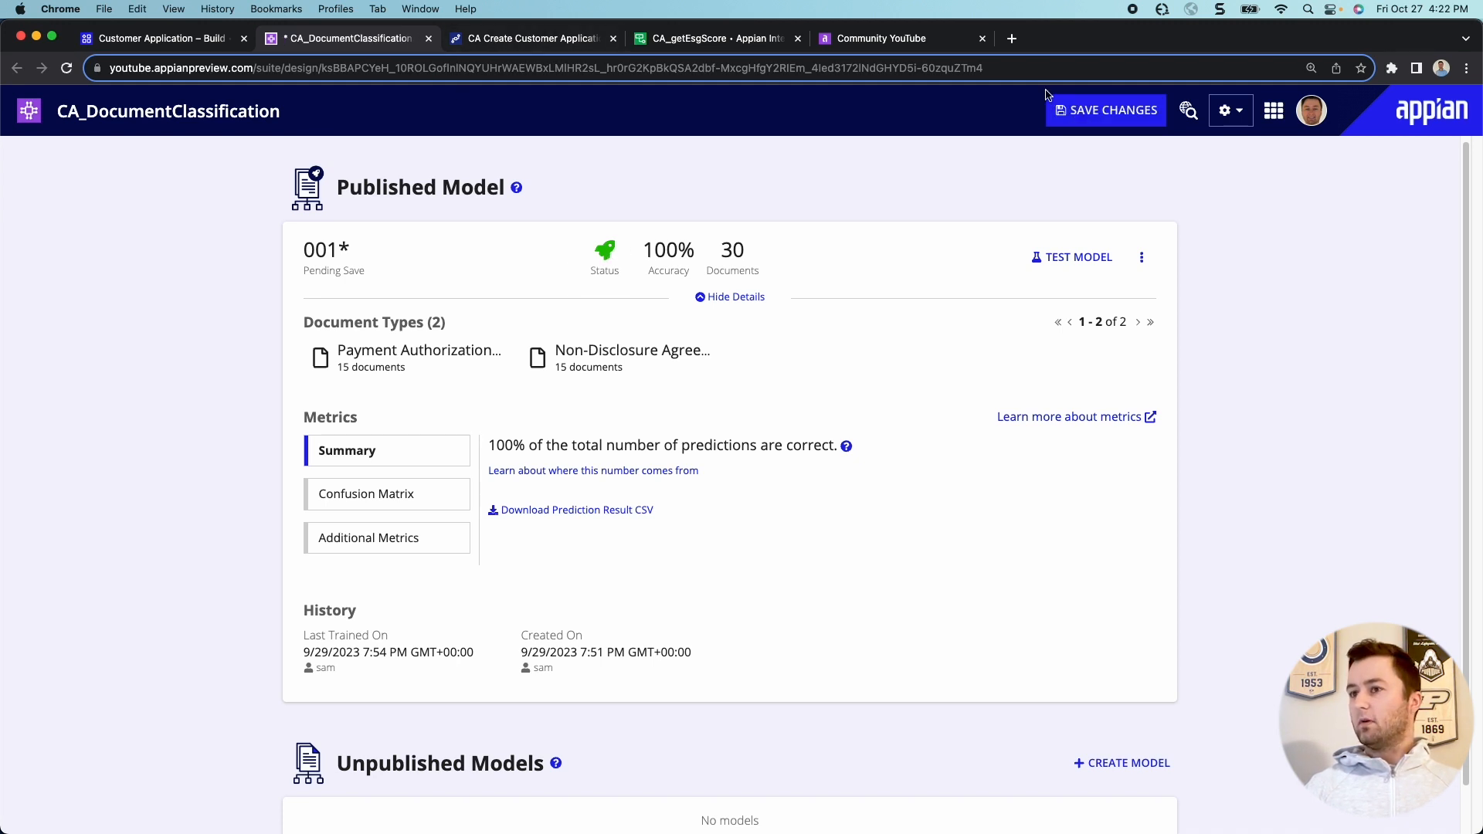
{"action": "left_click", "coordinate": [1087, 108]}
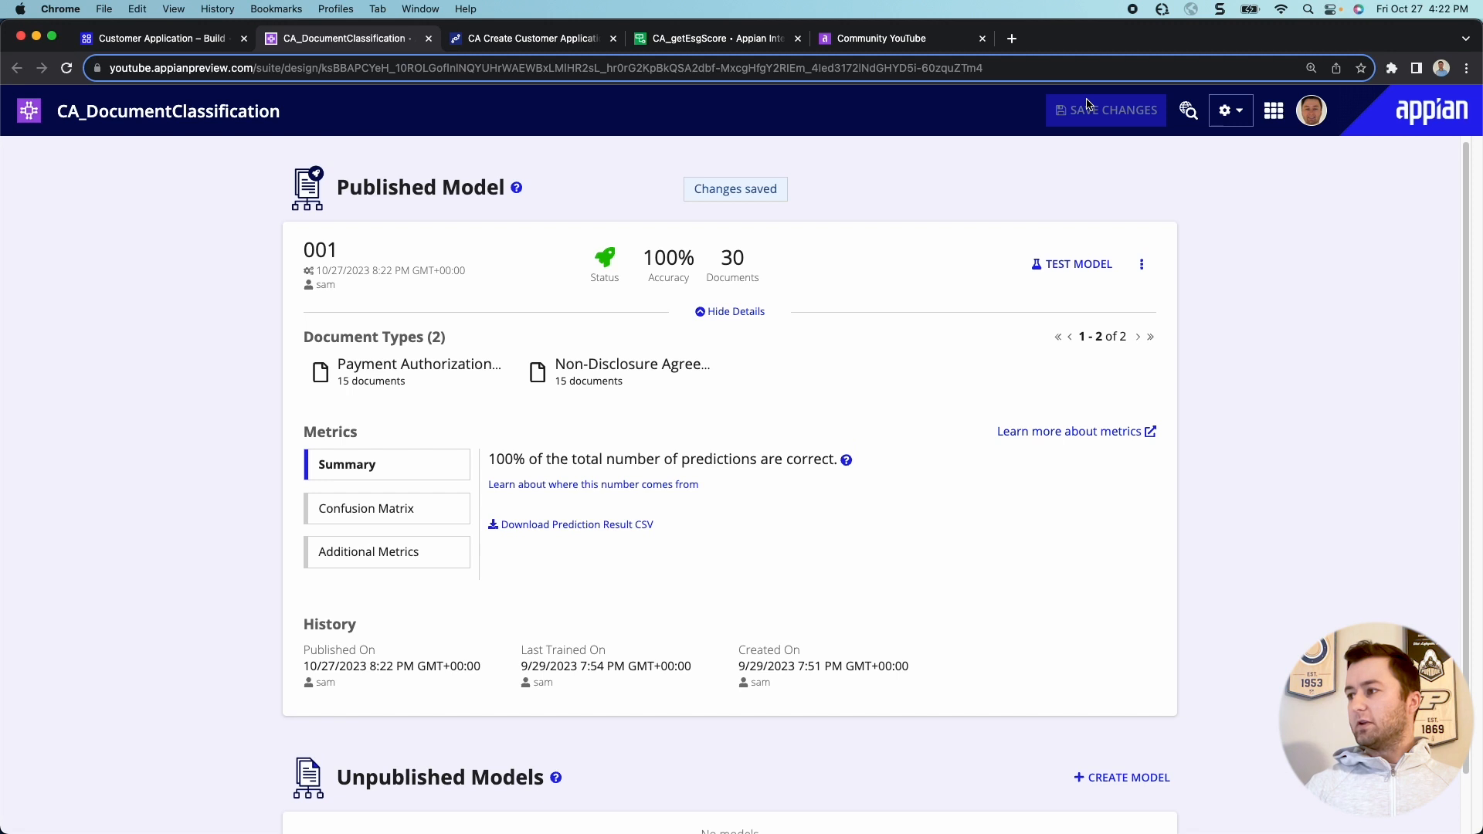
In the CA Create Customer Application process model, insert a Classify Documents node between Execute Robotic Task and Write Records.
{"action": "left_click", "coordinate": [481, 44]}
{"action": "left_click", "coordinate": [116, 225]}
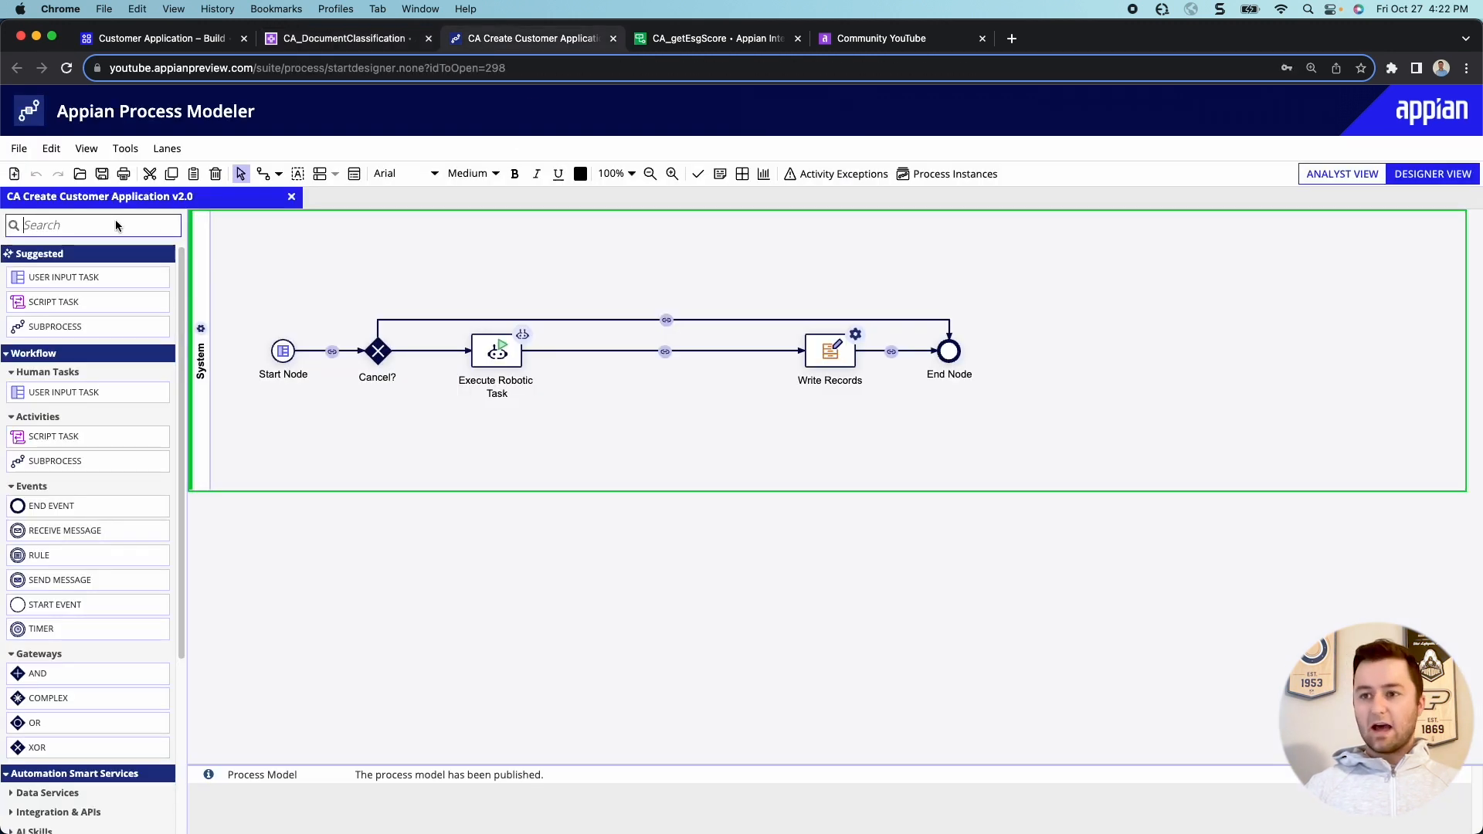
{"action": "type", "text": "classify"}
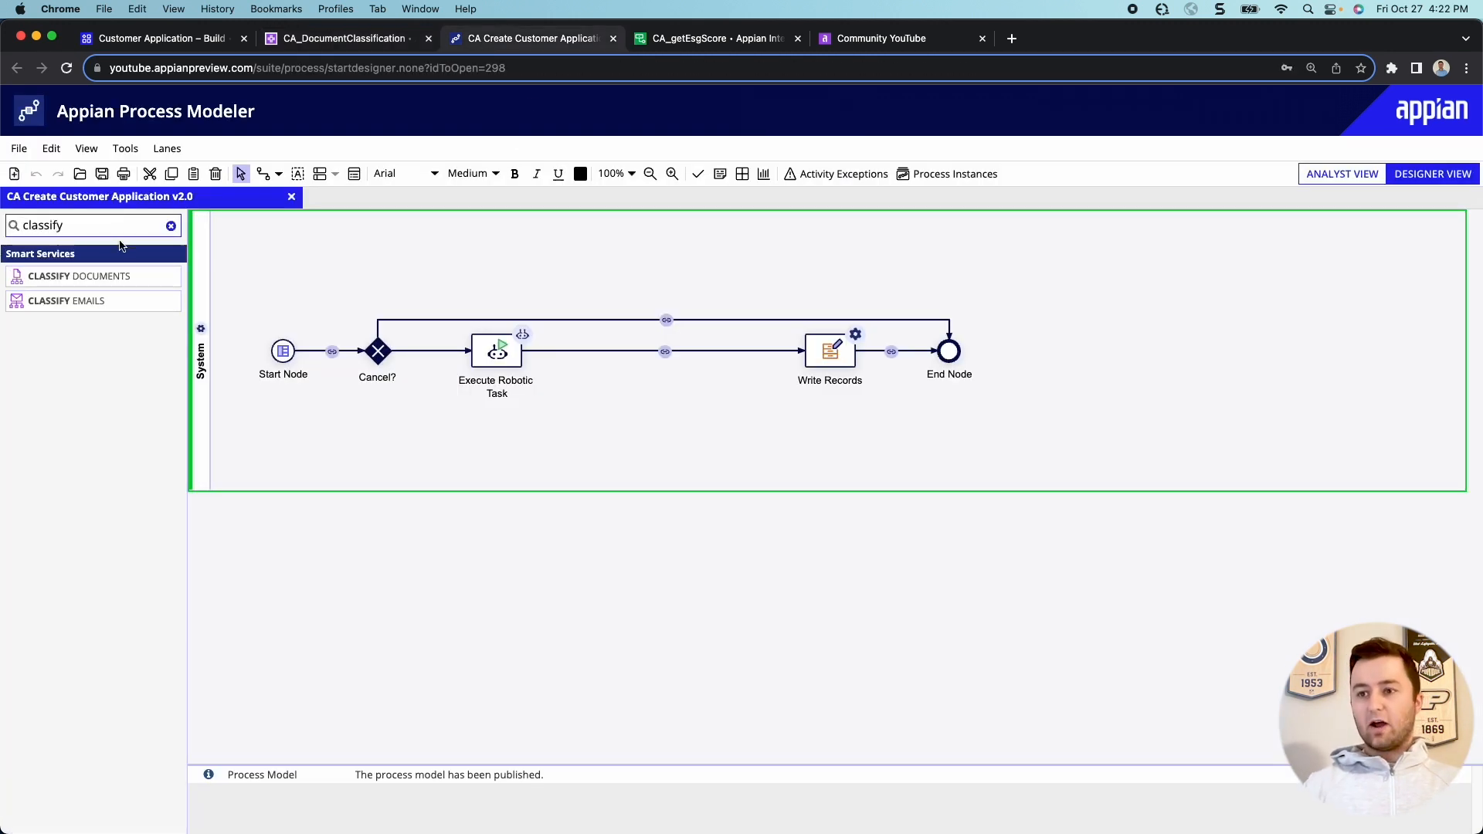
{"action": "left_click_drag", "start_coordinate": [116, 275], "coordinate": [648, 357]}
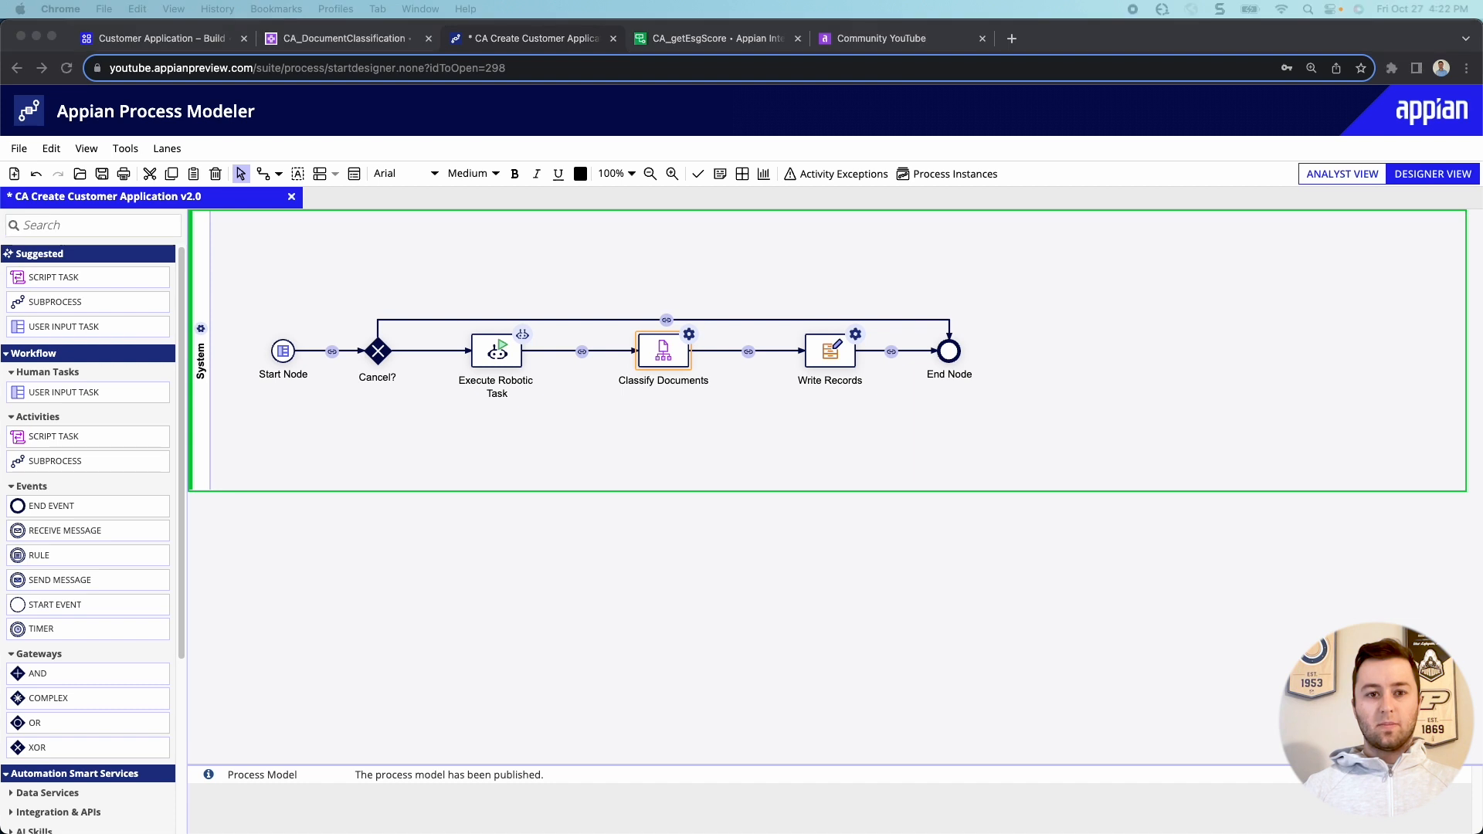
Set the Classify Documents node to use the CA_DocumentClassification AI skill.
{"action": "double_click", "coordinate": [661, 360]}
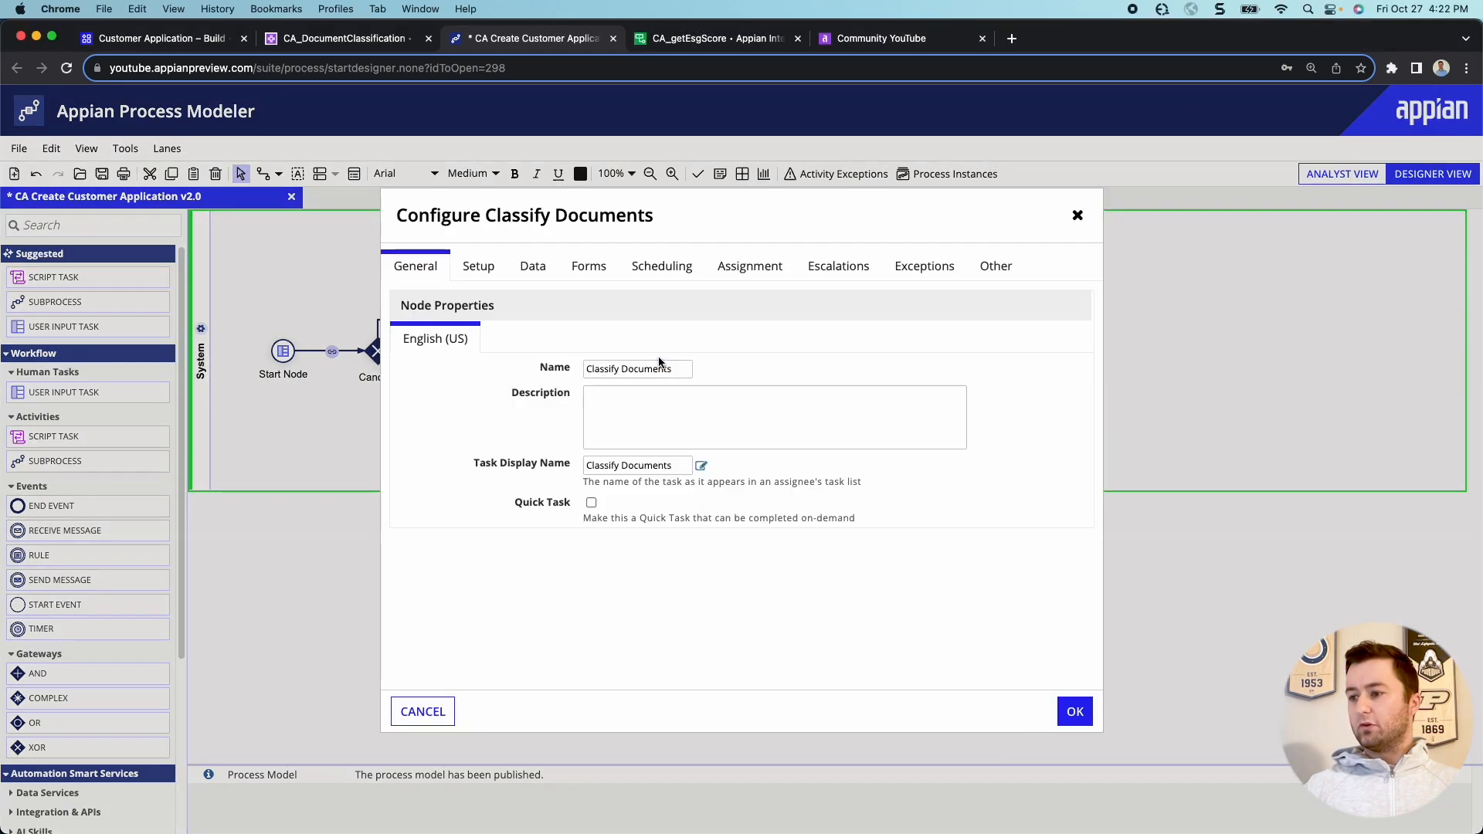
{"action": "left_click", "coordinate": [480, 267]}
{"action": "left_click", "coordinate": [482, 337]}
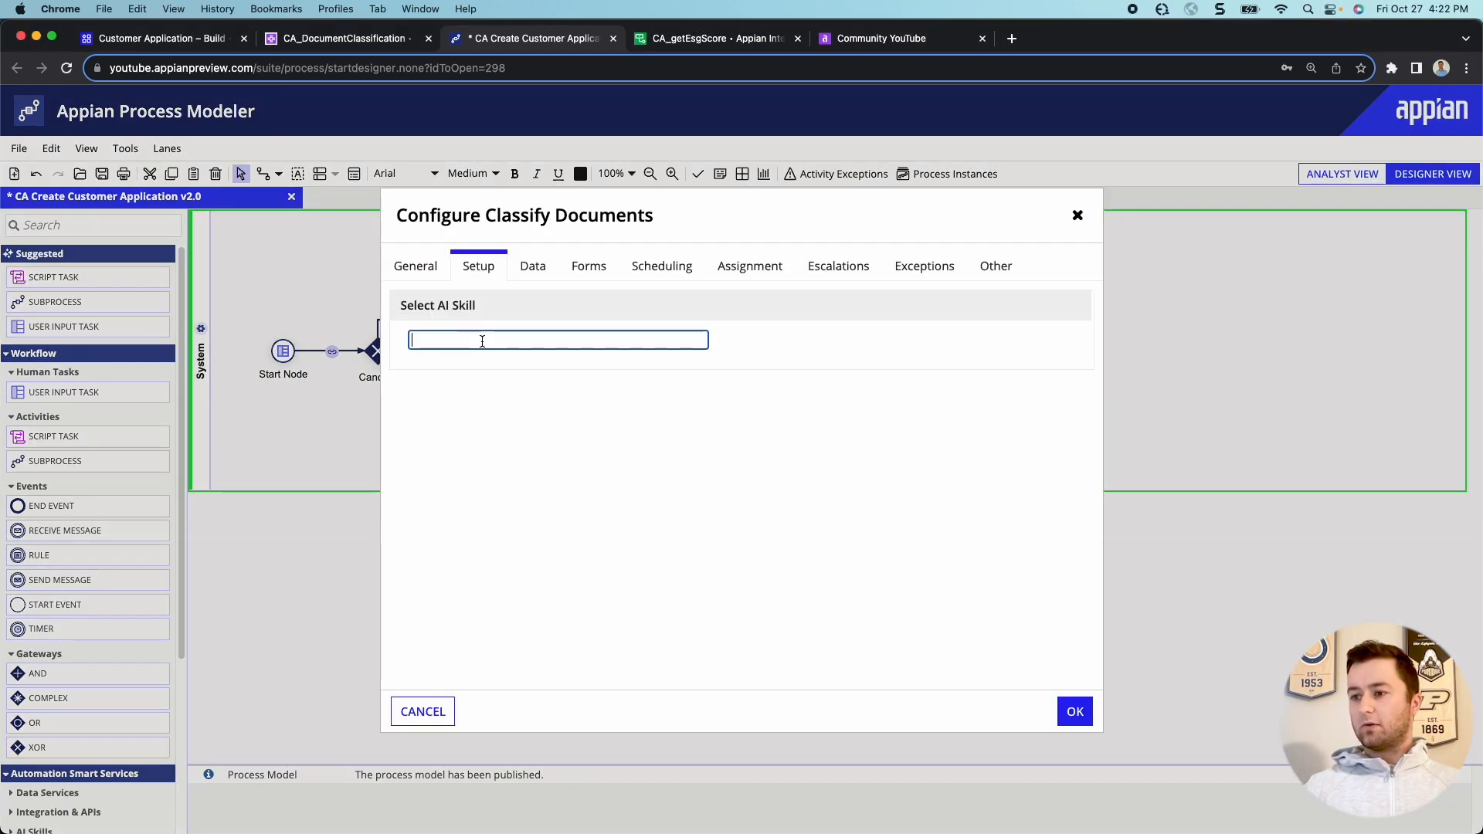
{"action": "type", "text": "ca"}
{"action": "left_click", "coordinate": [444, 360]}
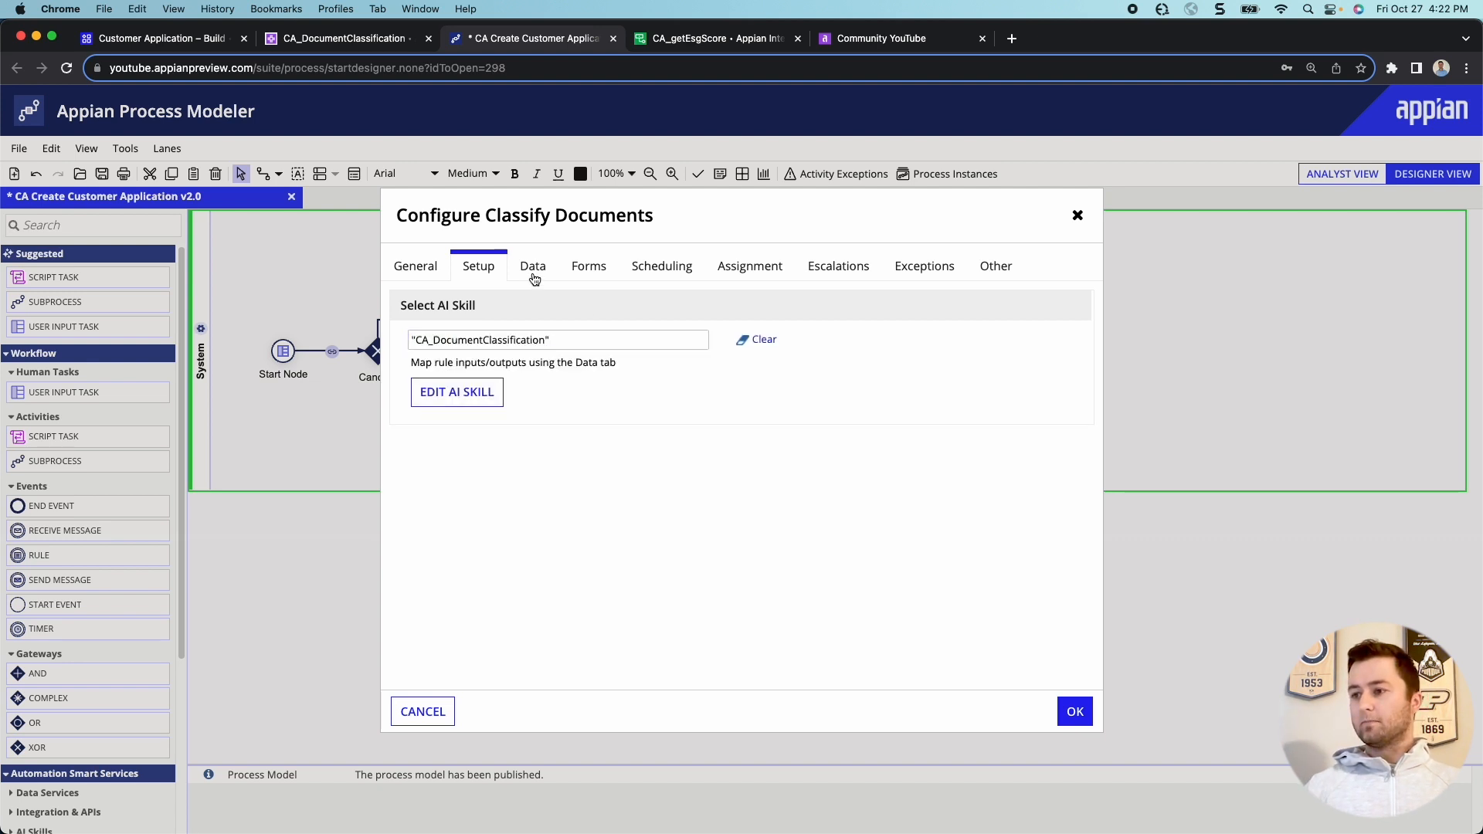
For the Classify Documents node's Documents input, build the value expression pv!record[CA Customer Application.caDocument.documentId].
{"action": "left_click", "coordinate": [533, 276]}
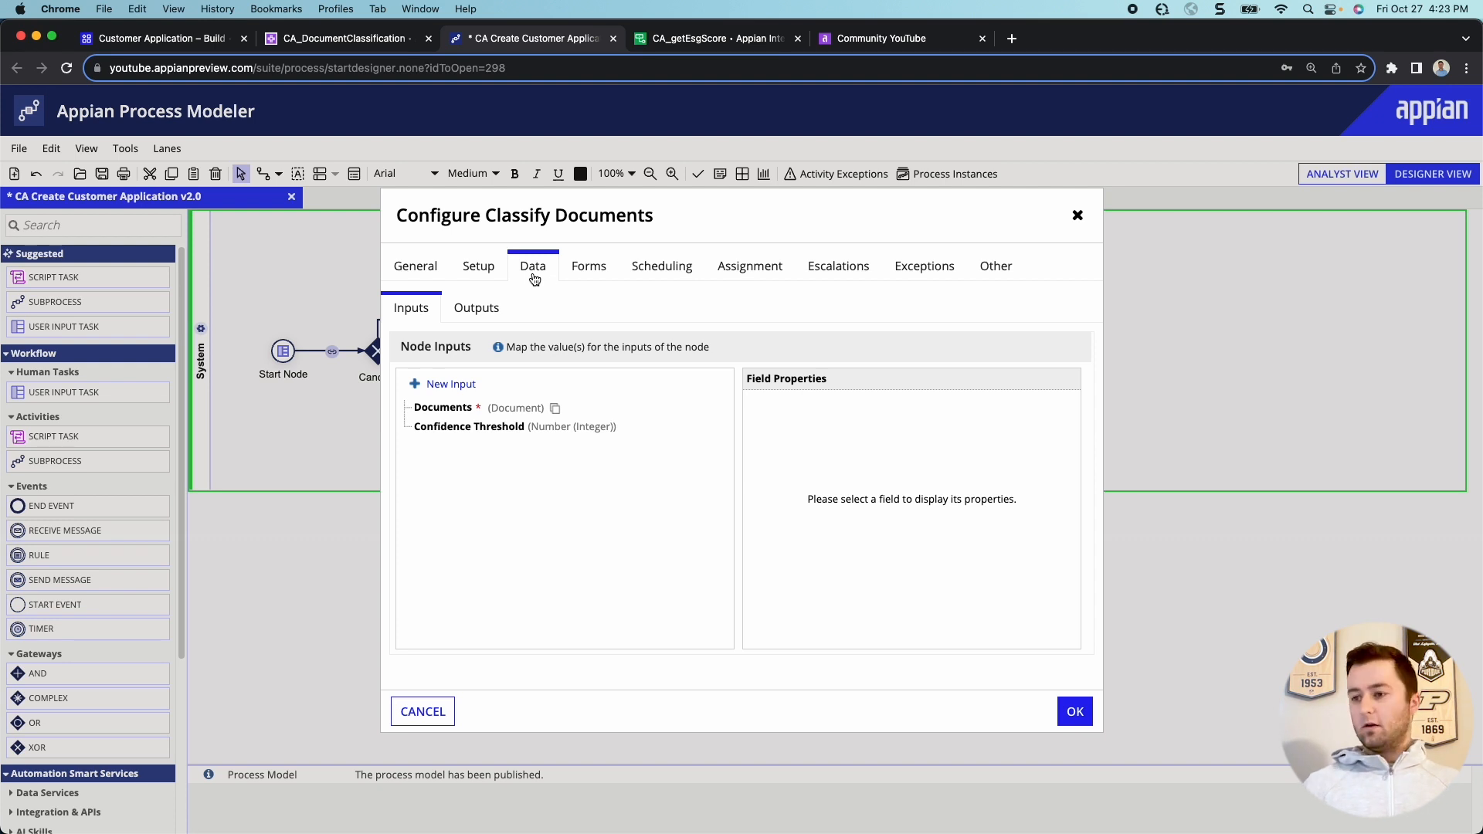
{"action": "left_click", "coordinate": [451, 408]}
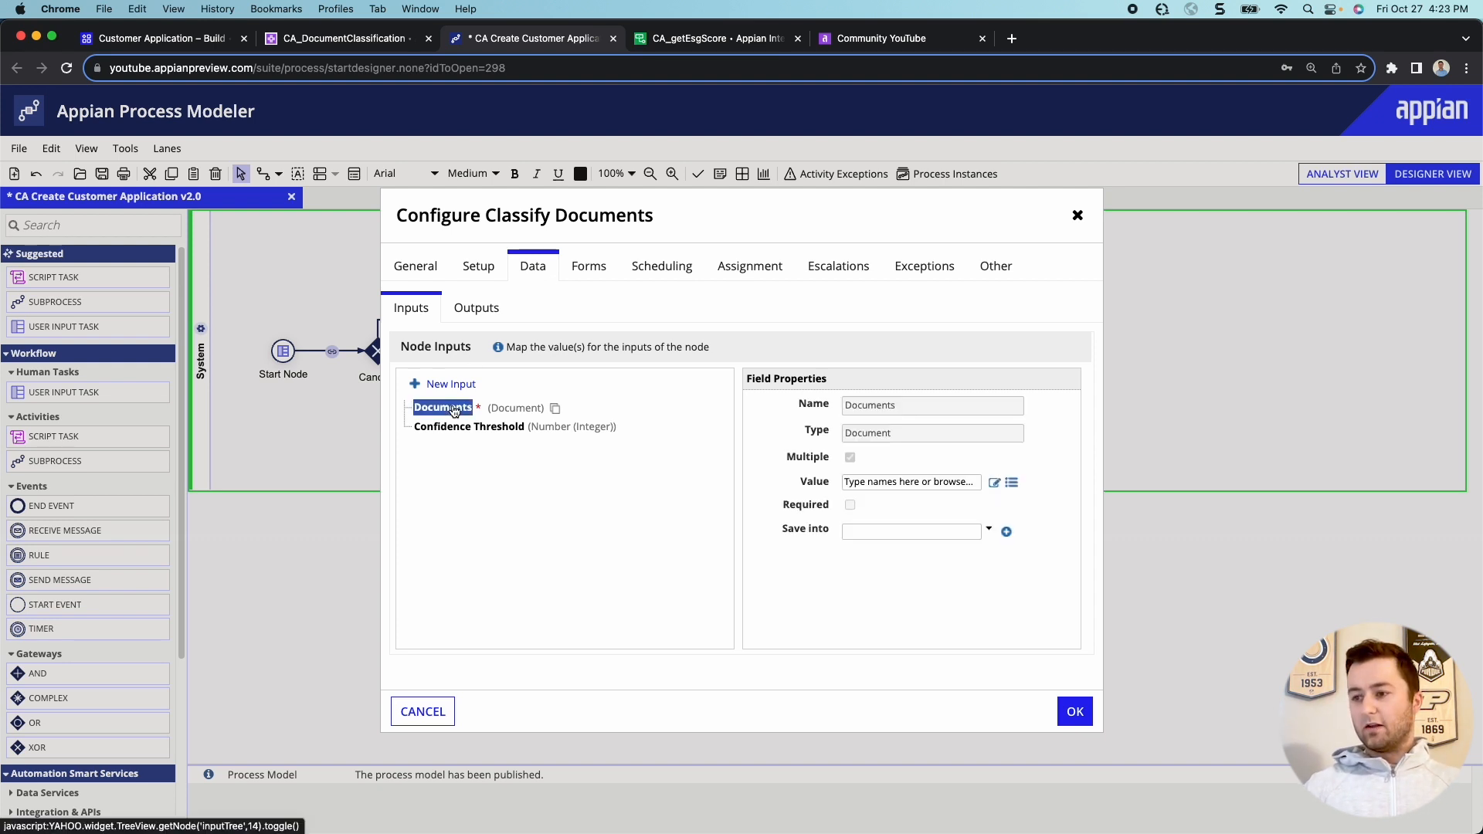
{"action": "left_click", "coordinate": [994, 481]}
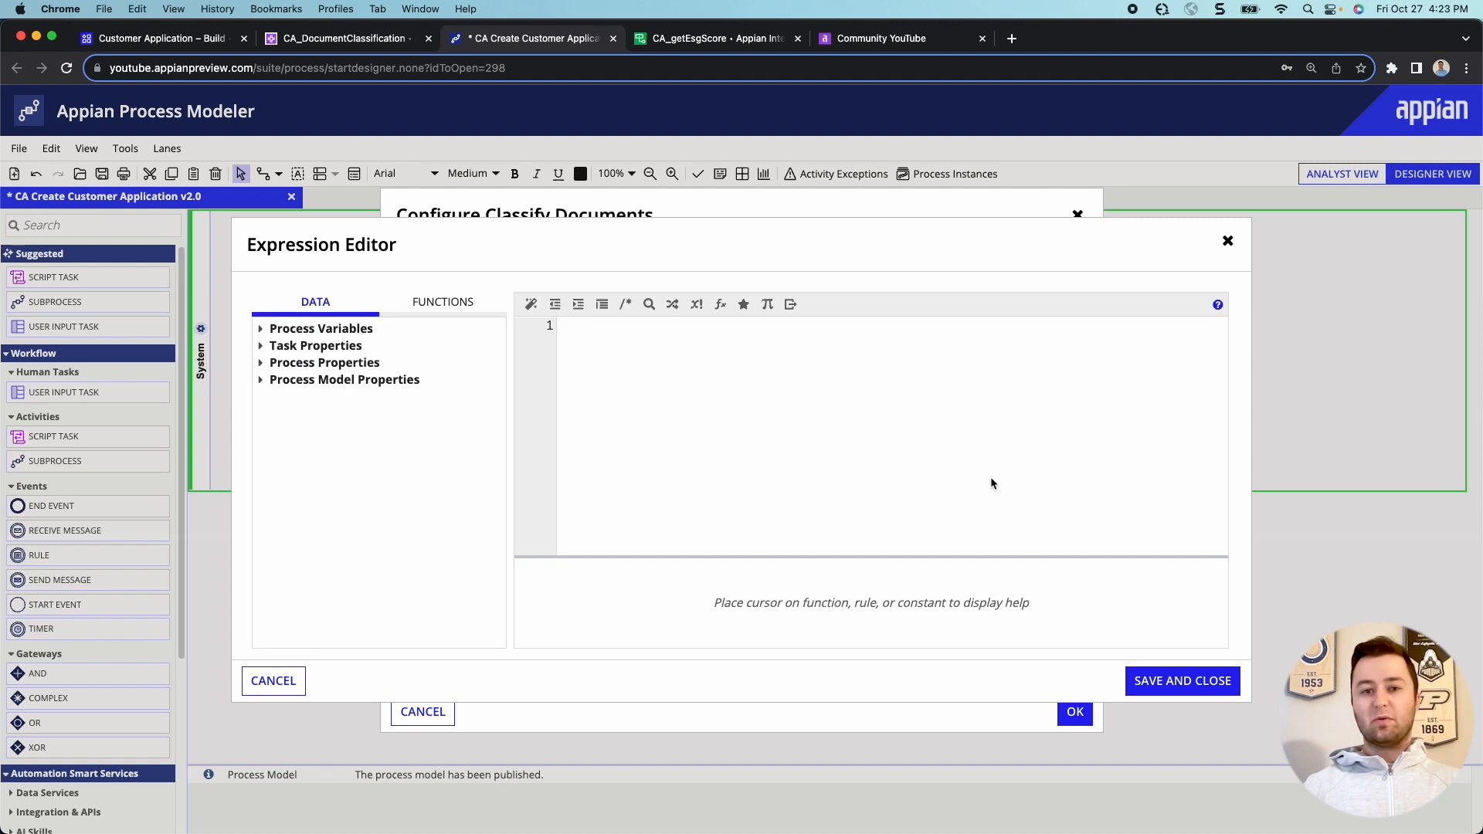
{"action": "left_click", "coordinate": [743, 373]}
{"action": "type", "text": "pv!"}
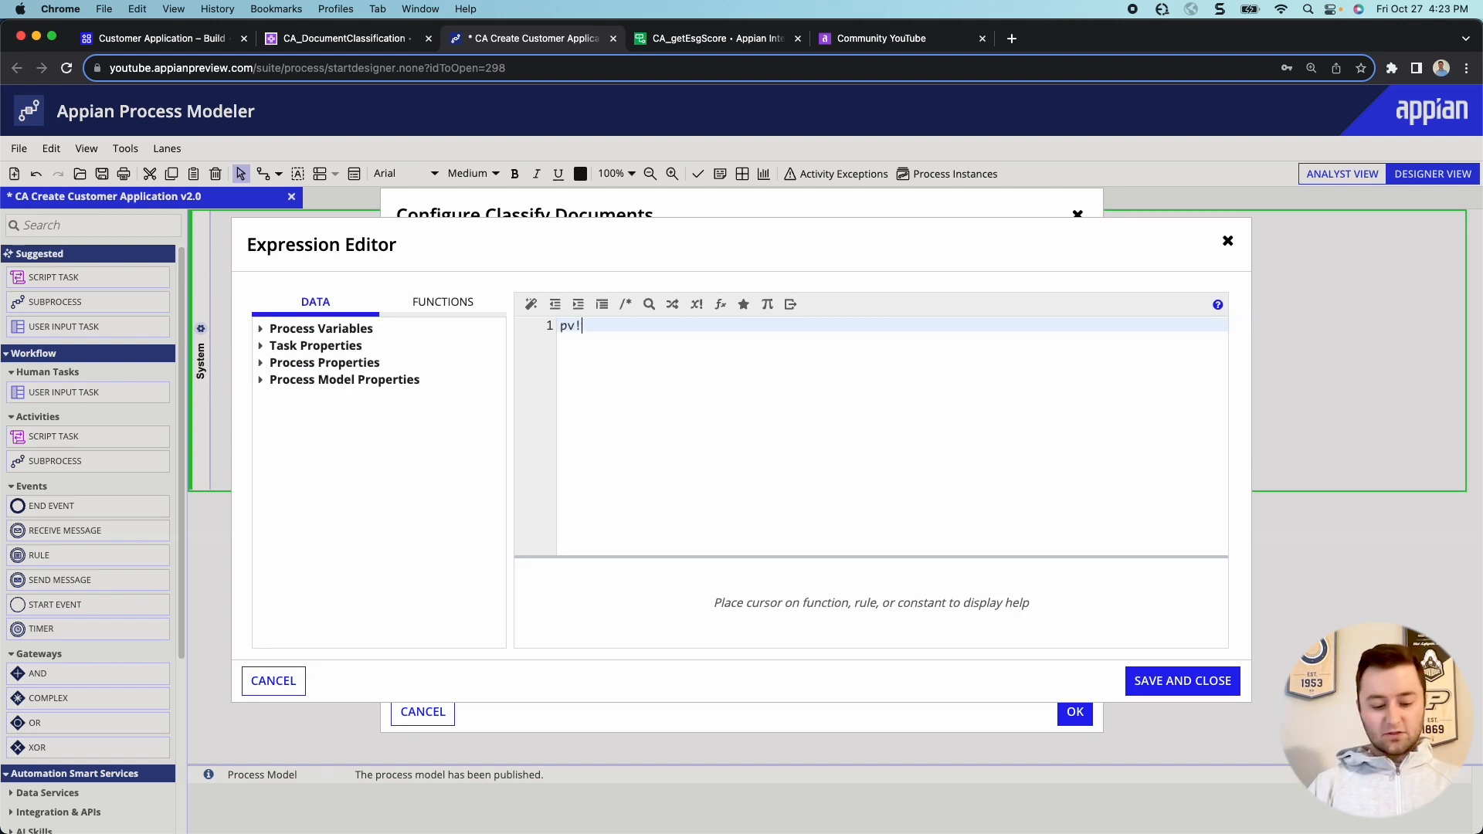
{"action": "key", "text": "Down"}
{"action": "key", "text": "Return"}
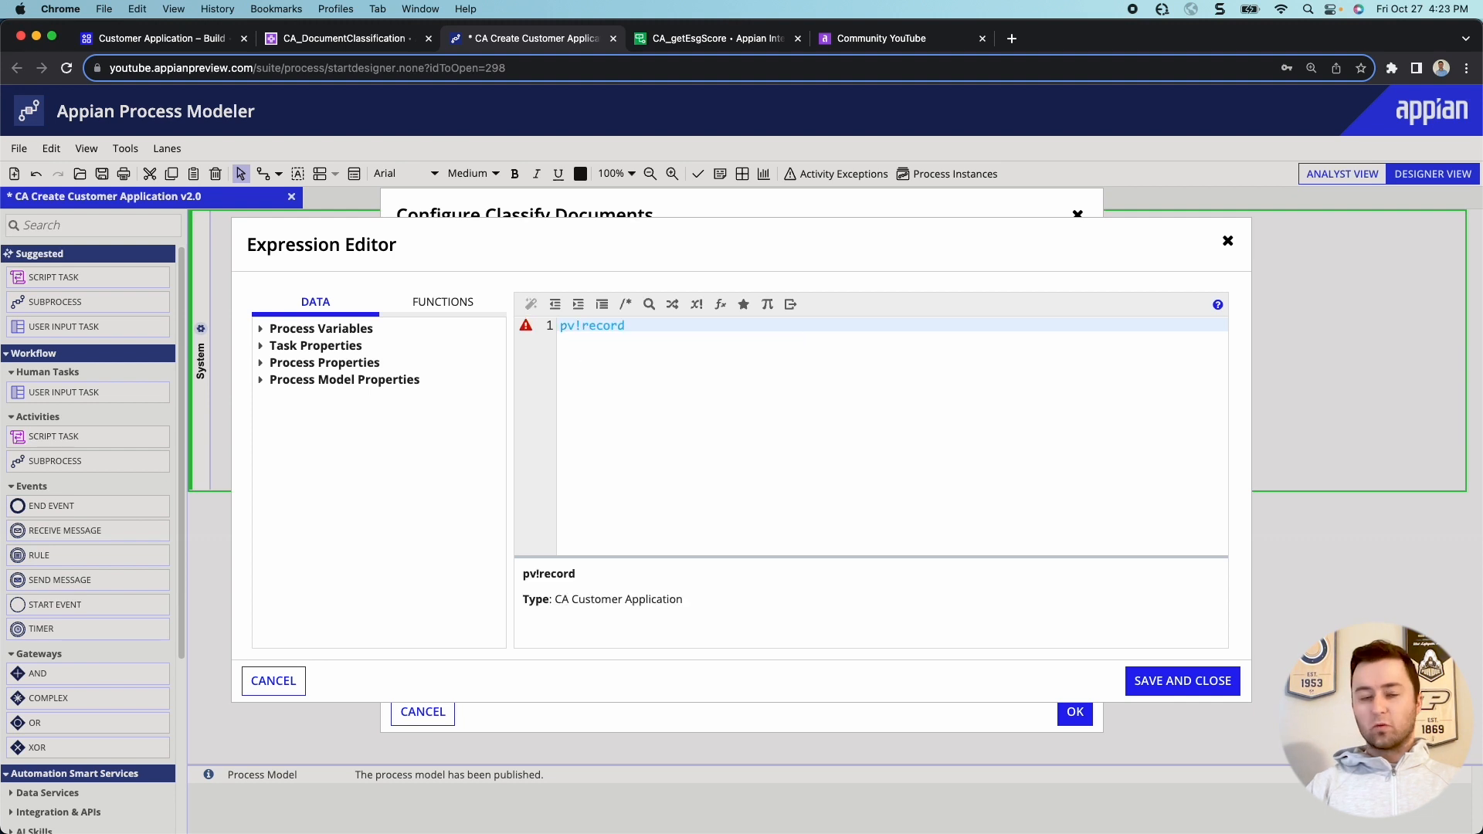
{"action": "type", "text": "["}
{"action": "key", "text": "Down"}
{"action": "key", "text": "Right"}
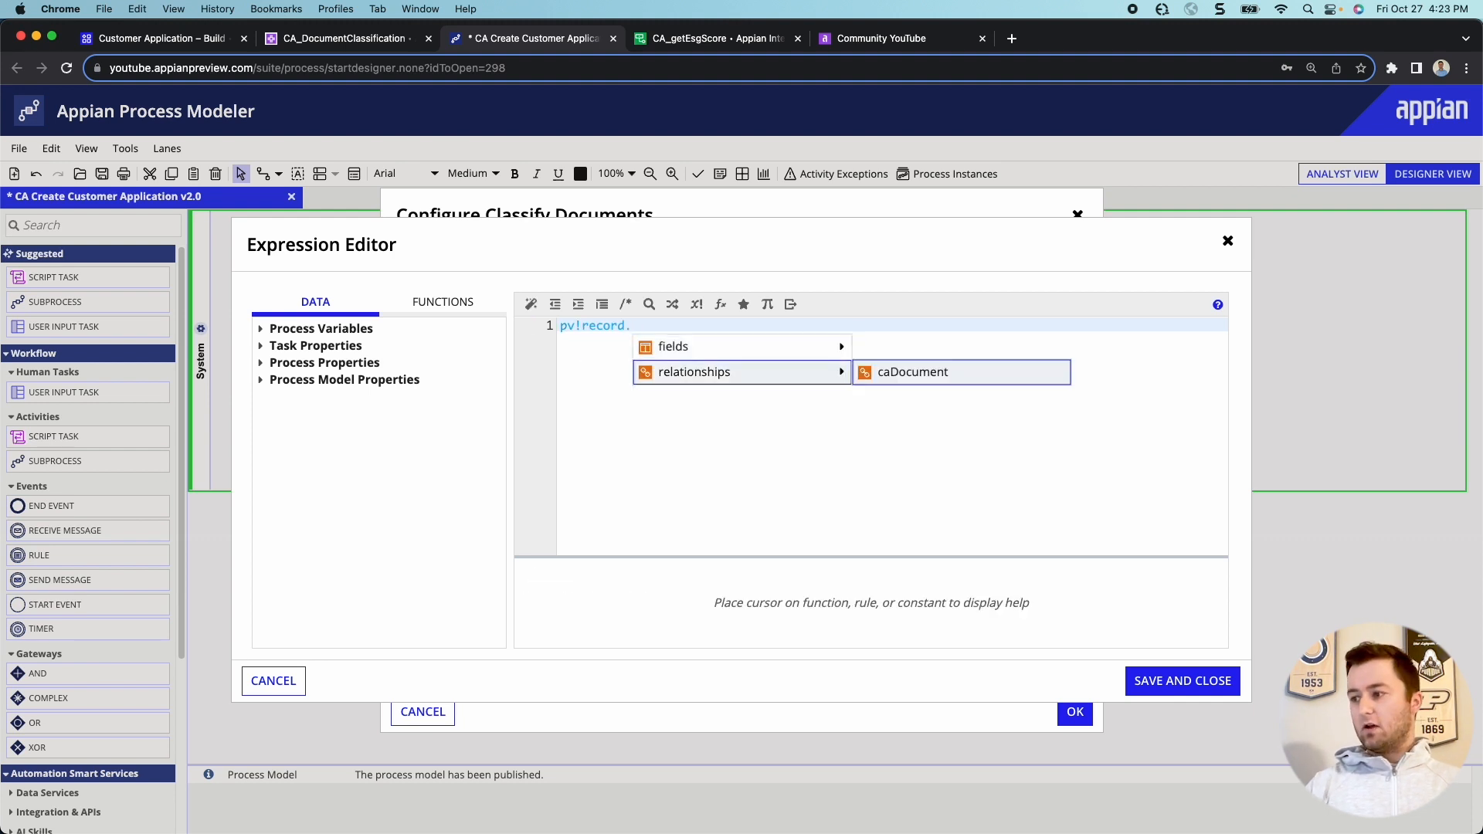
{"action": "key", "text": "Return"}
{"action": "type", "text": "."}
{"action": "key", "text": "Right"}
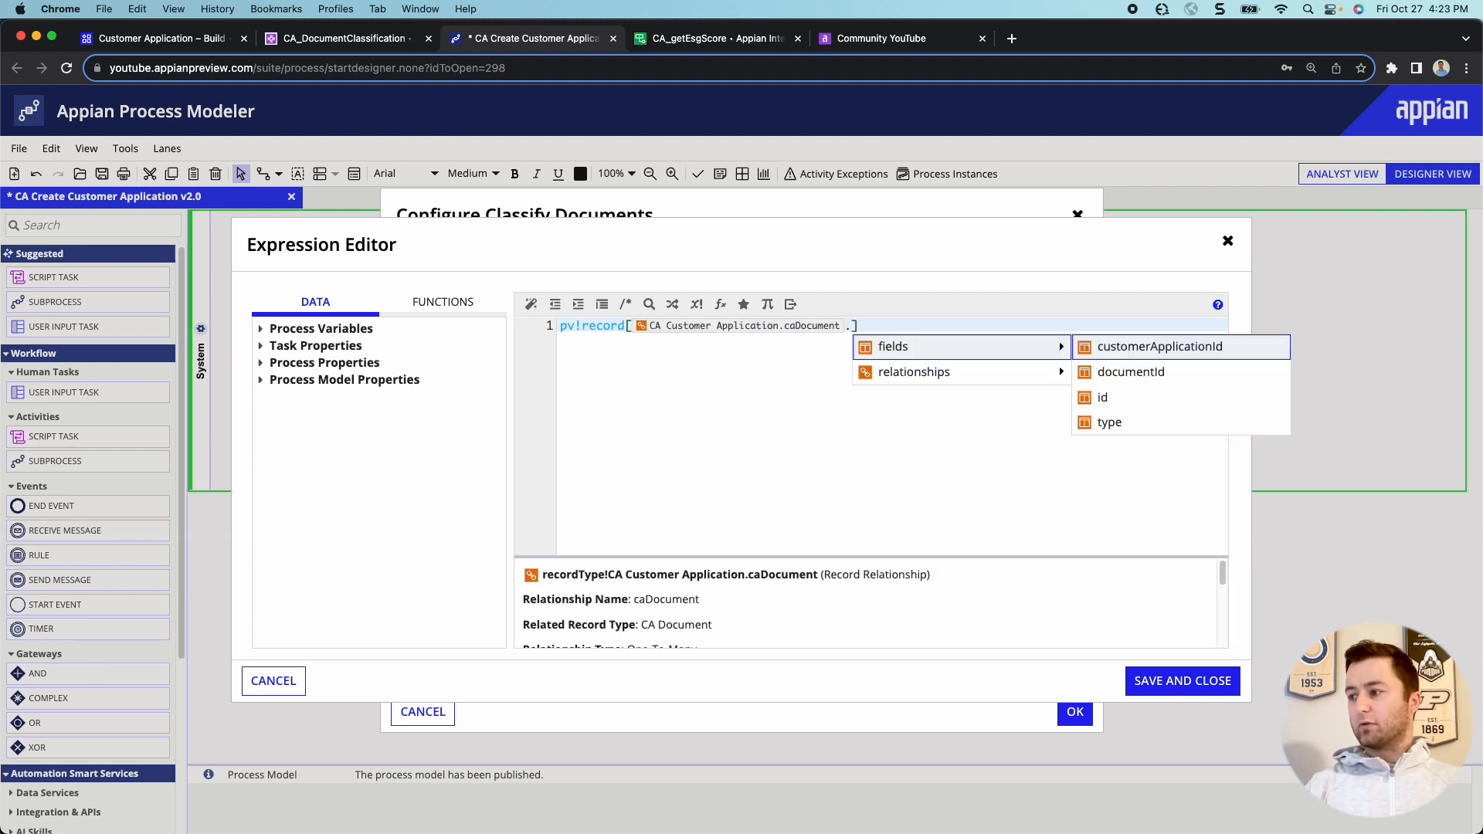
{"action": "key", "text": "Down"}
{"action": "key", "text": "Return"}
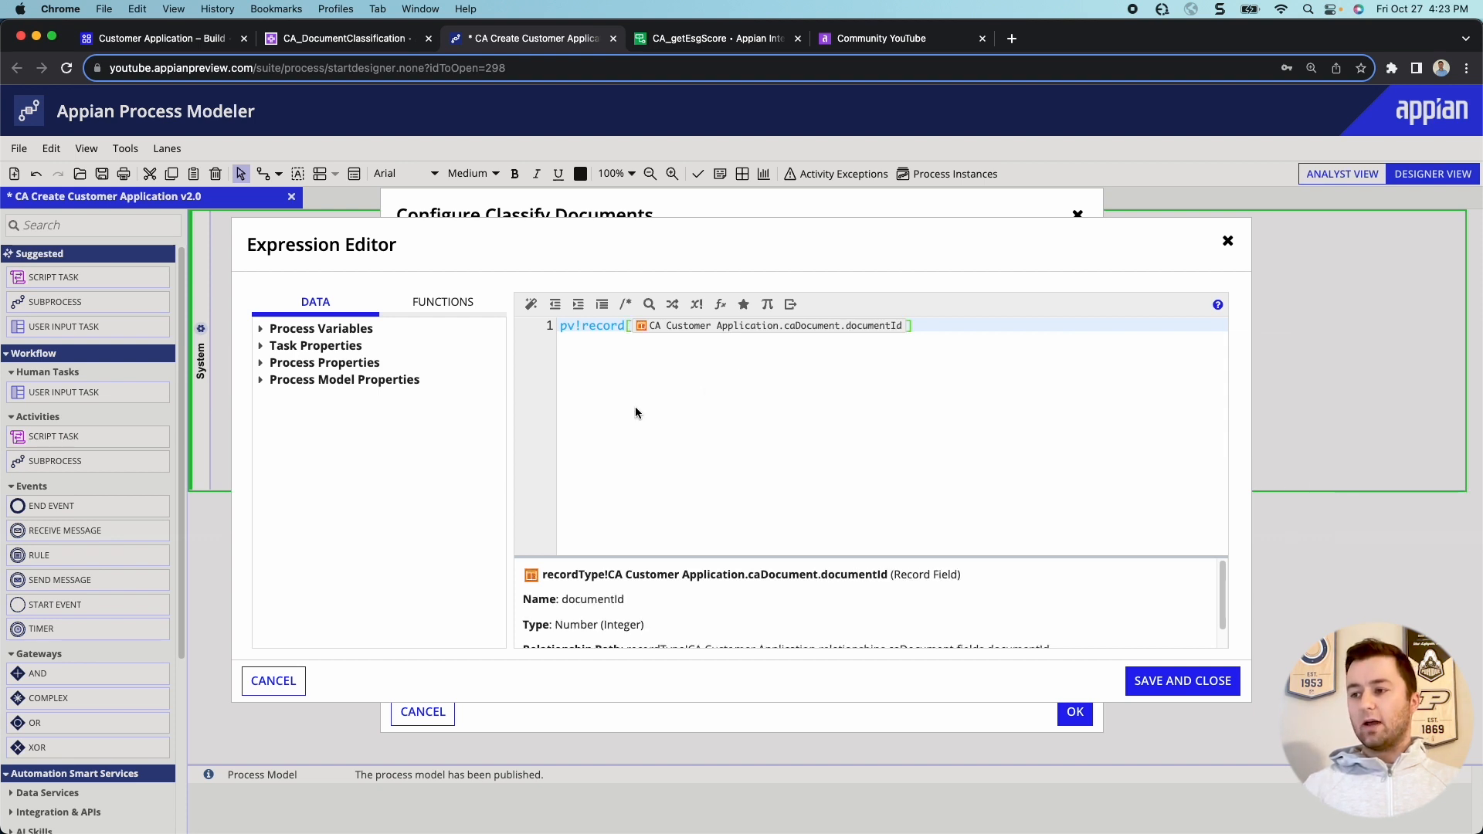
Wrap the Documents input's record expression in todocument() and save the expression.
{"action": "left_click_drag", "start_coordinate": [921, 343], "coordinate": [549, 329]}
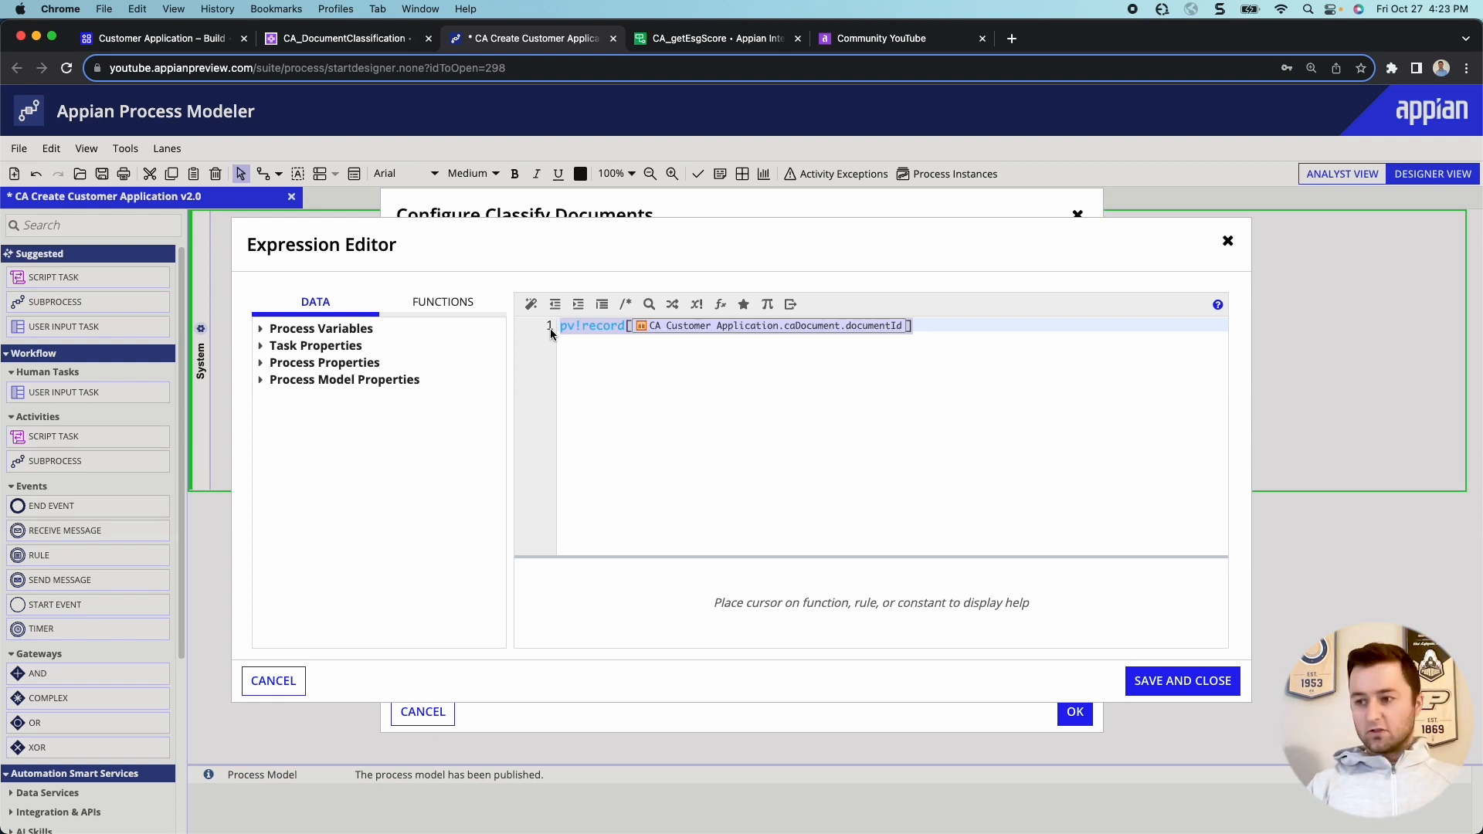
{"action": "type", "text": "toducm"}
{"action": "key", "text": "BackSpace"}
{"action": "key", "text": "BackSpace"}
{"action": "key", "text": "BackSpace"}
{"action": "type", "text": "ocum"}
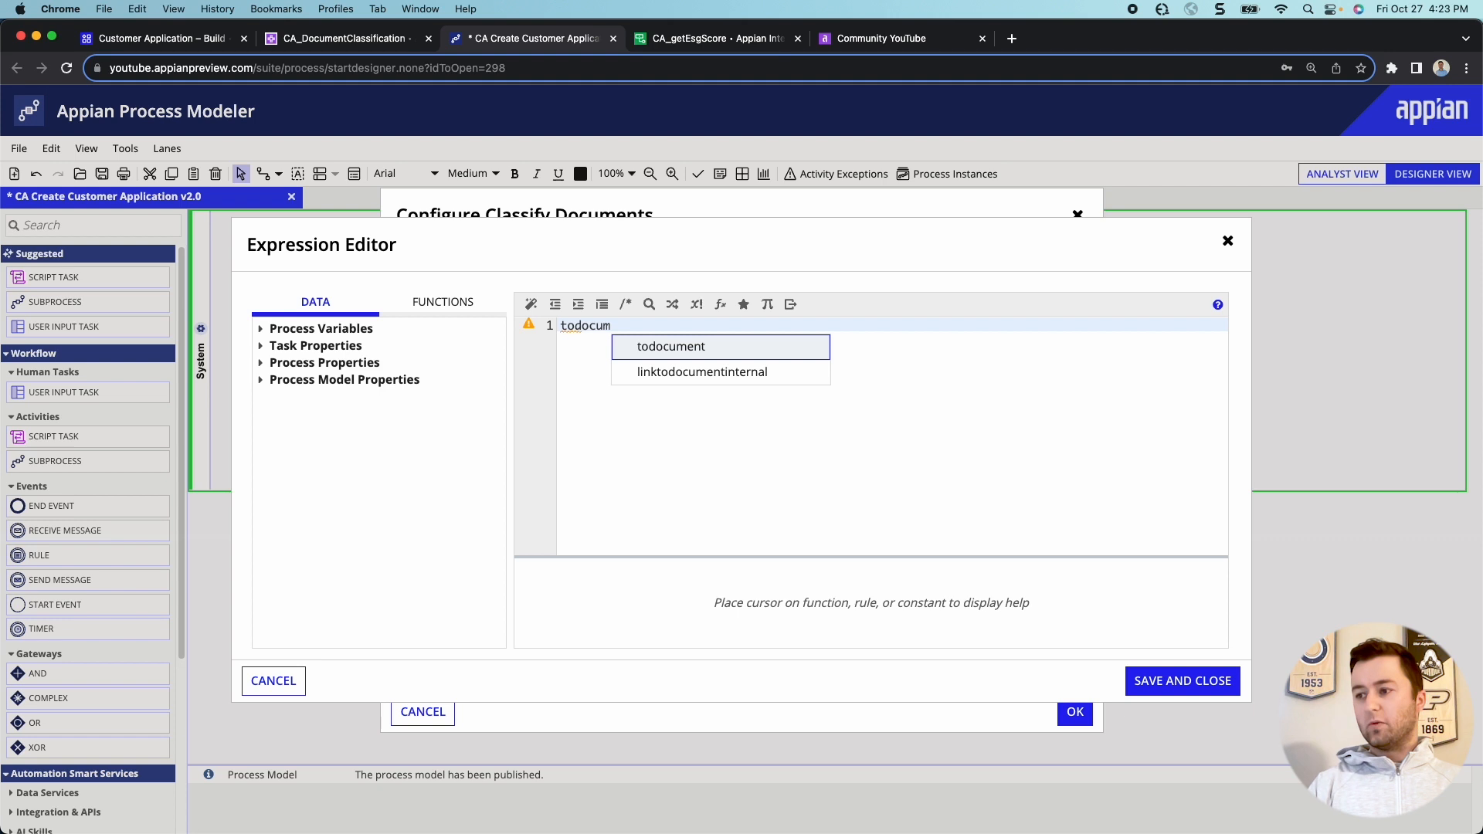
{"action": "key", "text": "Return"}
{"action": "type", "text": "pv!record[ CA Customer Application.caDocument.documentId ]"}
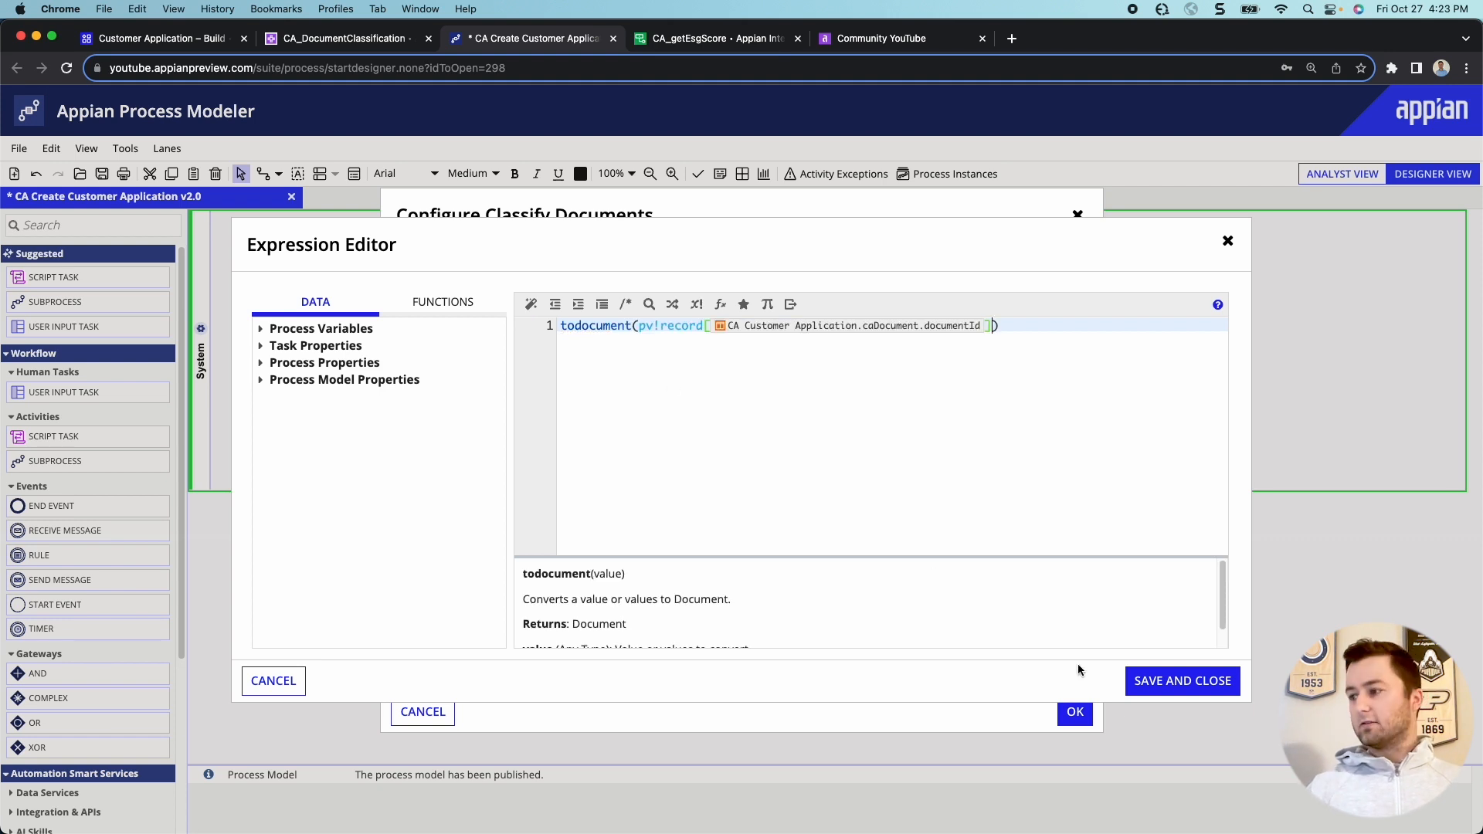
{"action": "left_click", "coordinate": [1178, 681]}
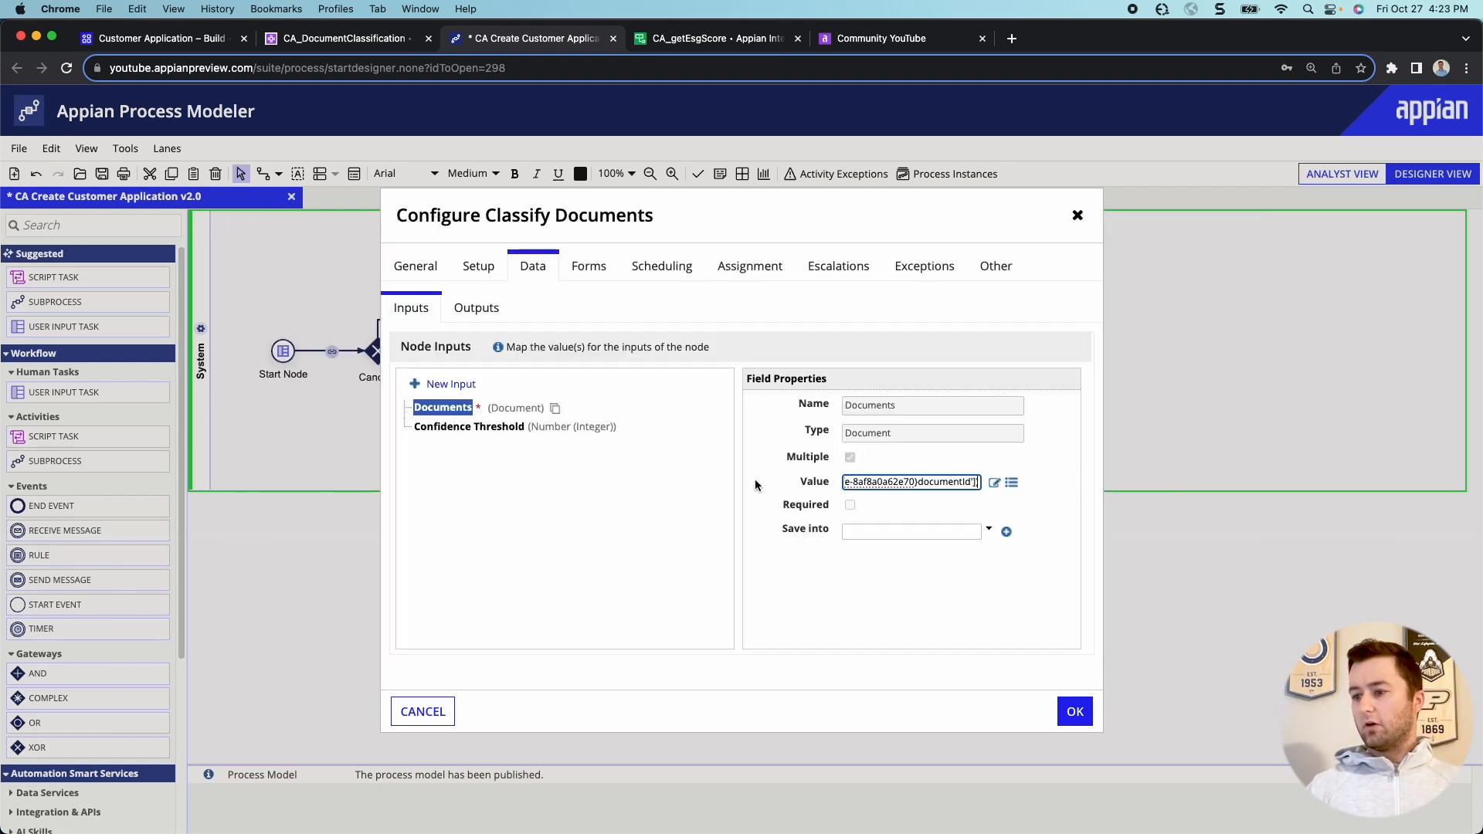
Store the Classify Documents outputs AboveThreshold and BelowThreshold in new process variables of the same names and confirm the node configuration.
{"action": "left_click", "coordinate": [481, 315]}
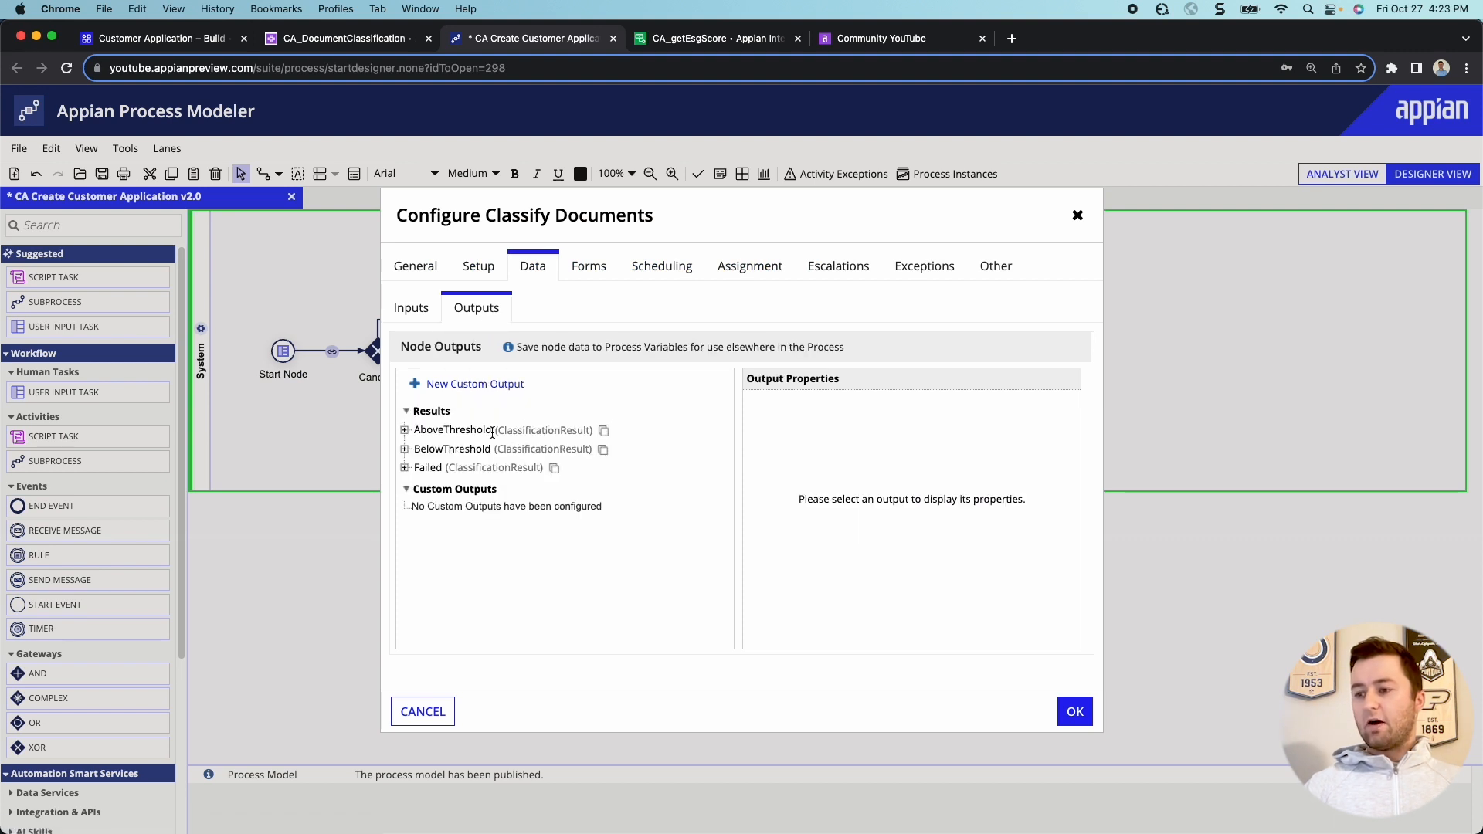
{"action": "left_click", "coordinate": [483, 430]}
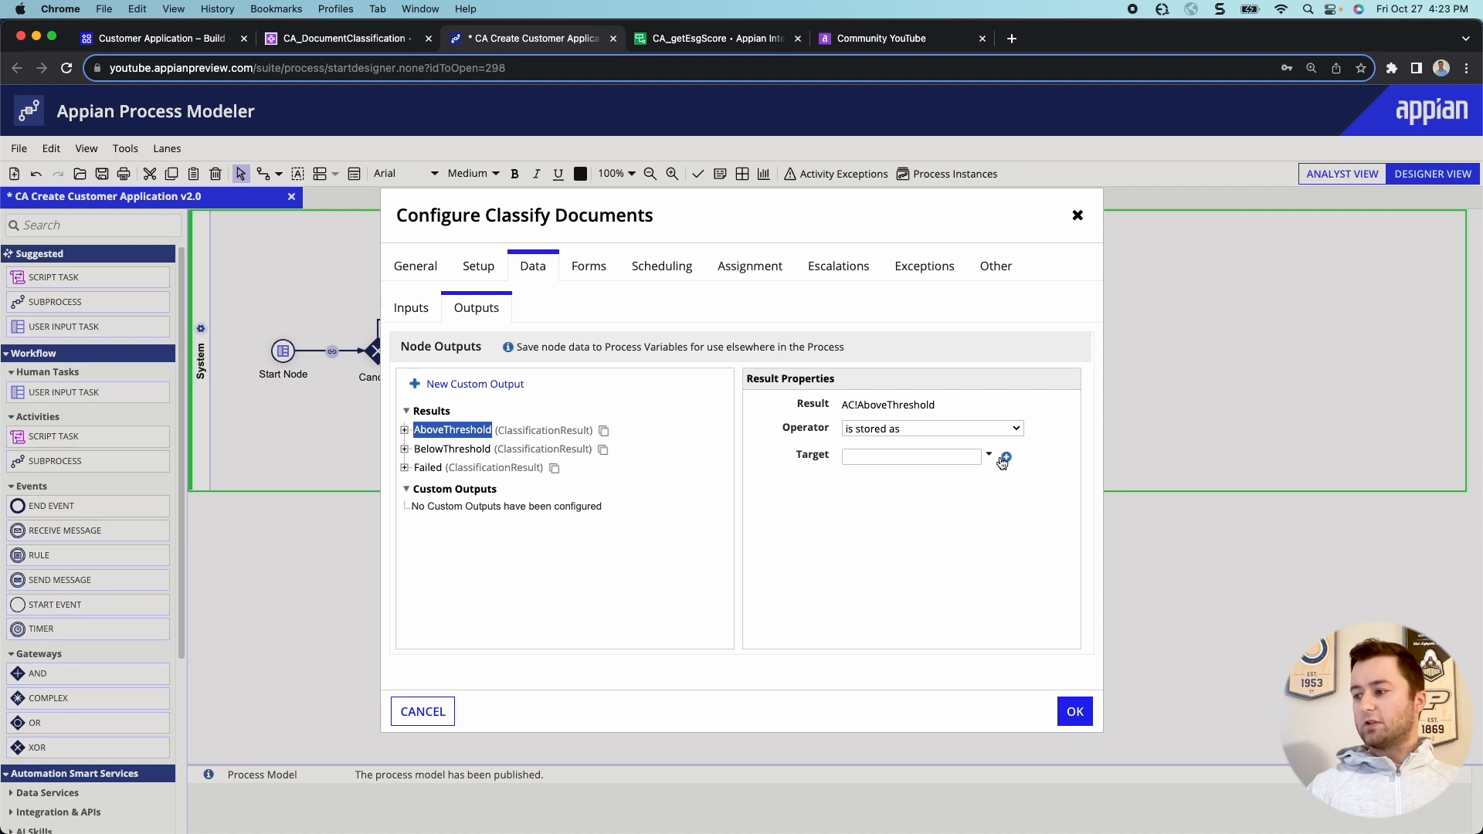
{"action": "left_click", "coordinate": [1006, 457]}
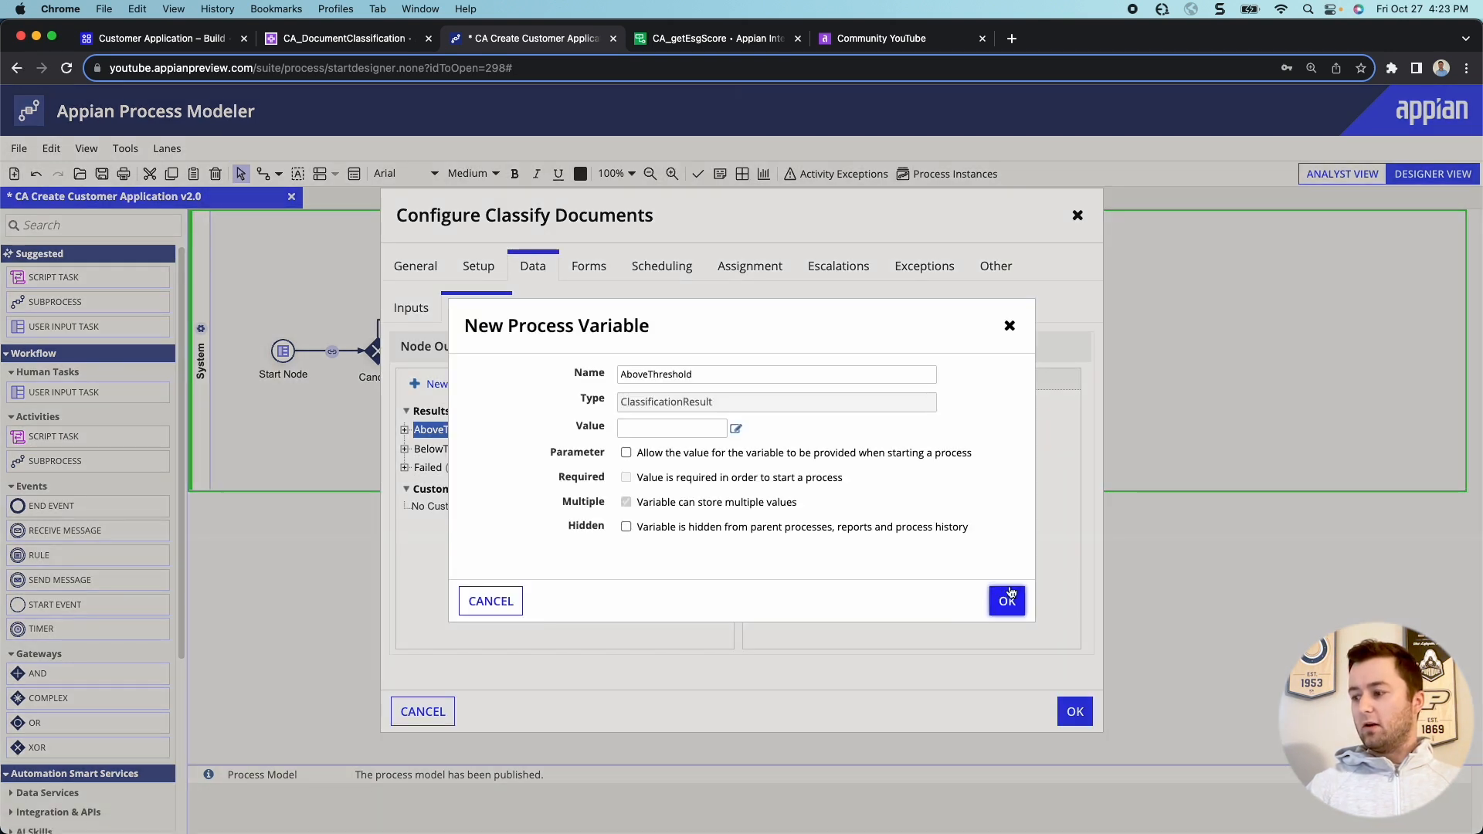
{"action": "left_click", "coordinate": [1006, 601]}
{"action": "left_click", "coordinate": [440, 454]}
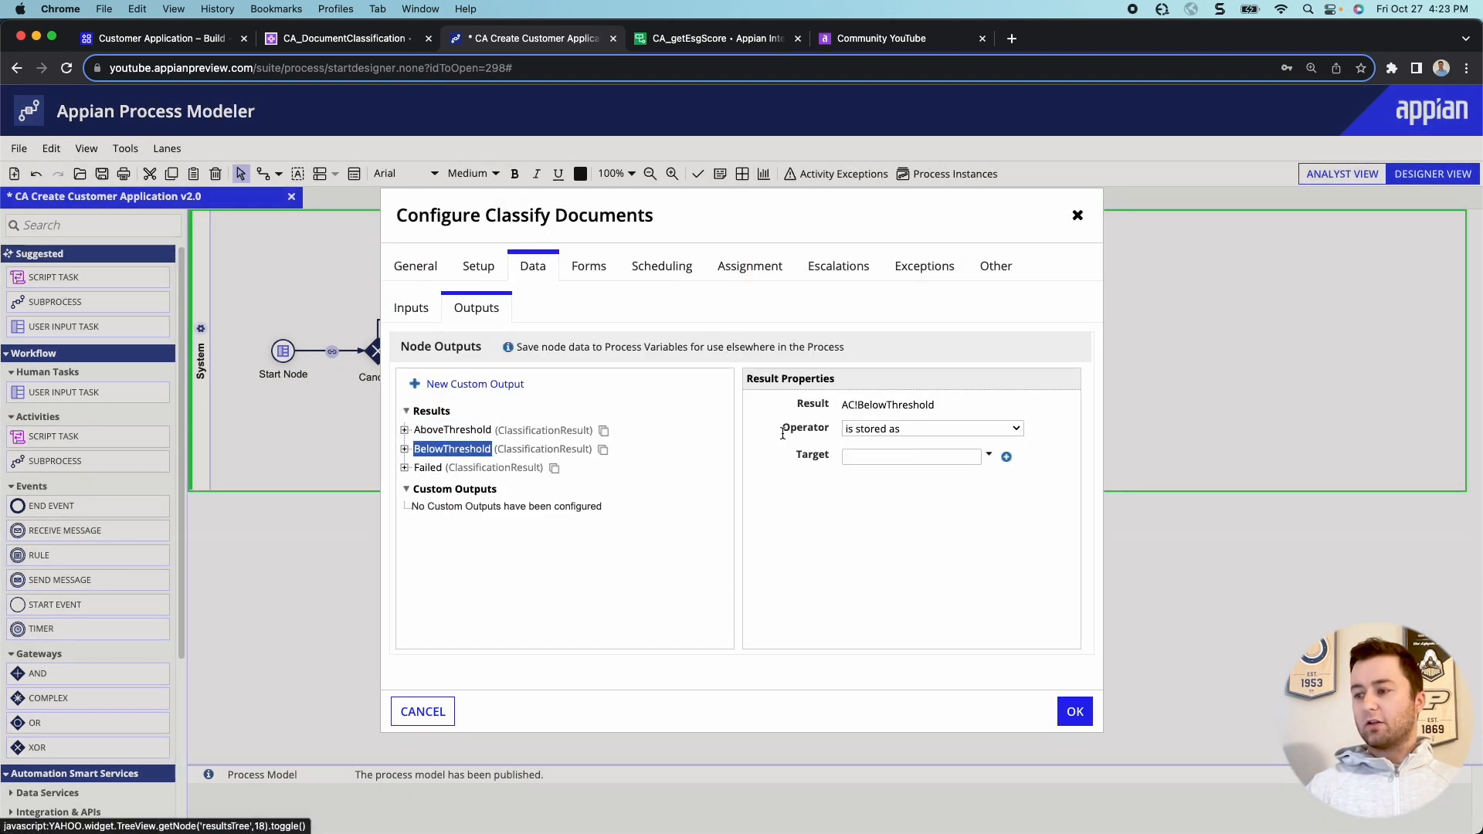
{"action": "left_click", "coordinate": [1007, 458]}
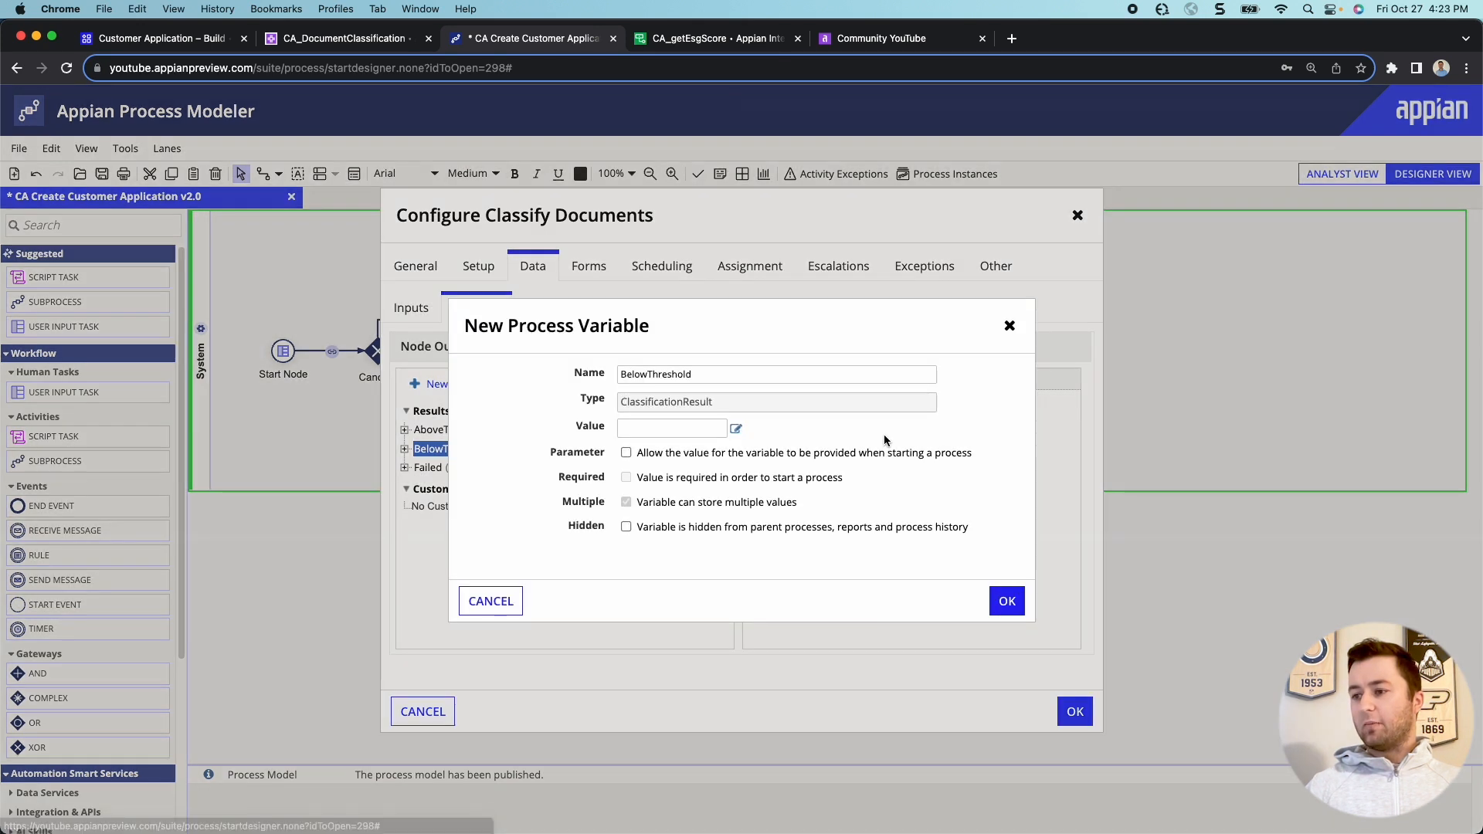
{"action": "left_click", "coordinate": [1007, 604]}
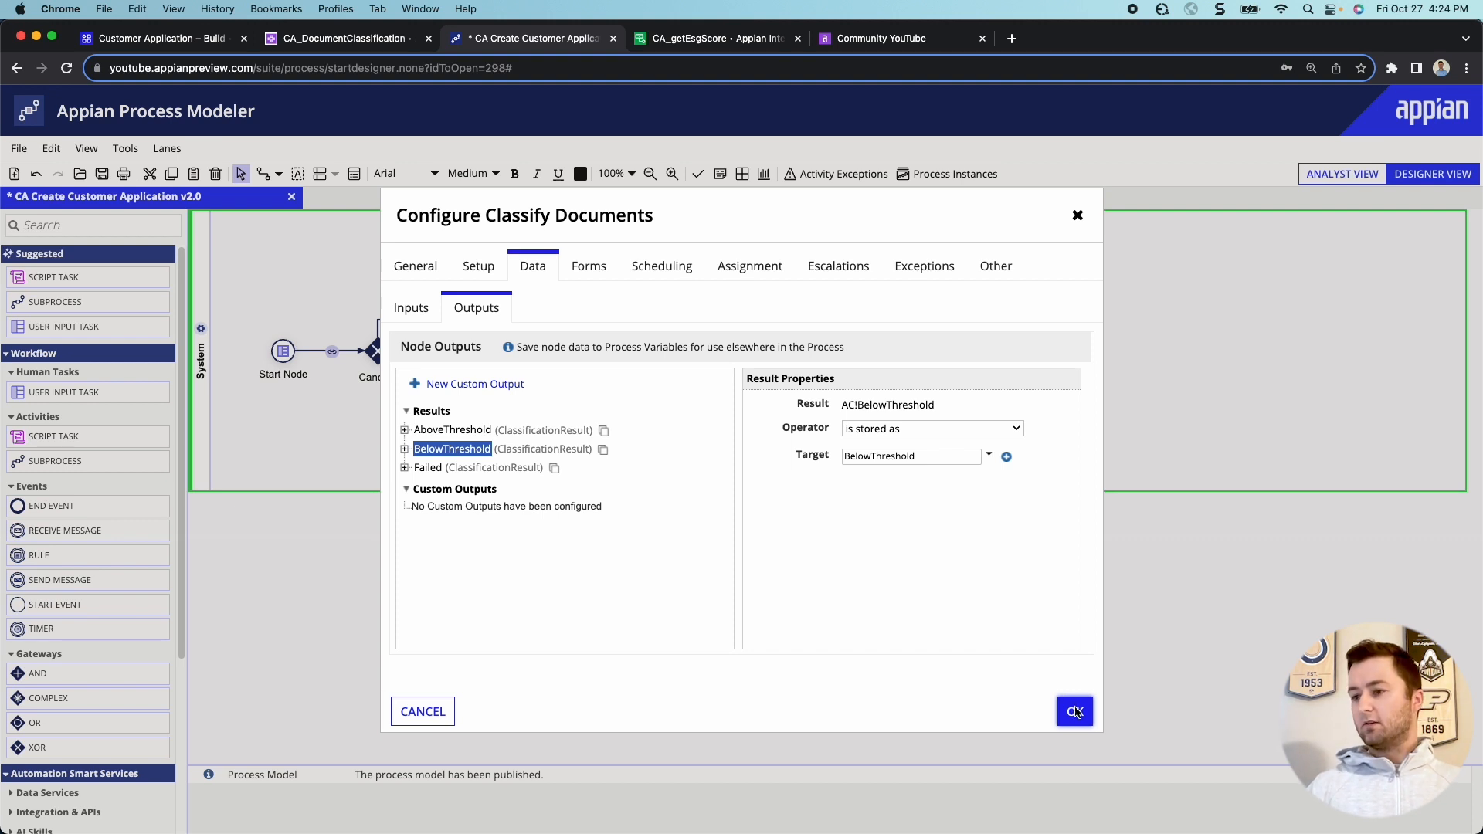
{"action": "left_click", "coordinate": [1075, 711]}
Shift the Write Records node and the End Node further right to make room after Classify Documents.
{"action": "left_click_drag", "start_coordinate": [788, 402], "coordinate": [998, 291]}
{"action": "key", "text": "Right"}
{"action": "key", "text": "Right"}
{"action": "key", "text": "Right"}
{"action": "key", "text": "Right"}
{"action": "key", "text": "Right"}
{"action": "key", "text": "Right"}
{"action": "key", "text": "Right"}
{"action": "key", "text": "Right"}
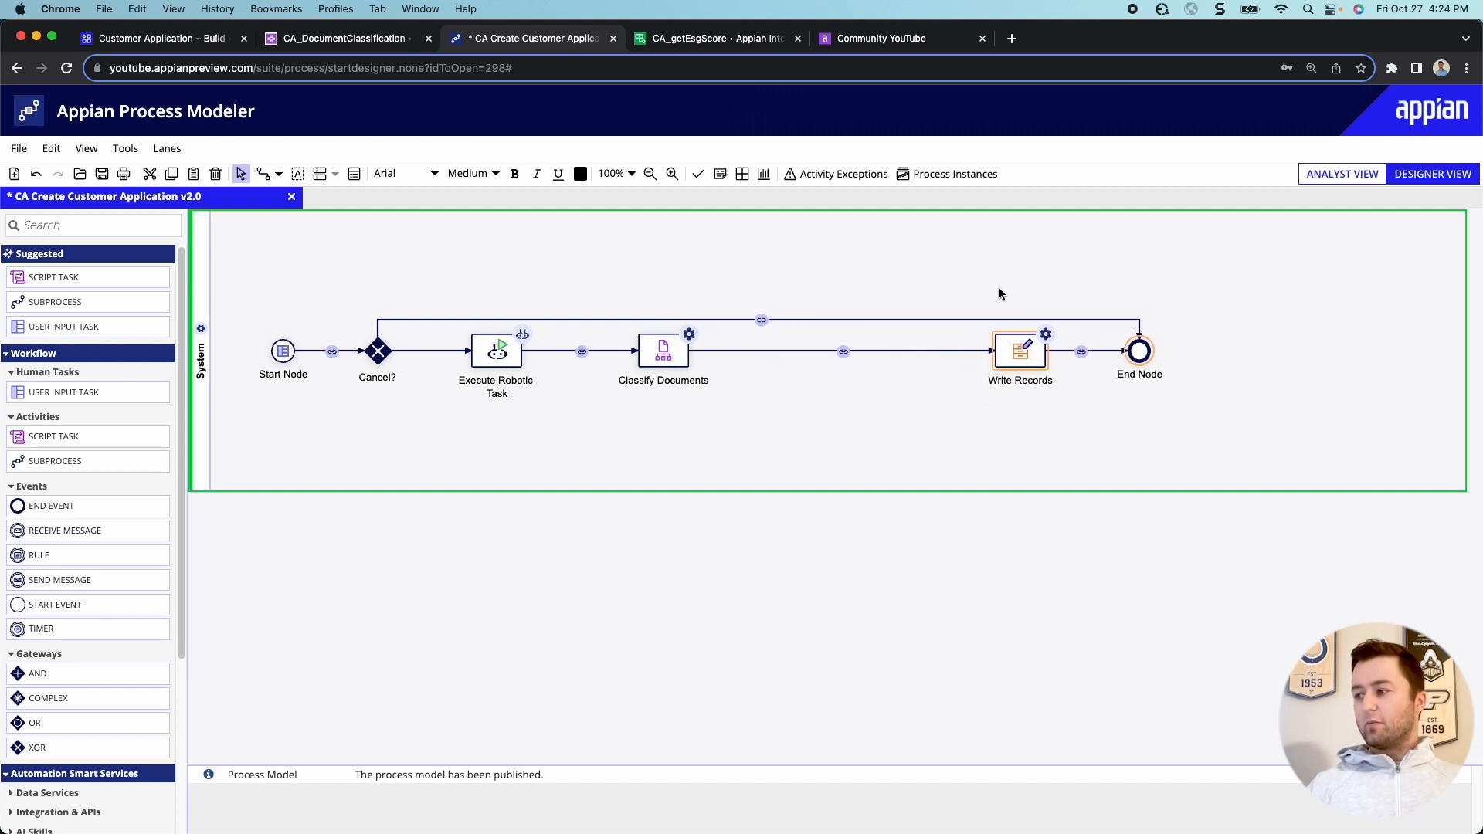
{"action": "left_click", "coordinate": [718, 420]}
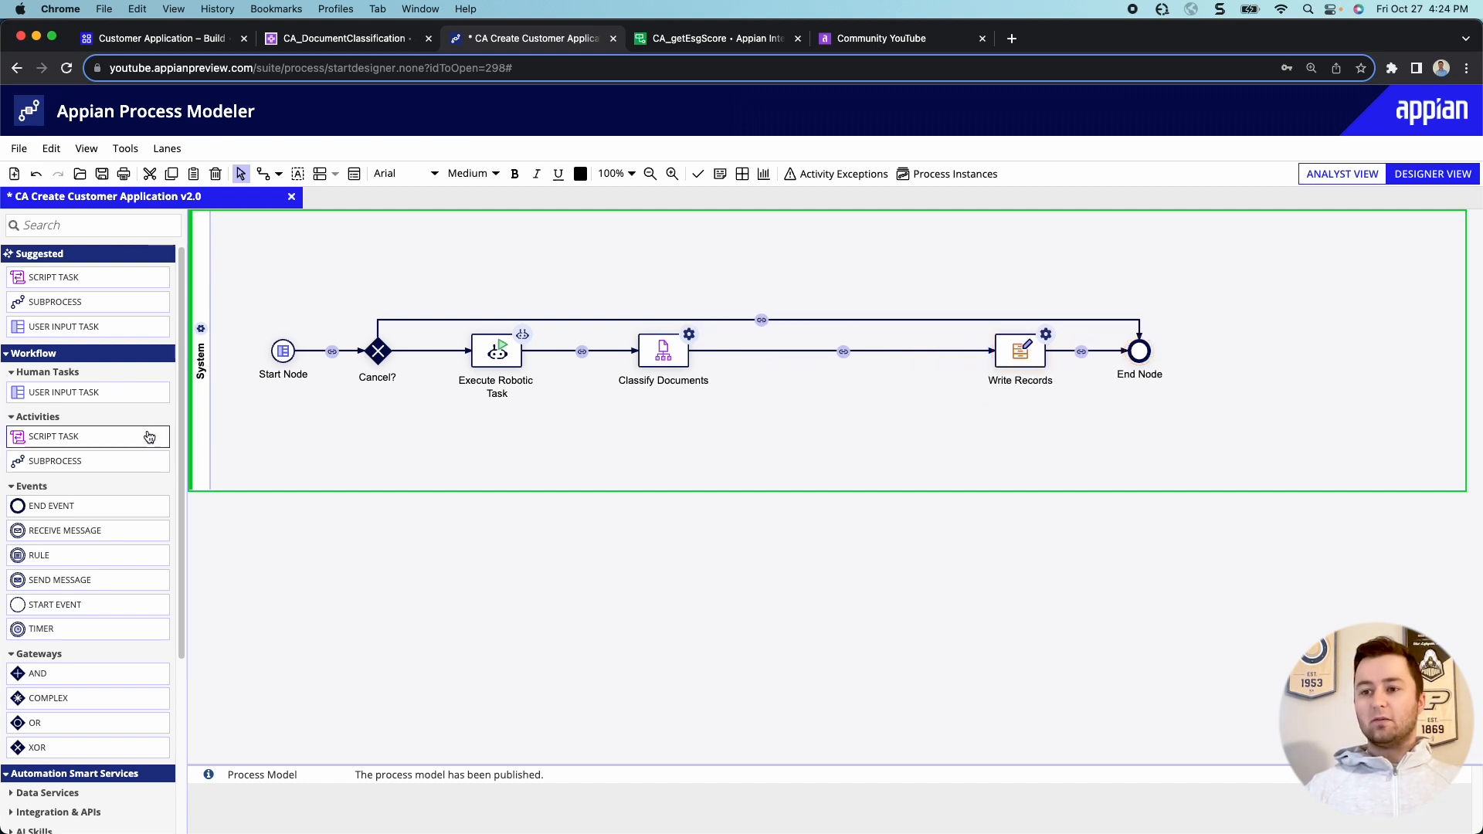
Insert a Script Task between Classify Documents and Write Records, keeping its default label.
{"action": "left_click_drag", "start_coordinate": [151, 437], "coordinate": [822, 366]}
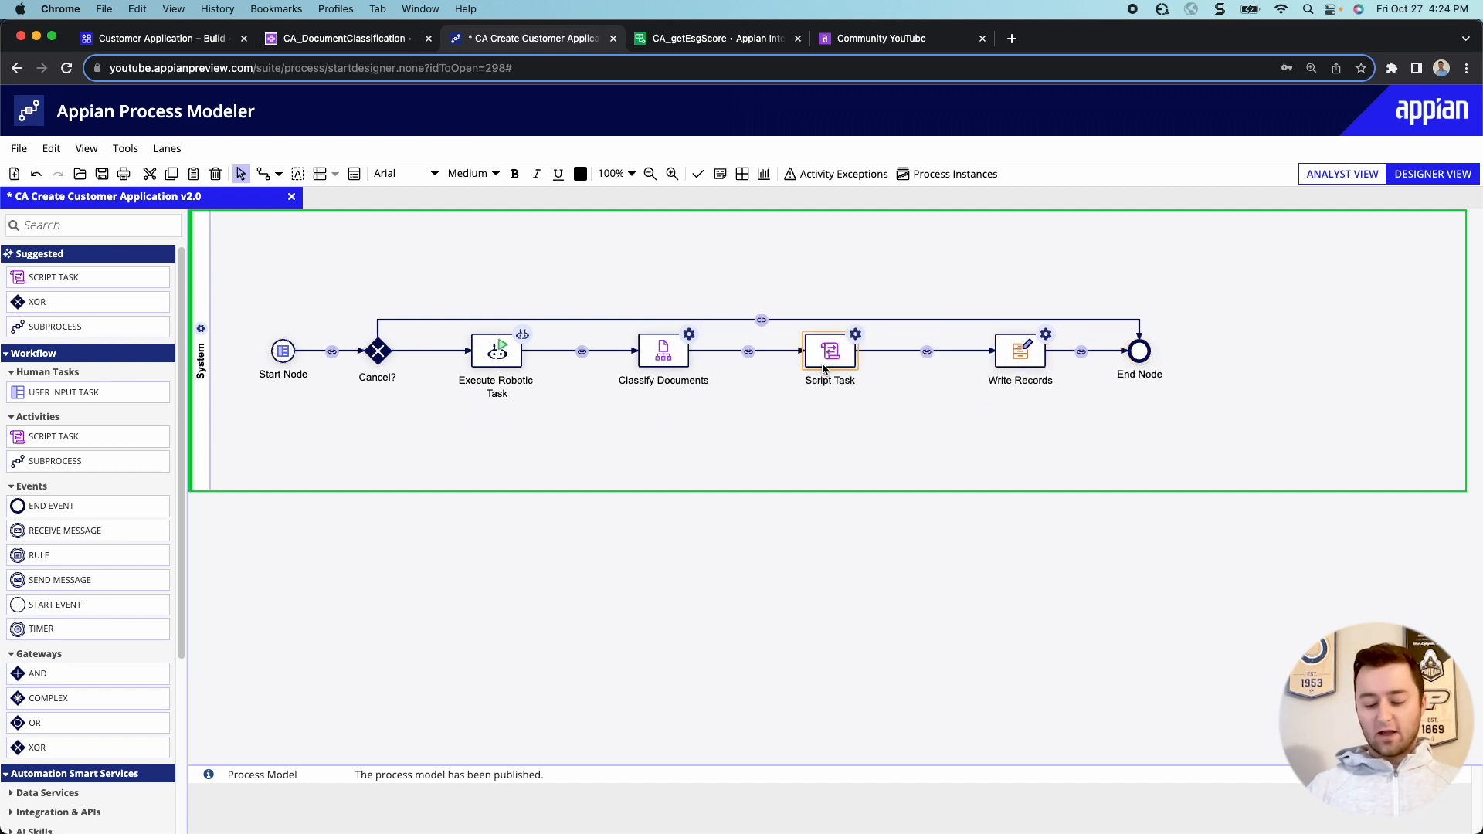
{"action": "double_click", "coordinate": [856, 380]}
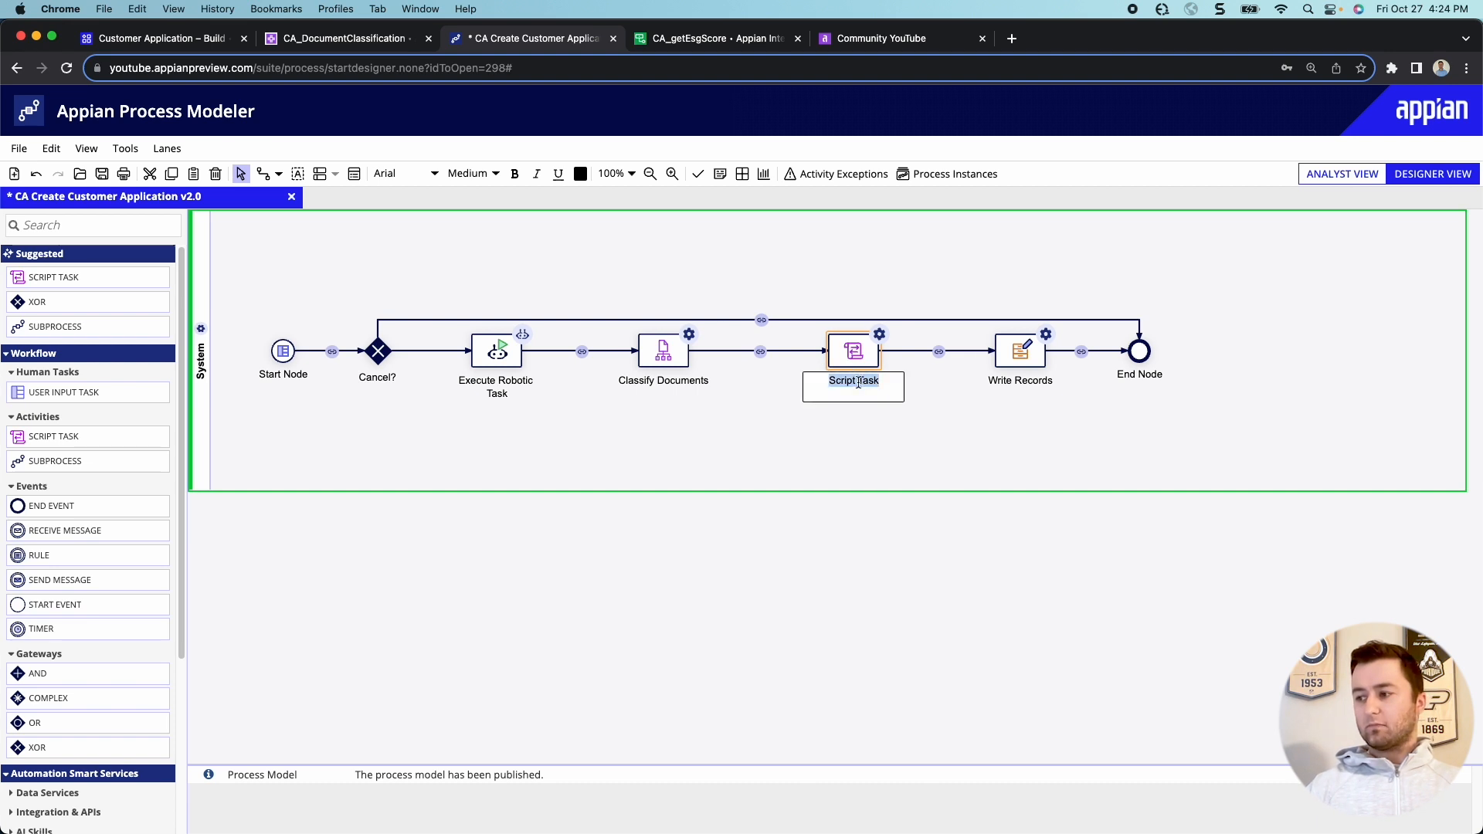
{"action": "left_click", "coordinate": [800, 467]}
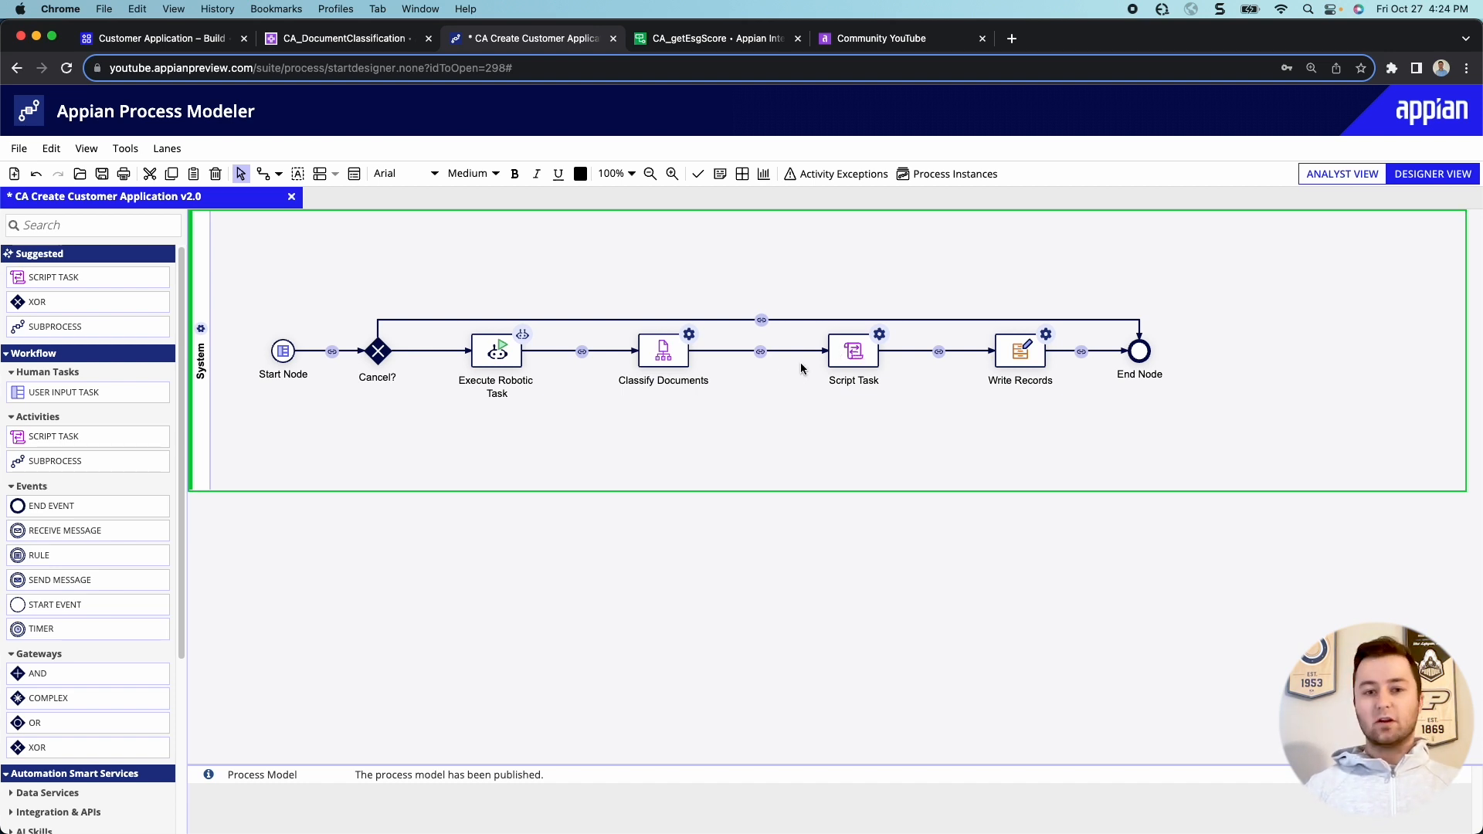
Open the Script Task's configuration and add a new custom output to its data.
{"action": "double_click", "coordinate": [851, 353]}
{"action": "left_click", "coordinate": [479, 268]}
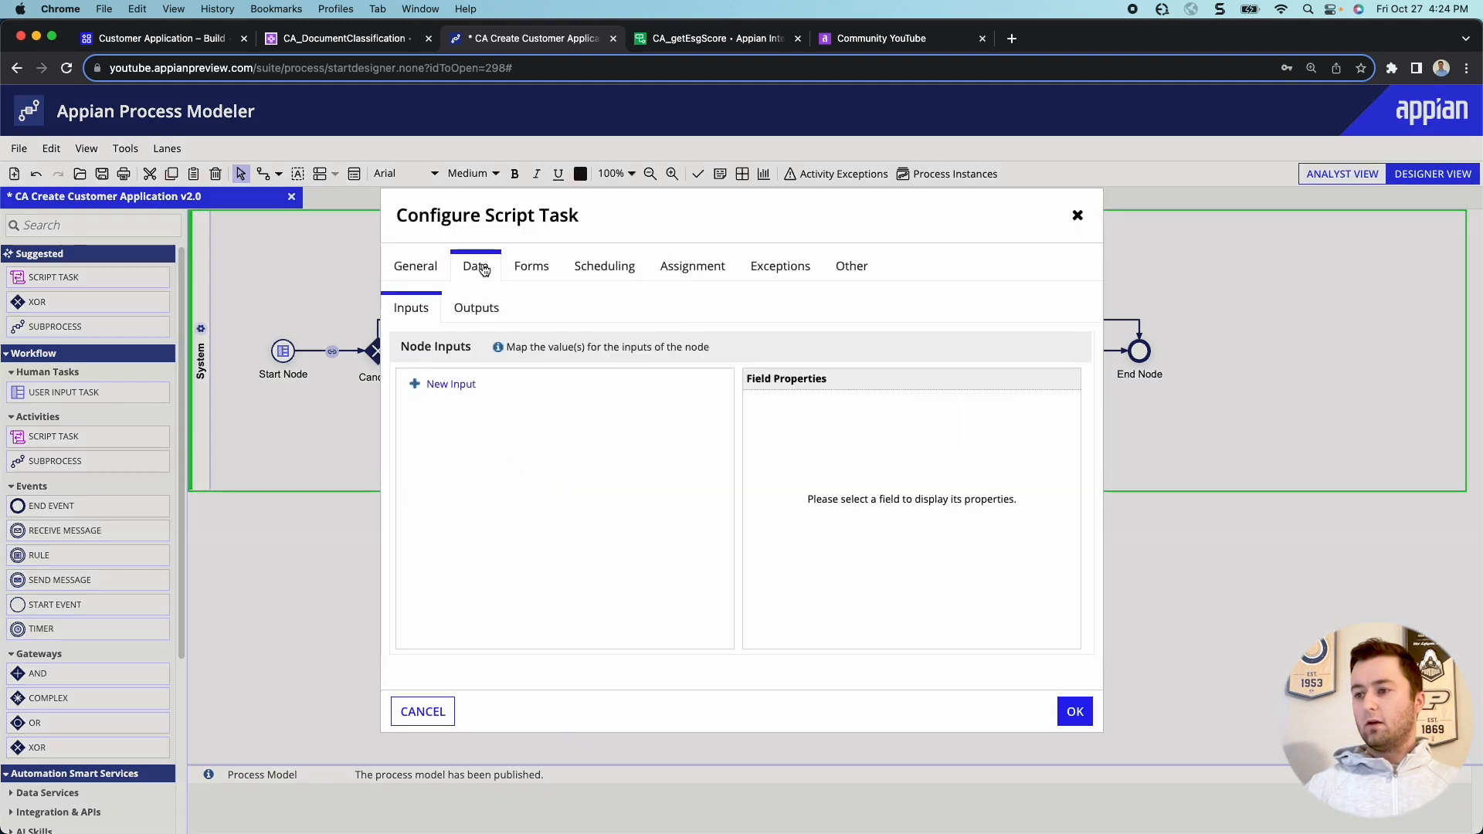
{"action": "left_click", "coordinate": [482, 318]}
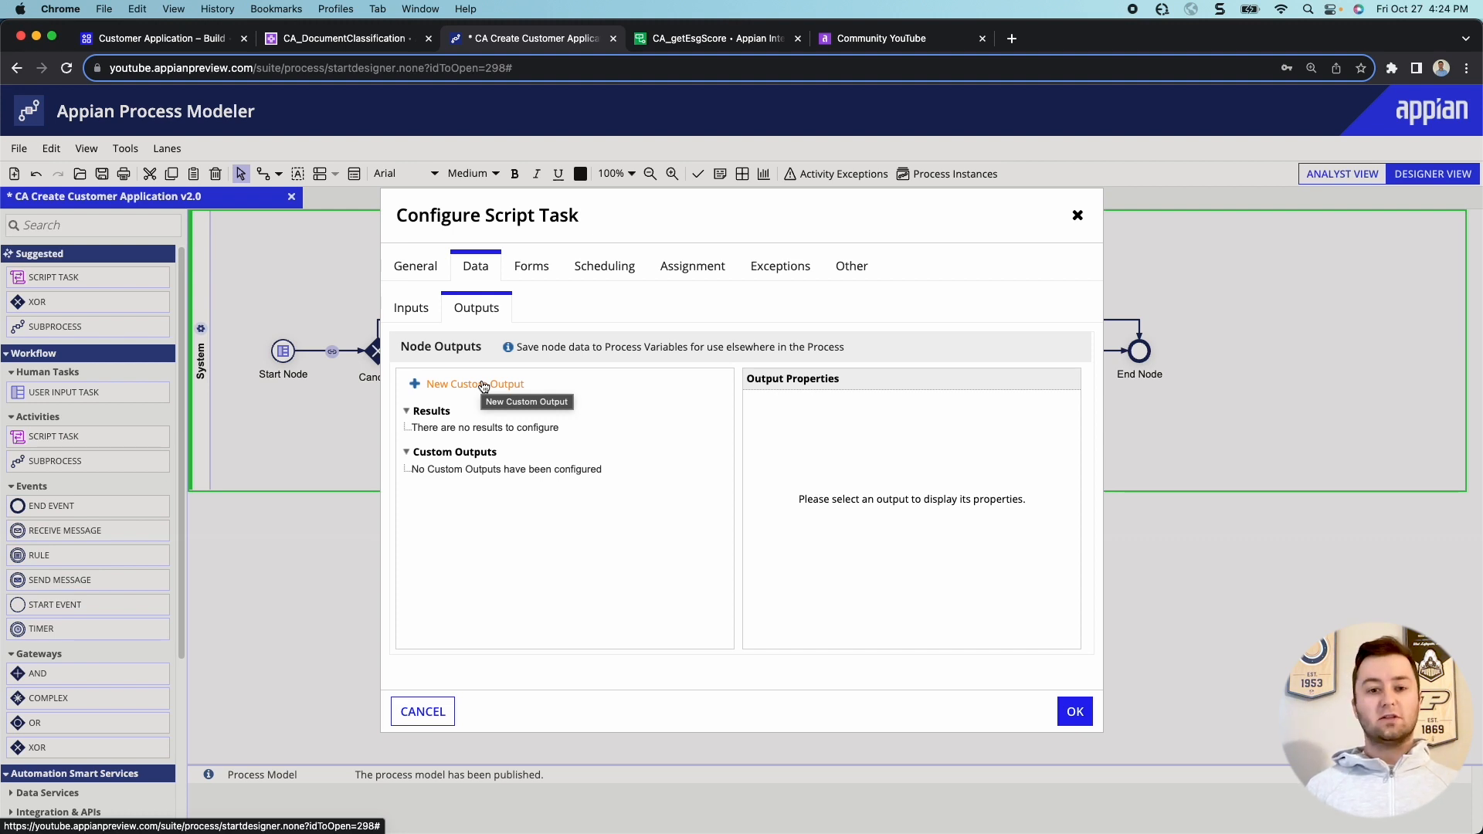
{"action": "left_click", "coordinate": [483, 385]}
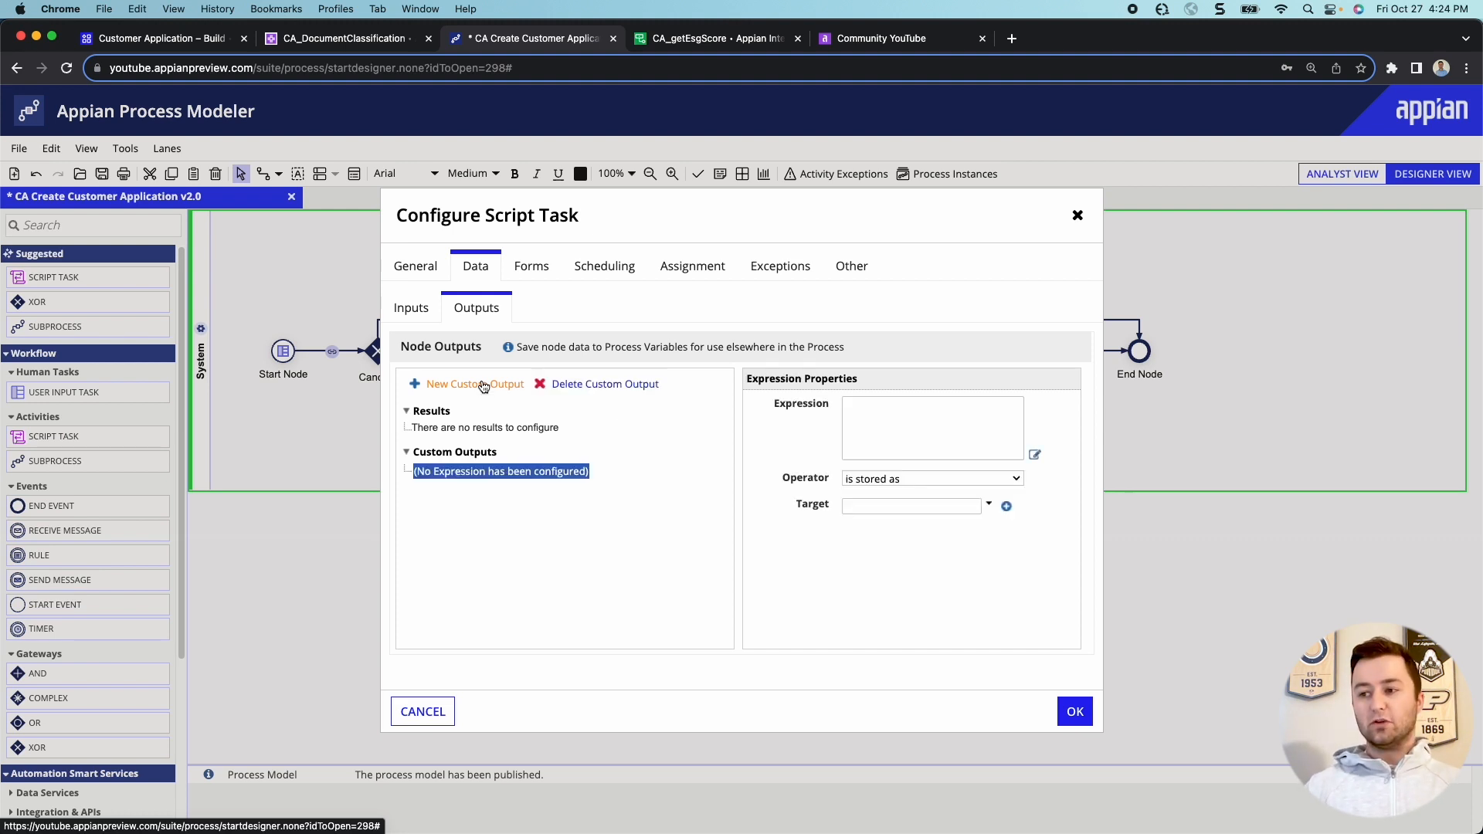
Set the custom output's expression to contains(touniformstring(pv!AboveThreshold.type), {"Payment Authorization Form", "Non-Disclosure Agreement"}) and save it.
{"action": "left_click", "coordinate": [1035, 457]}
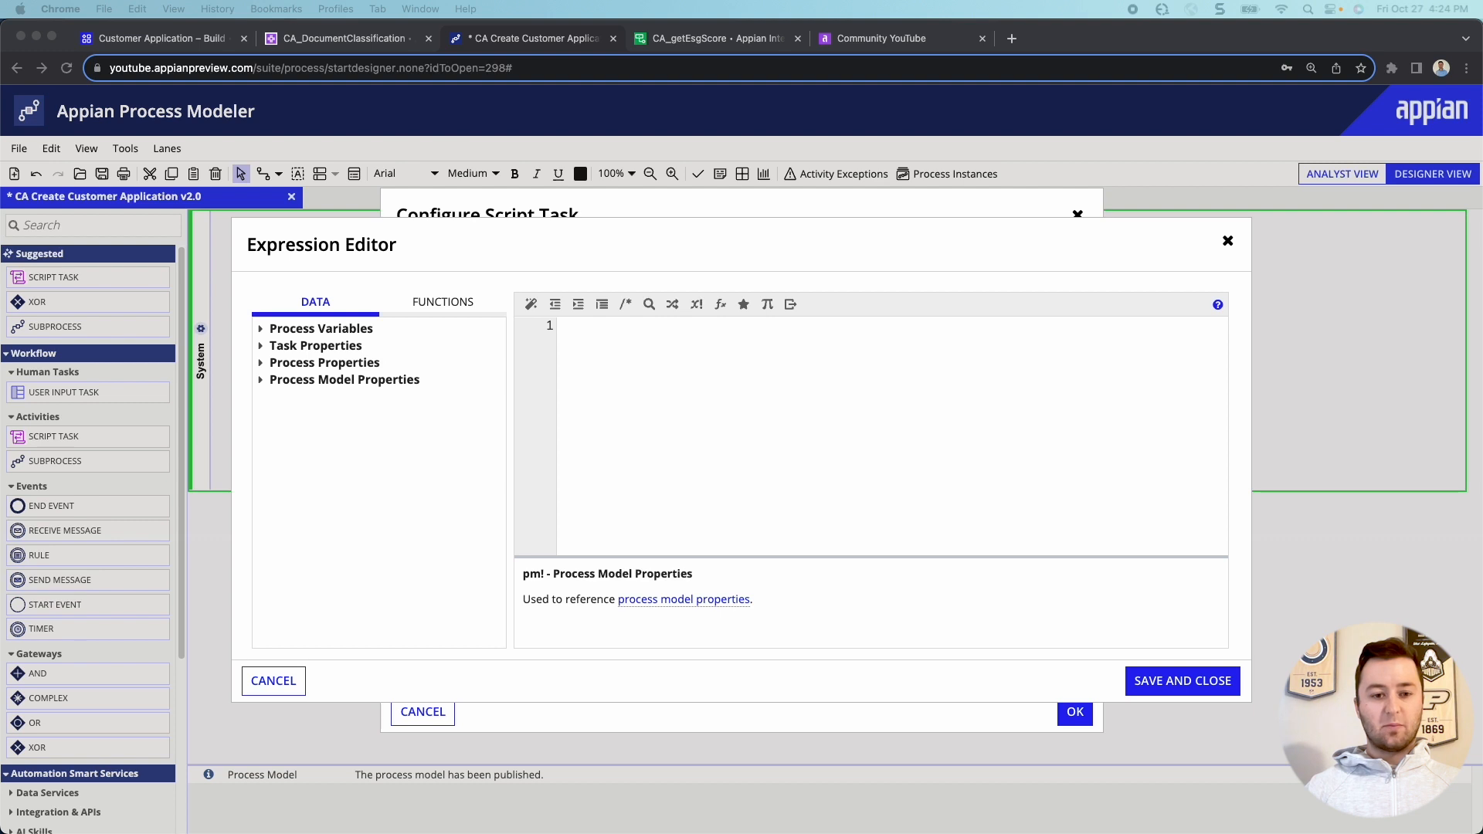
{"action": "left_click", "coordinate": [650, 364]}
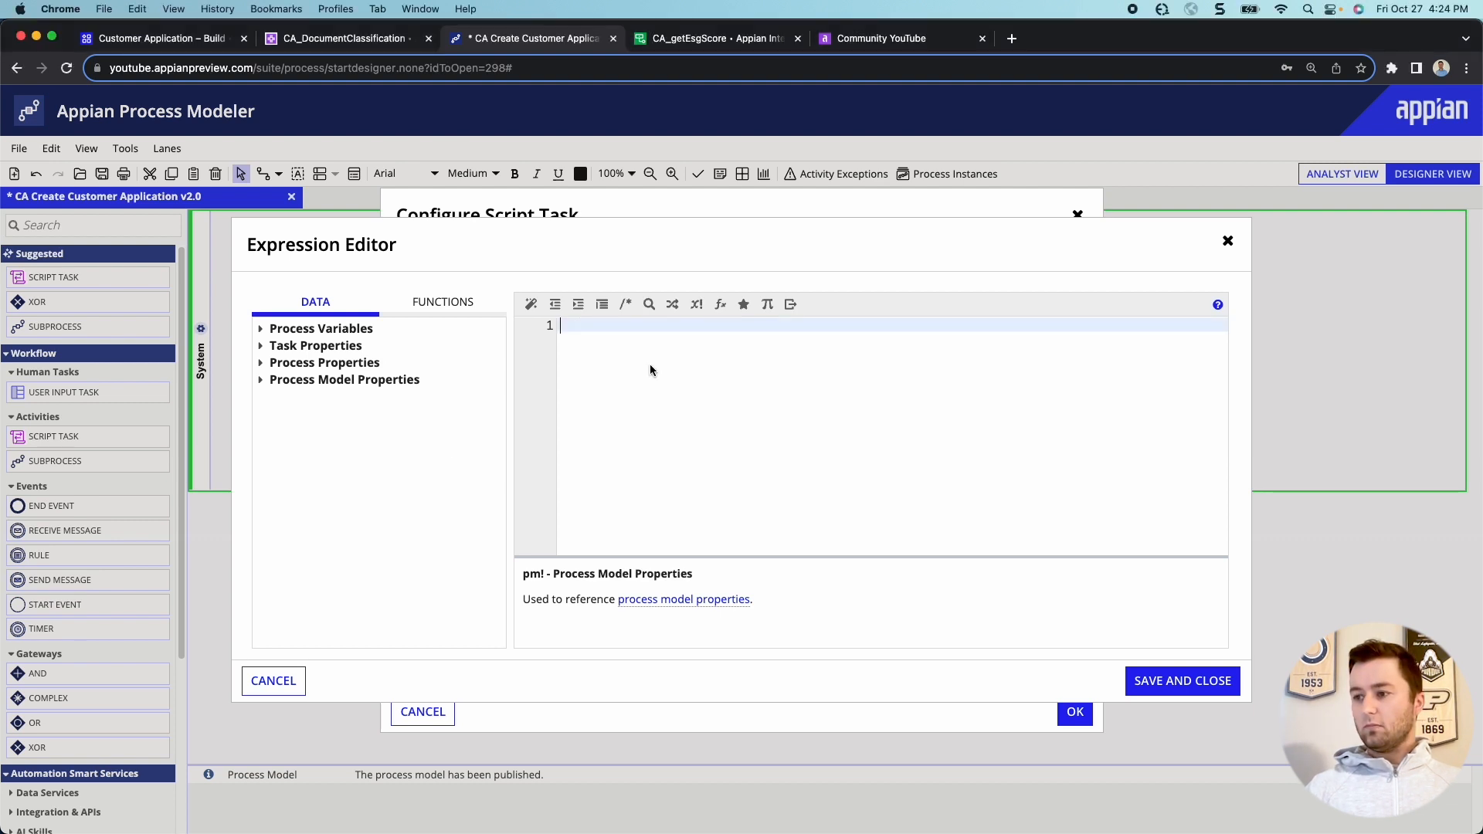
{"action": "type", "text": "contains(   touniformstring(pv!AboveThreshold.type),   {     \"Payment Authorization Form\",     \"Non-Disclosure Agreement\"   } )"}
{"action": "left_click", "coordinate": [642, 340]}
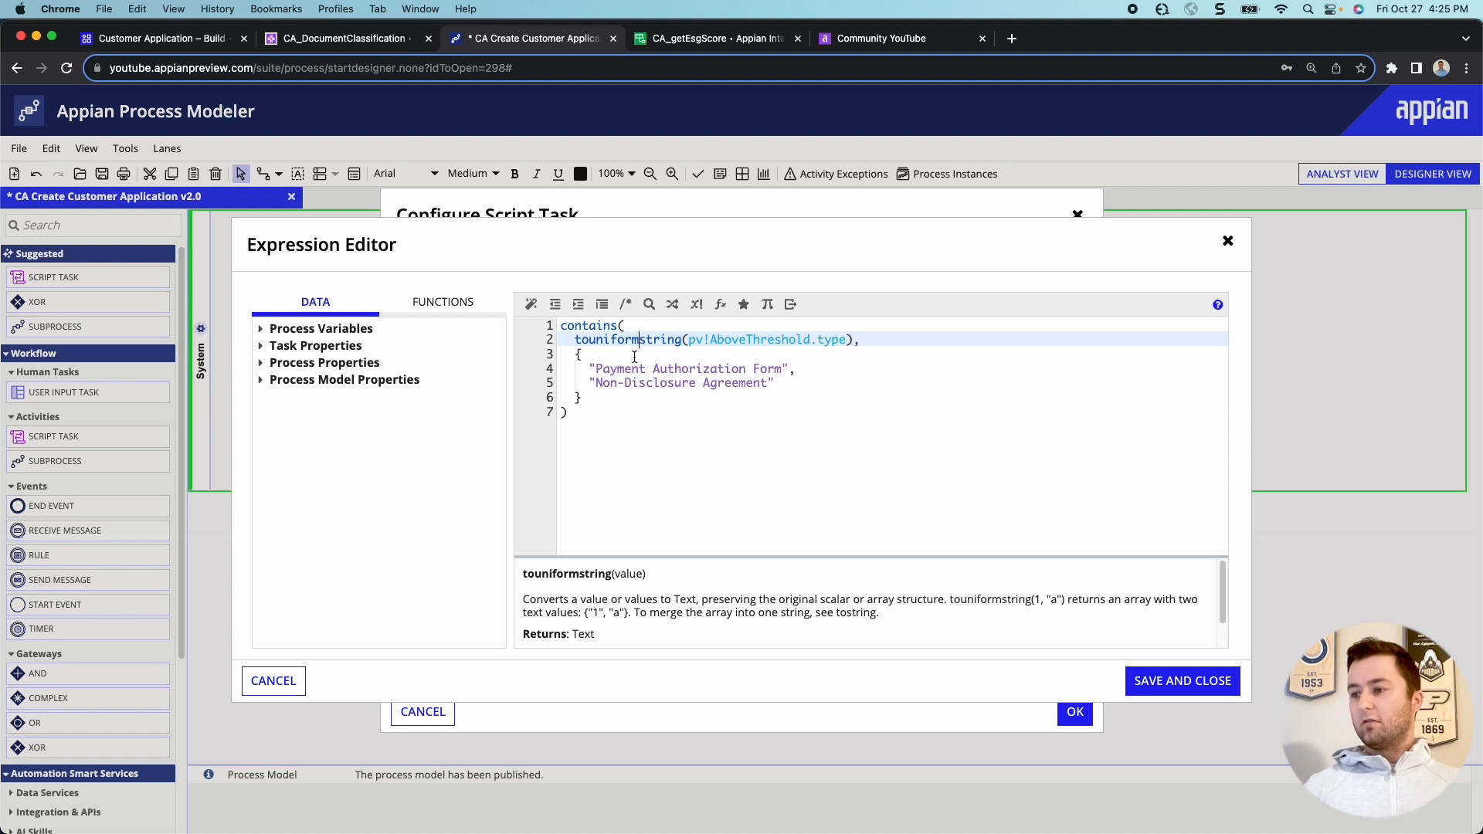
{"action": "left_click", "coordinate": [740, 340]}
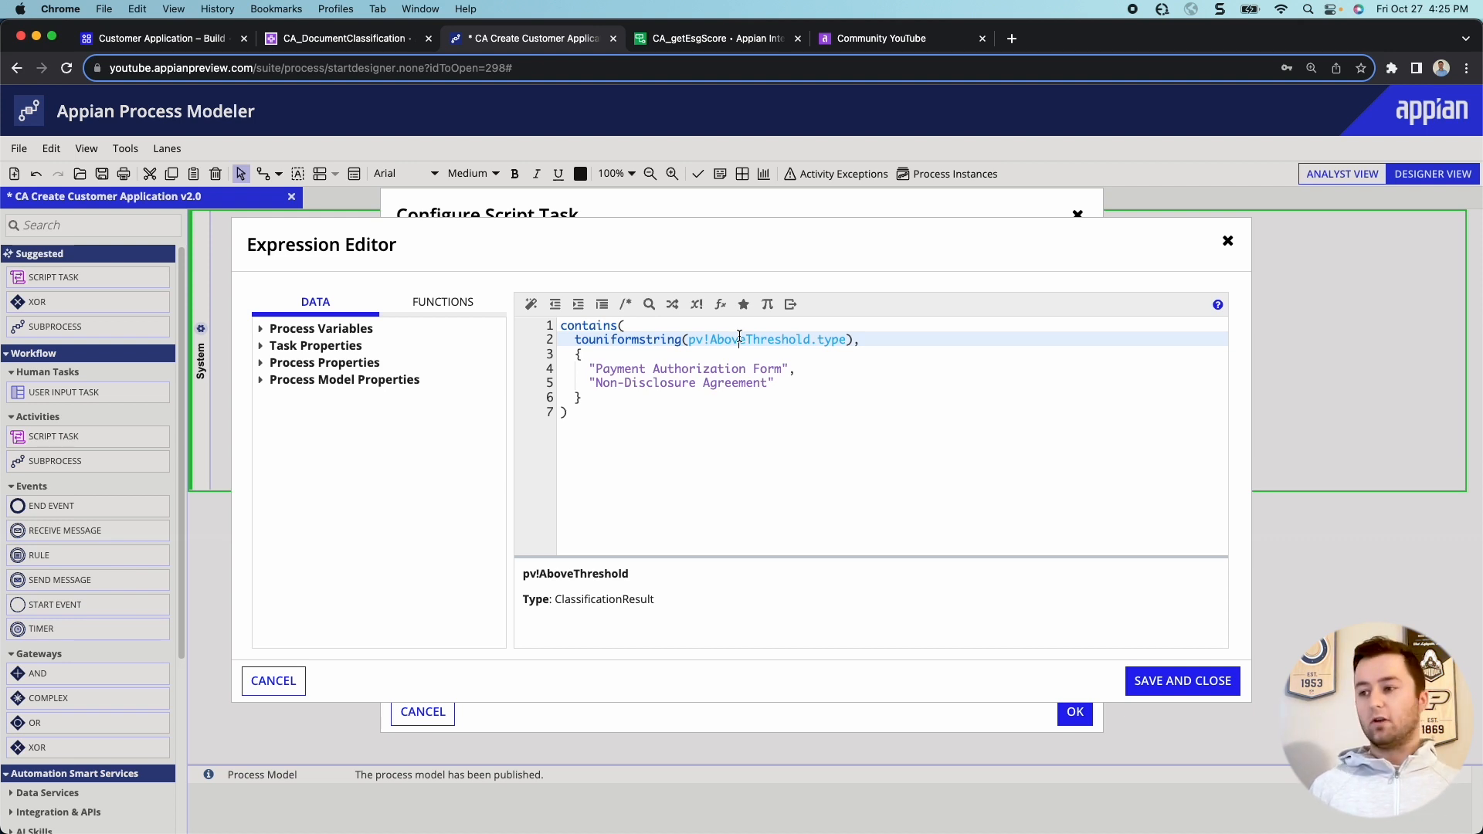
{"action": "left_click", "coordinate": [740, 370]}
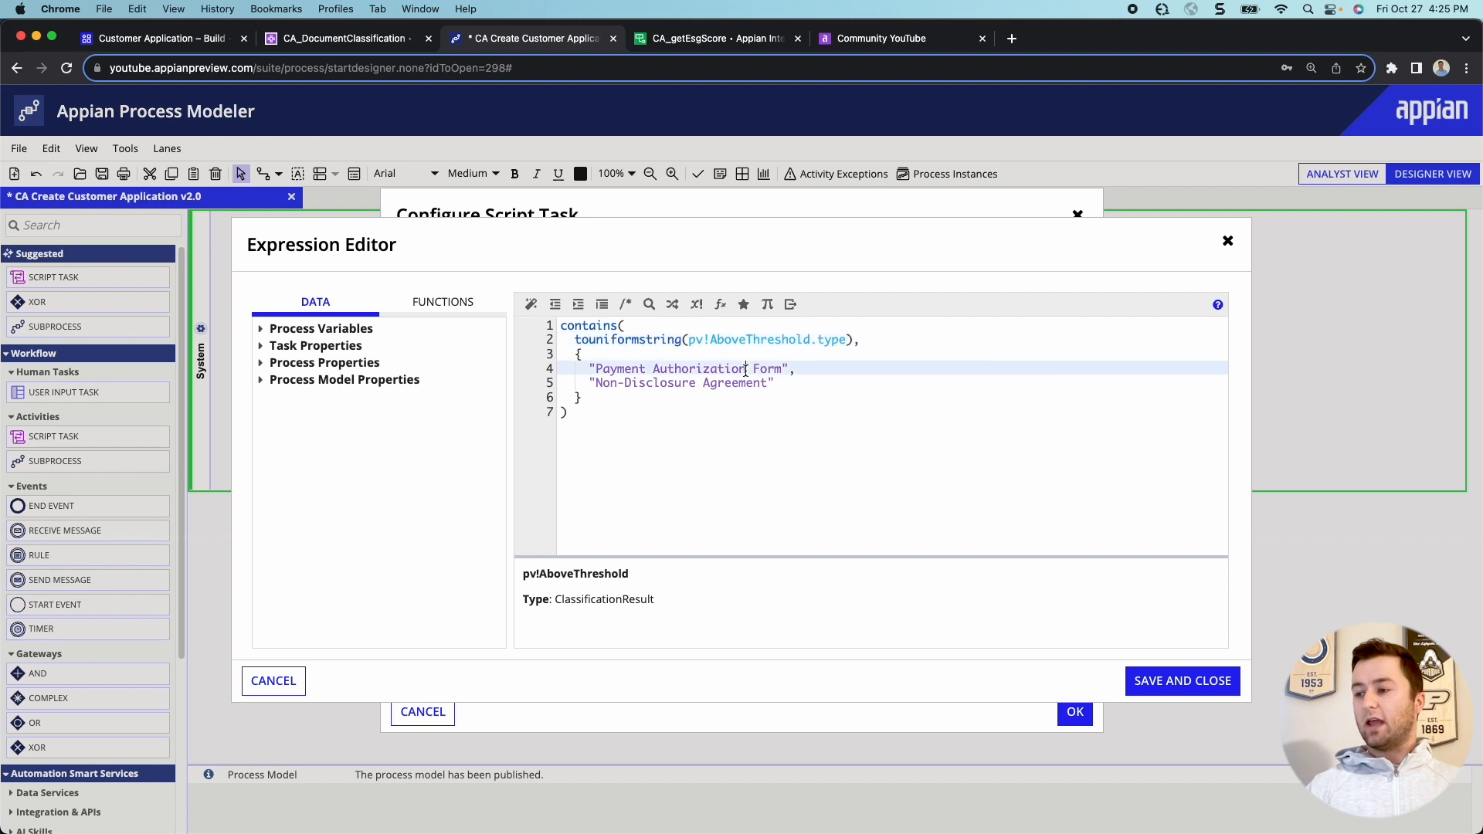
{"action": "left_click", "coordinate": [717, 382]}
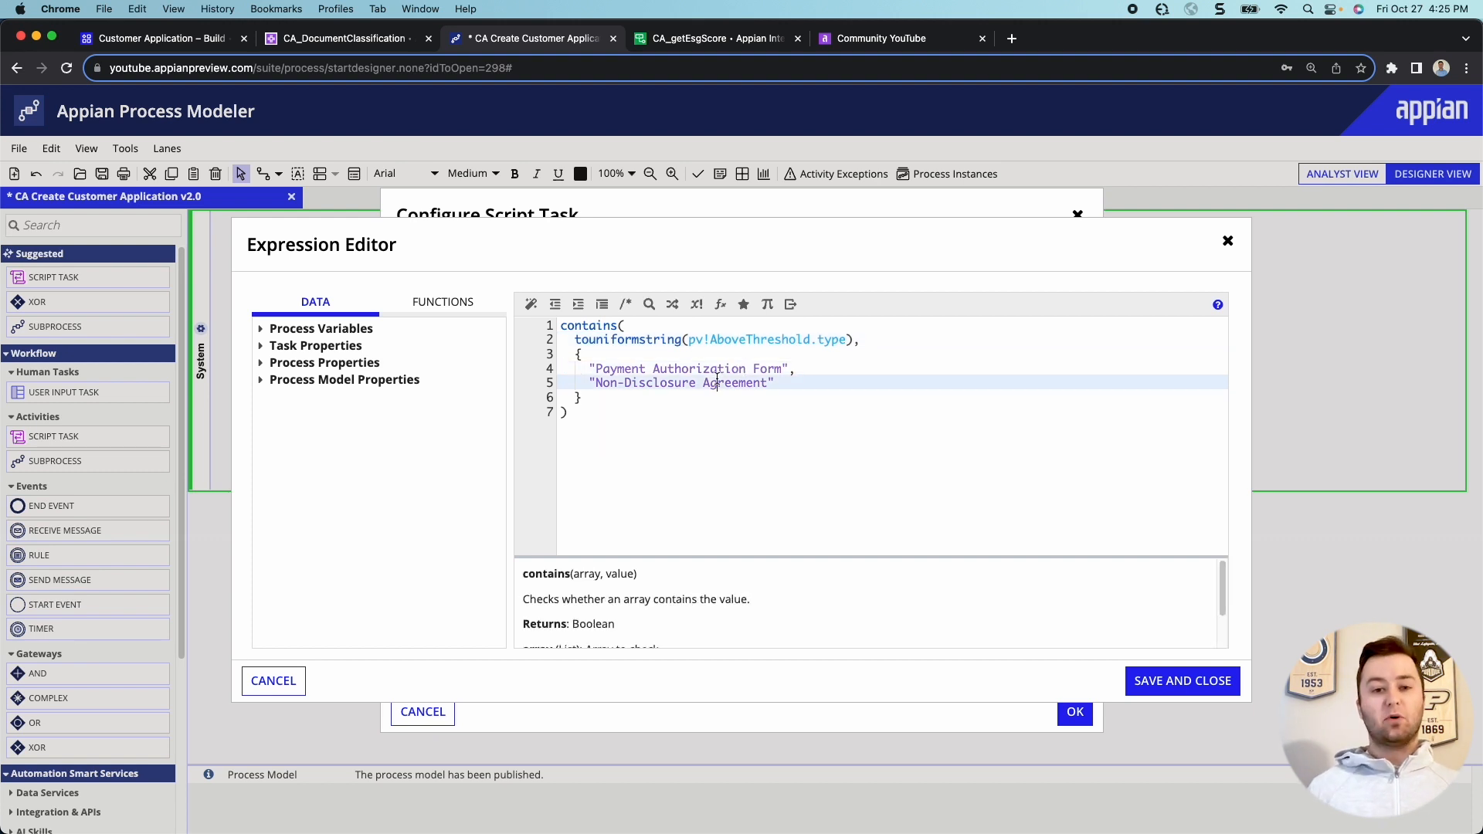
{"action": "left_click", "coordinate": [1159, 683]}
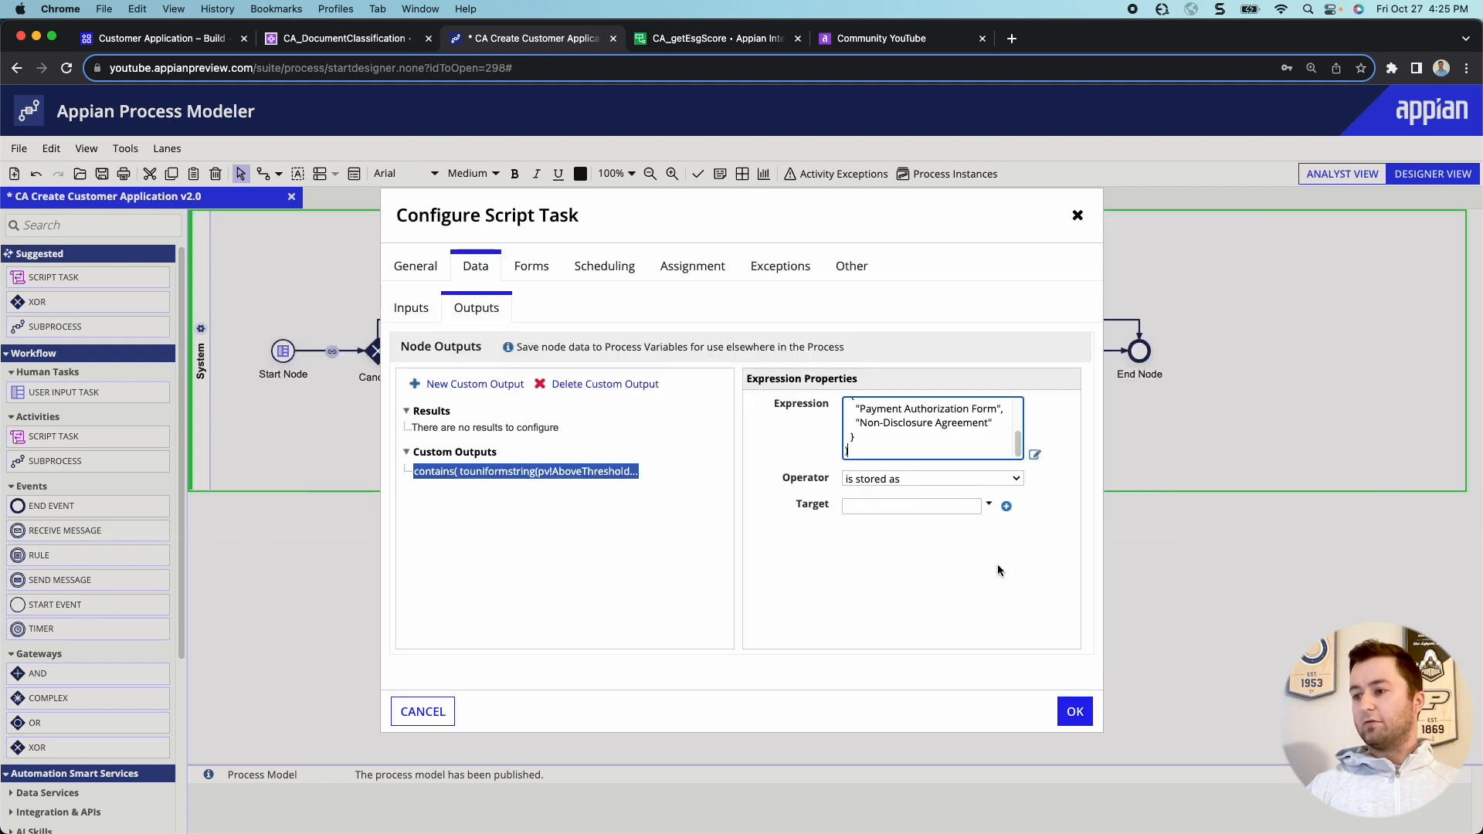
Store the custom output's result in the record's hasCorrectDocuments field.
{"action": "left_click", "coordinate": [990, 505]}
{"action": "mouse_move", "coordinate": [982, 581]}
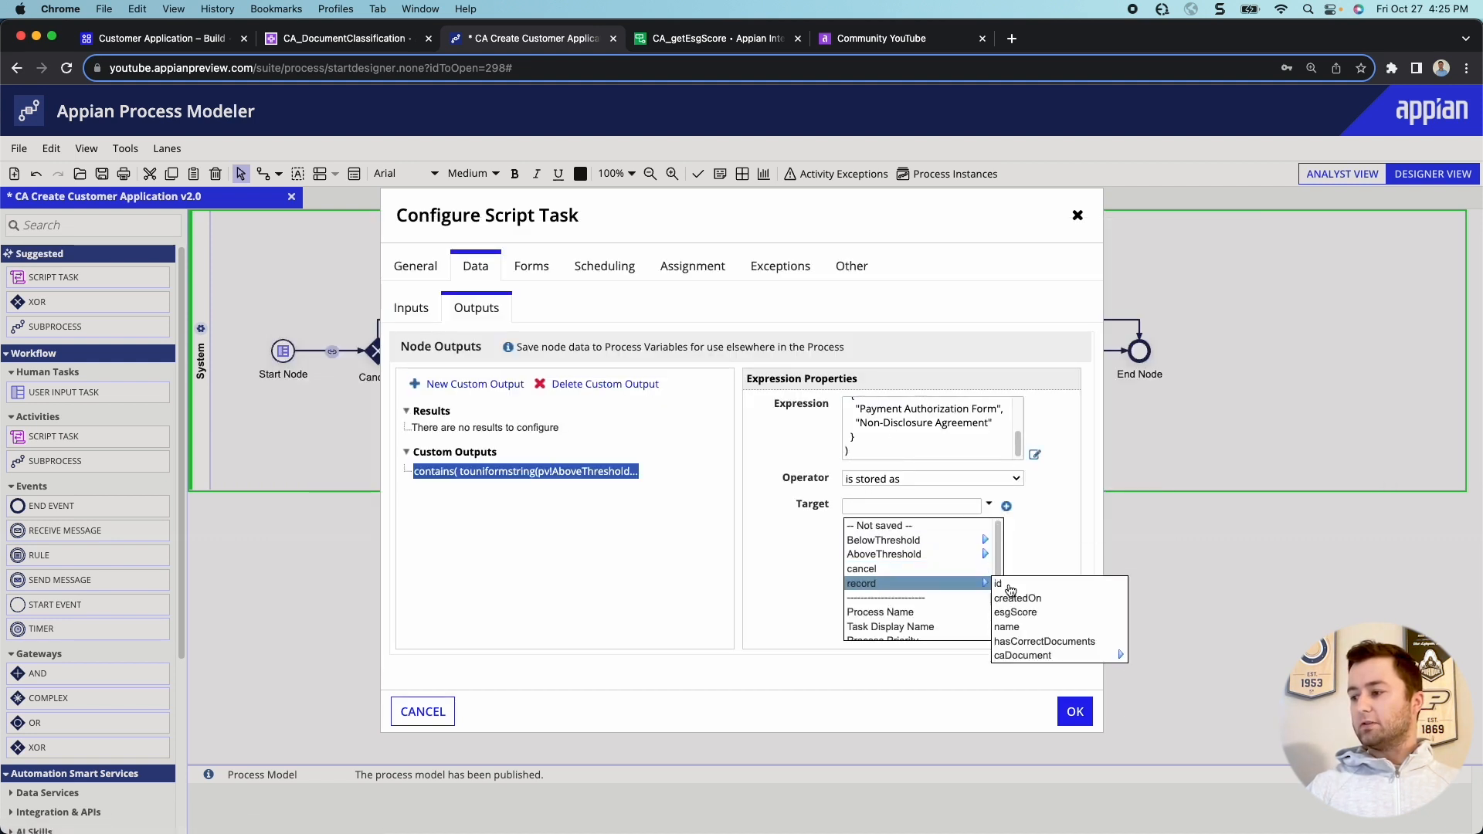
{"action": "left_click", "coordinate": [1039, 642]}
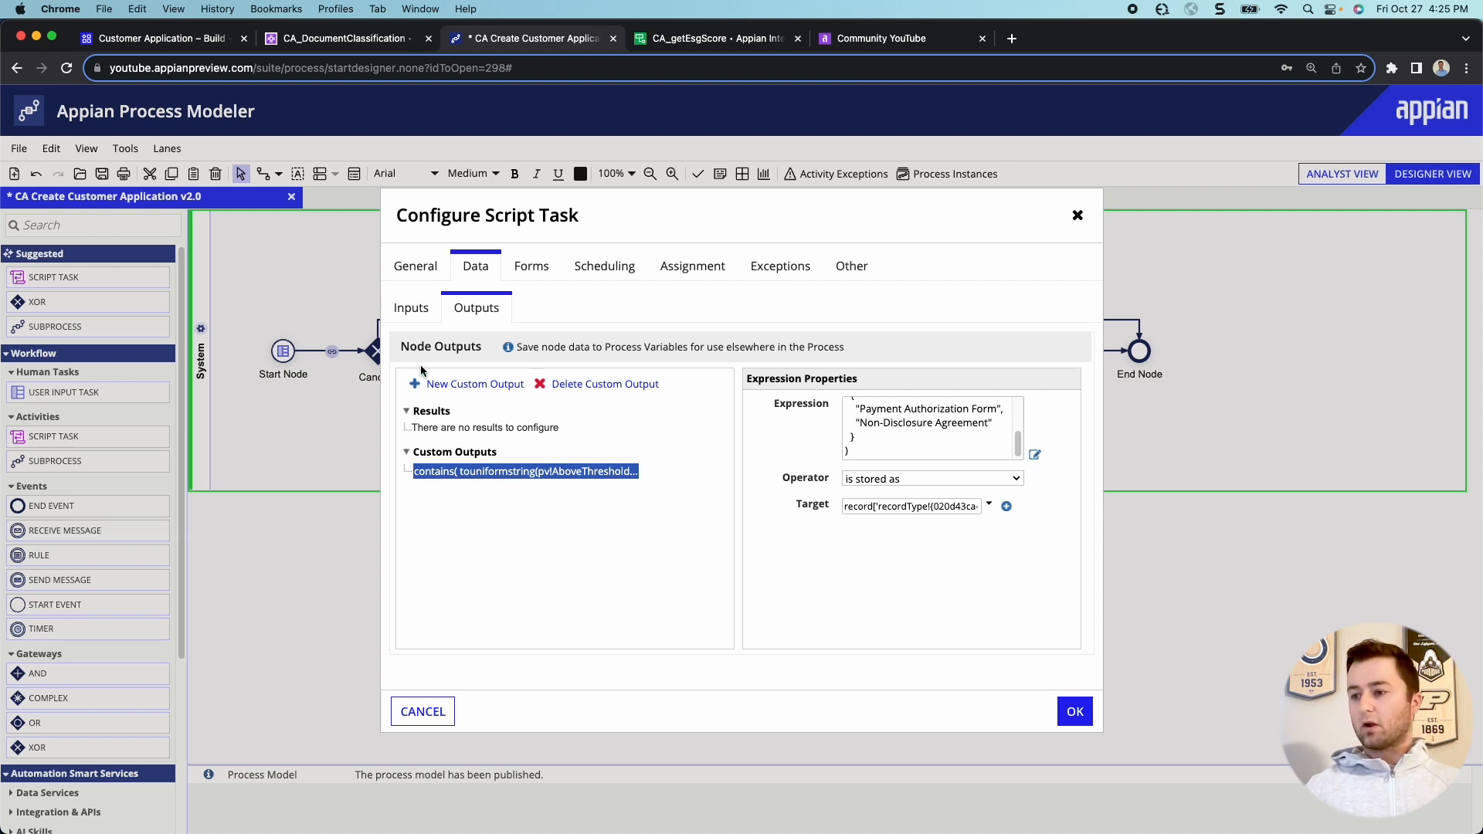
Add a second custom output and paste the copied a!forEach expression over pv!record.caDocument as its expression.
{"action": "left_click", "coordinate": [463, 384]}
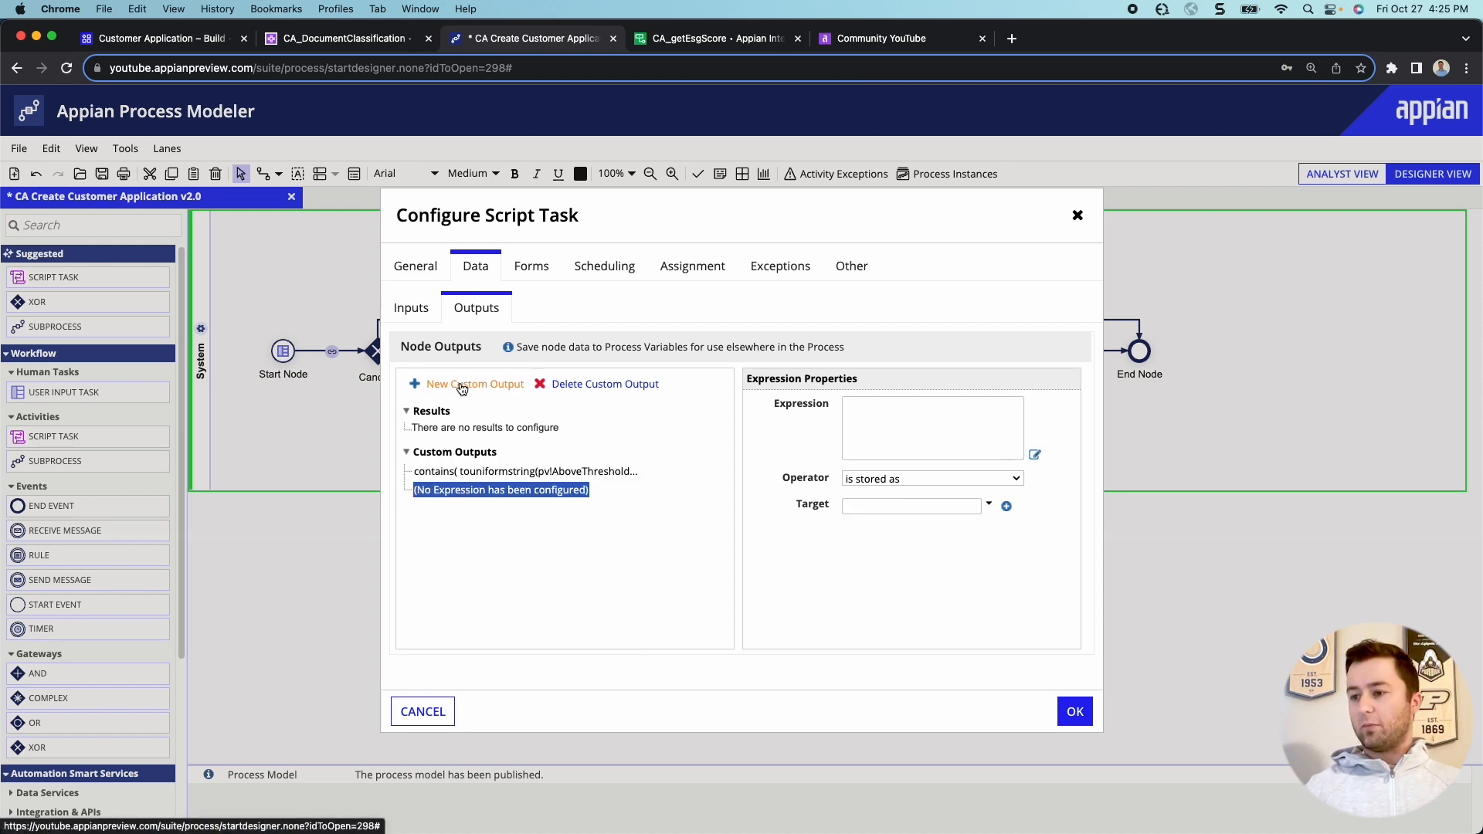
{"action": "left_click", "coordinate": [1035, 457]}
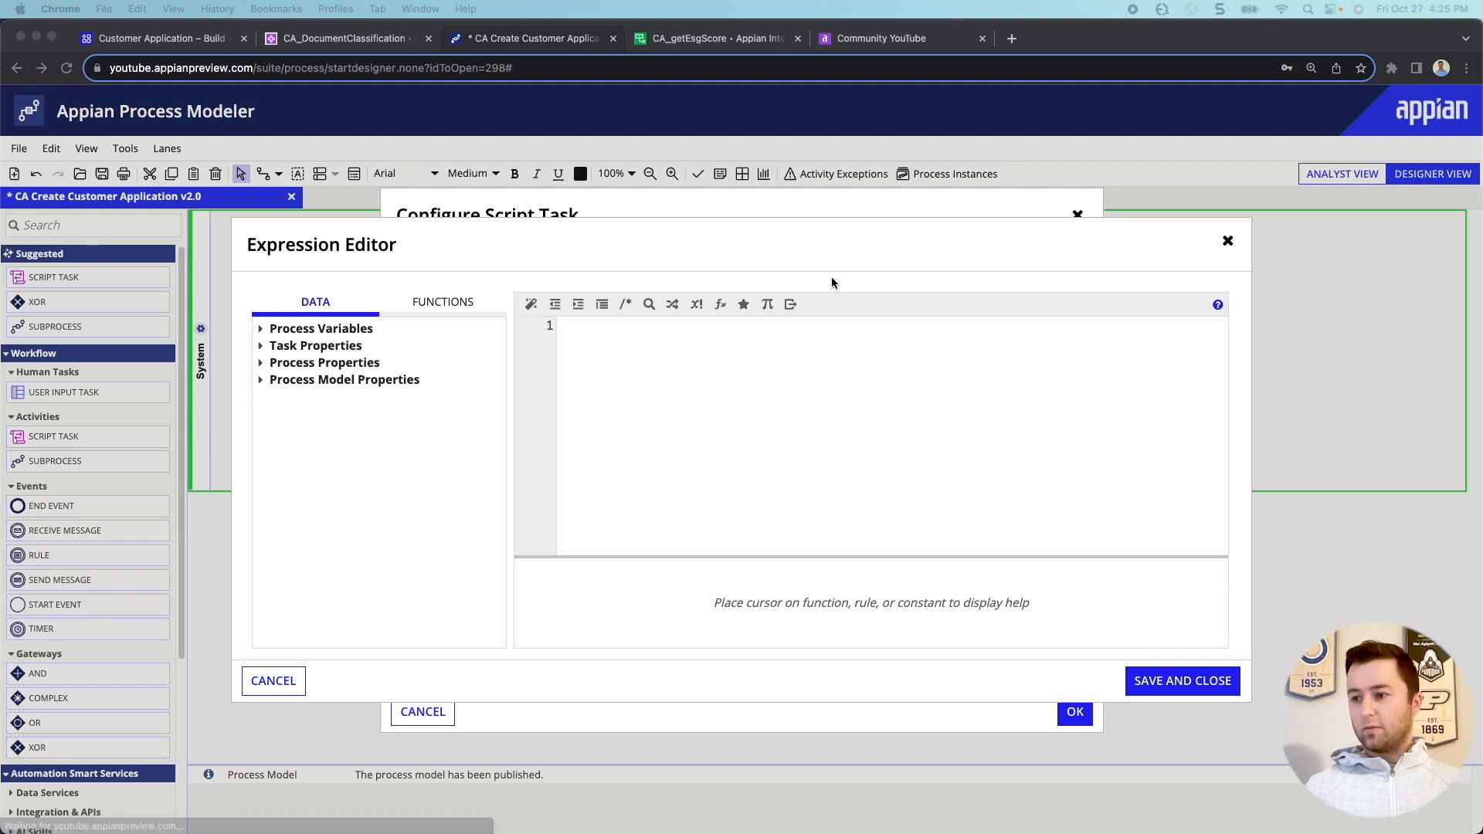
{"action": "left_click", "coordinate": [697, 363]}
{"action": "key", "text": "super+v"}
{"action": "scroll", "coordinate": [685, 346], "scroll_direction": "up", "scroll_amount": 5}
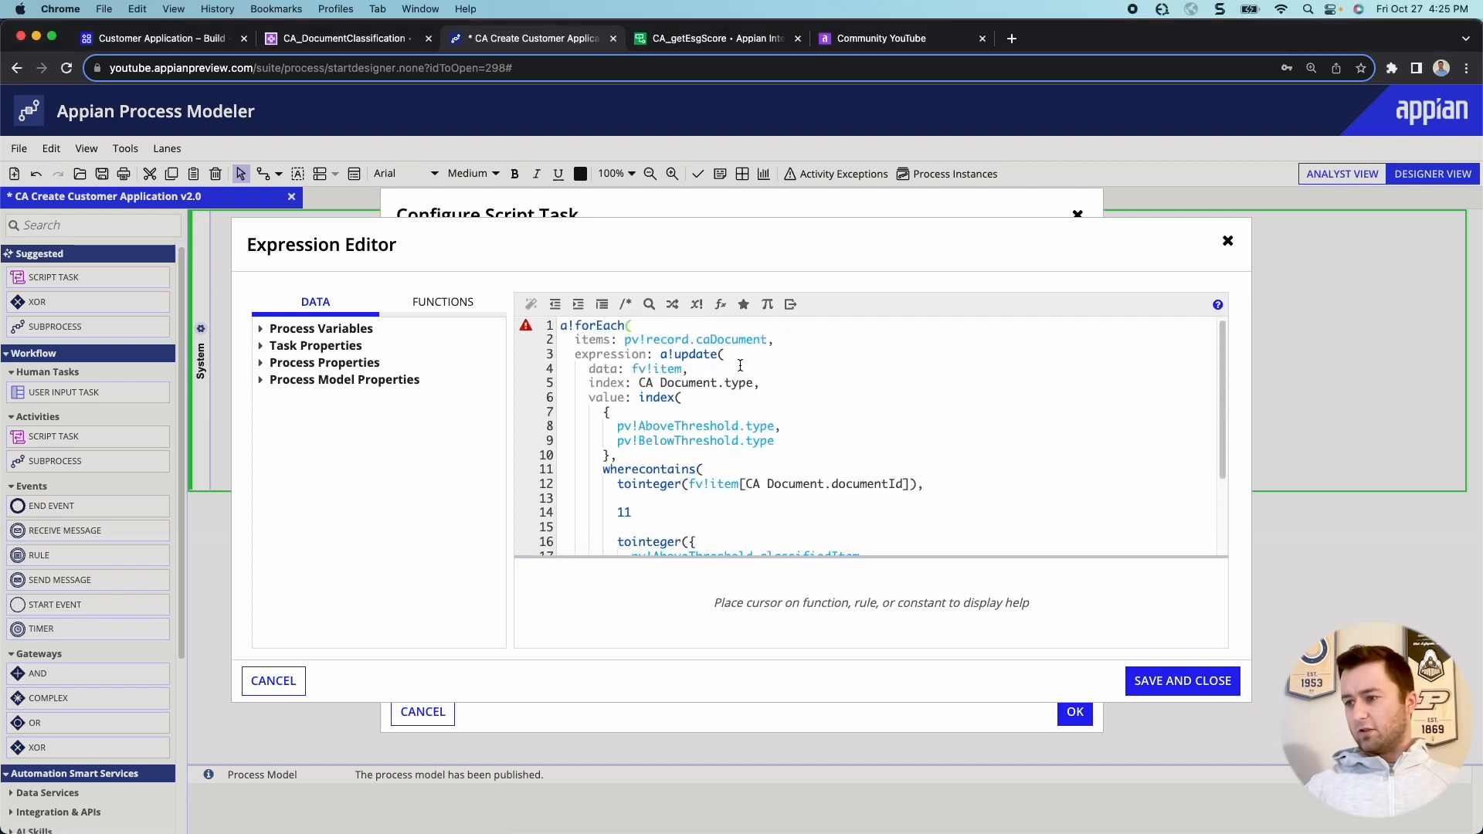
Replace the plain-text caDocument reference in the items parameter with the record relationship CA Customer Application.caDocument, indexed on pv!record.
{"action": "left_click_drag", "start_coordinate": [766, 340], "coordinate": [692, 341]}
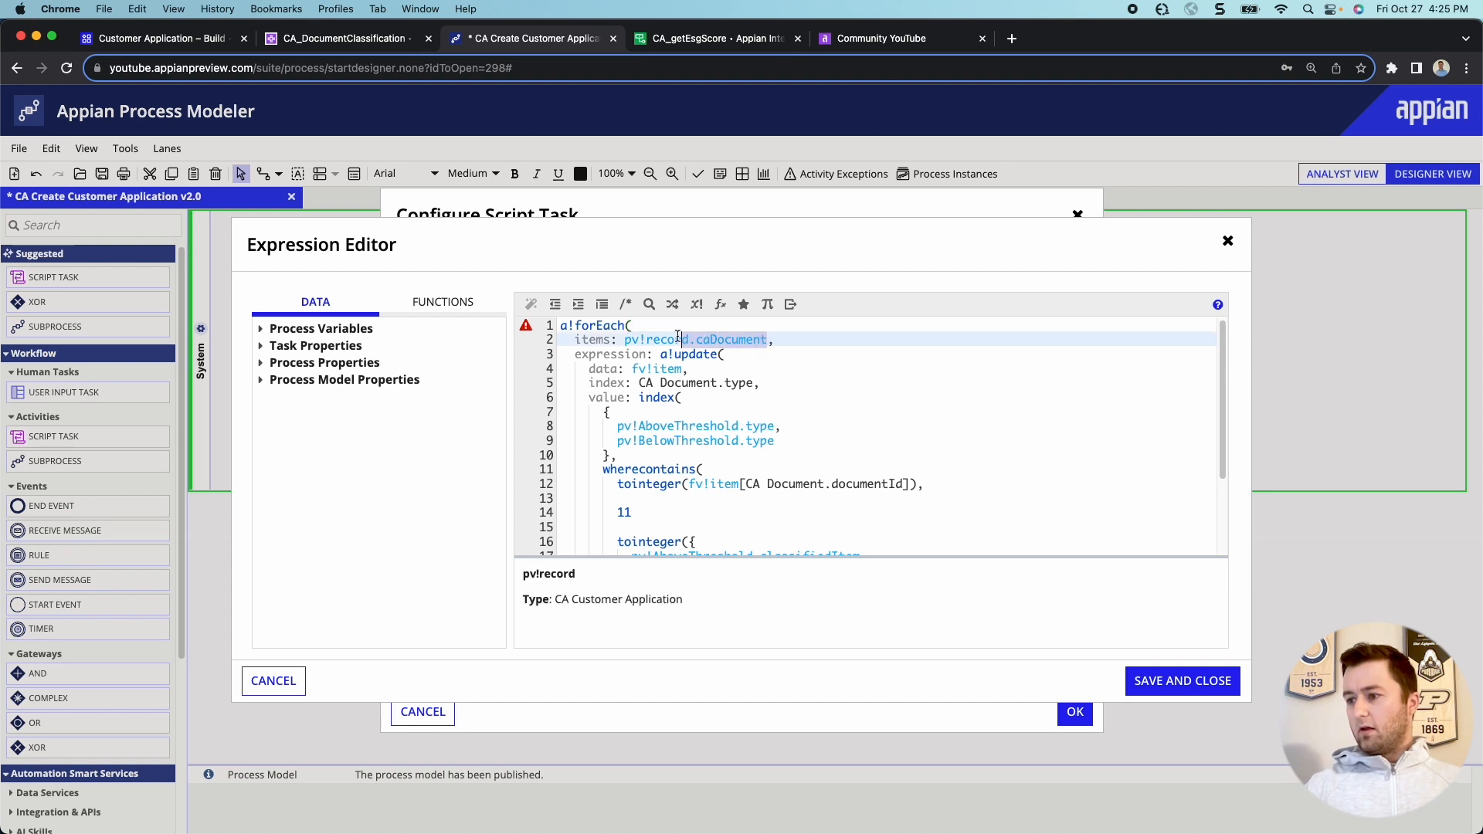
{"action": "type", "text": "["}
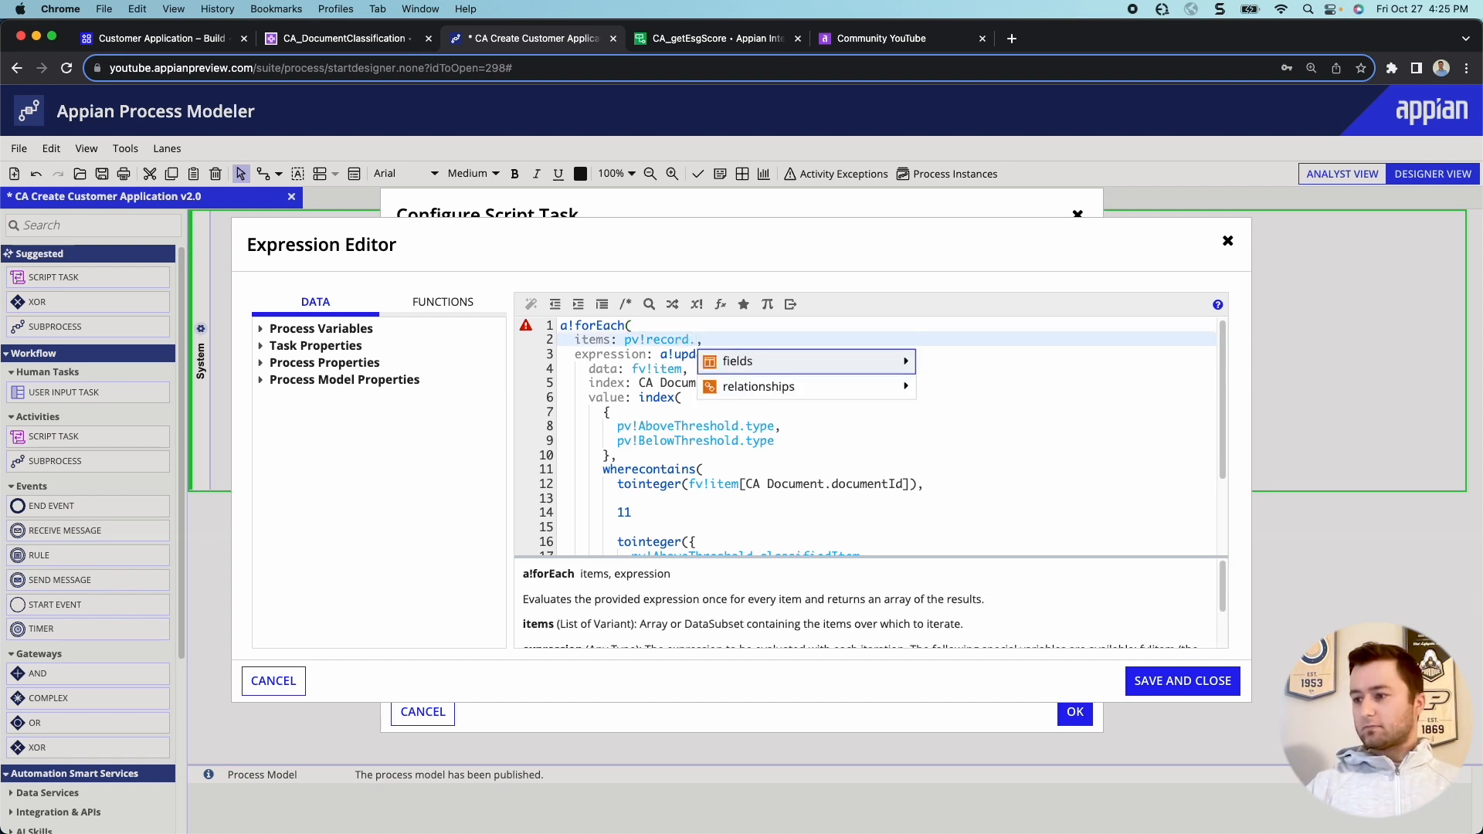
{"action": "key", "text": "Down"}
{"action": "key", "text": "Right"}
{"action": "key", "text": "Return"}
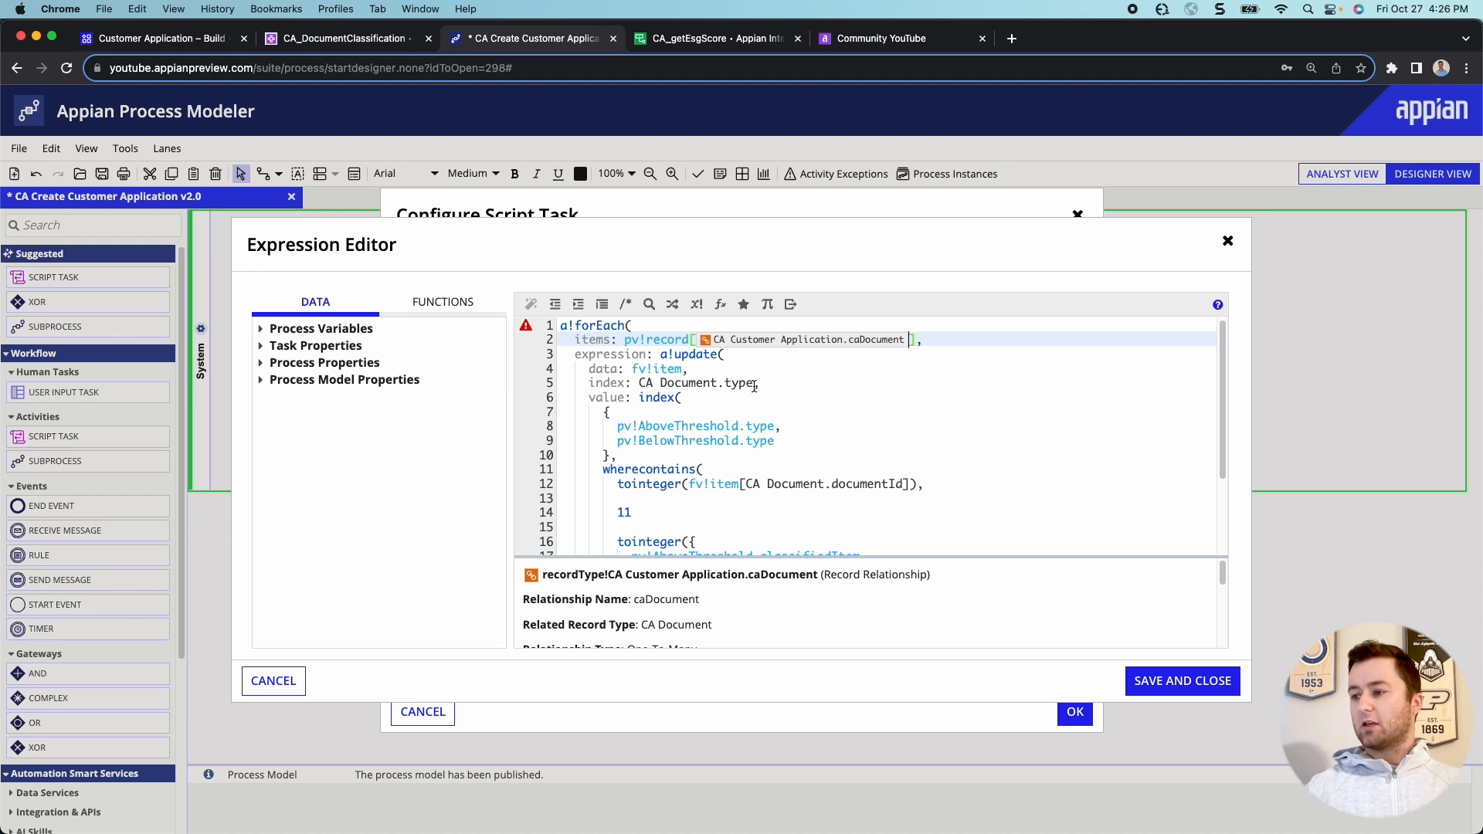
Replace the index parameter's plain-text value with the type field reference of recordType!CA Document.
{"action": "double_click", "coordinate": [718, 384]}
{"action": "left_click_drag", "start_coordinate": [718, 383], "coordinate": [641, 386]}
{"action": "type", "text": "recordType!c"}
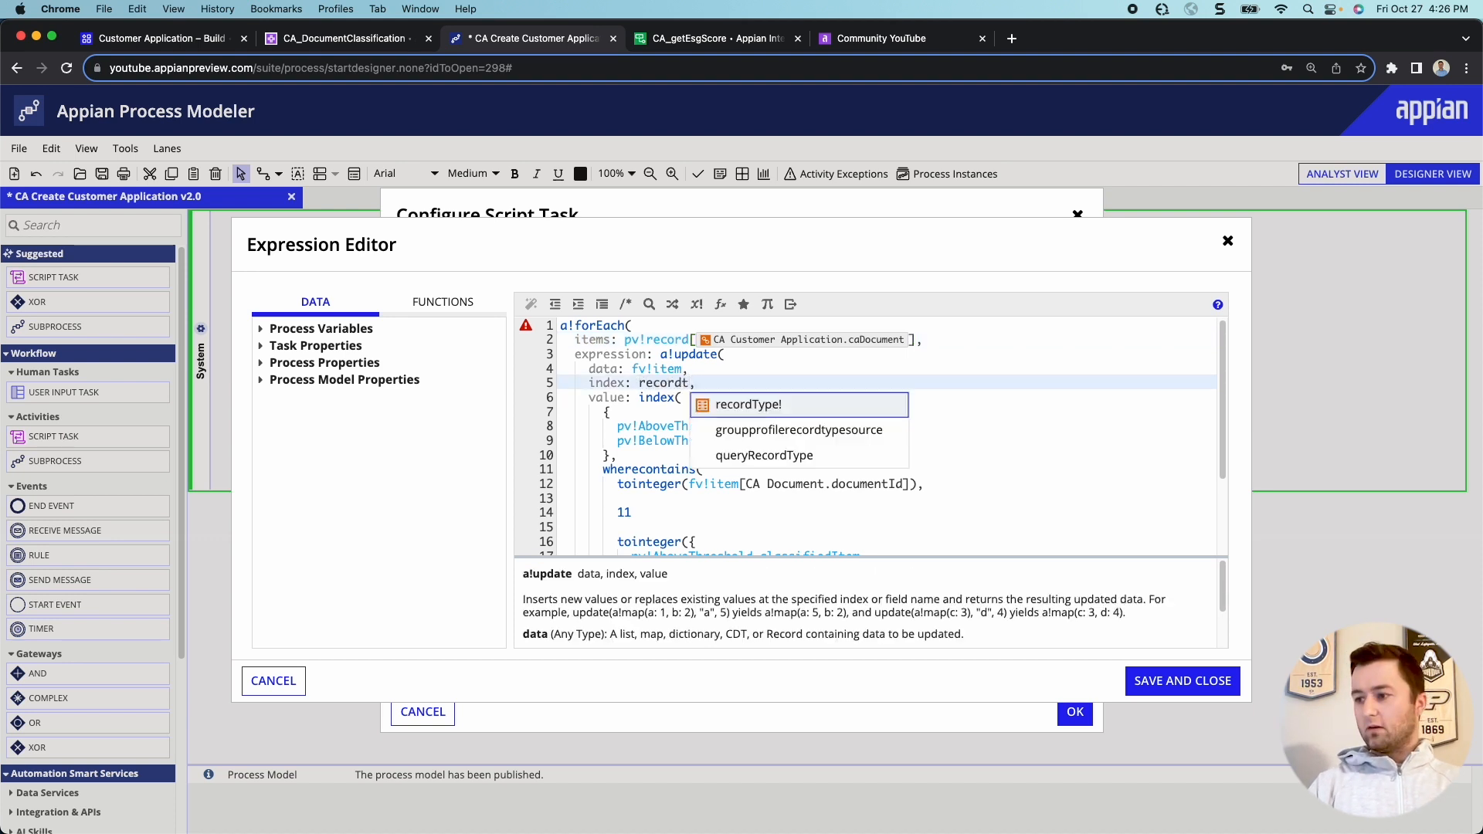
{"action": "type", "text": "a docu"}
{"action": "key", "text": "Return"}
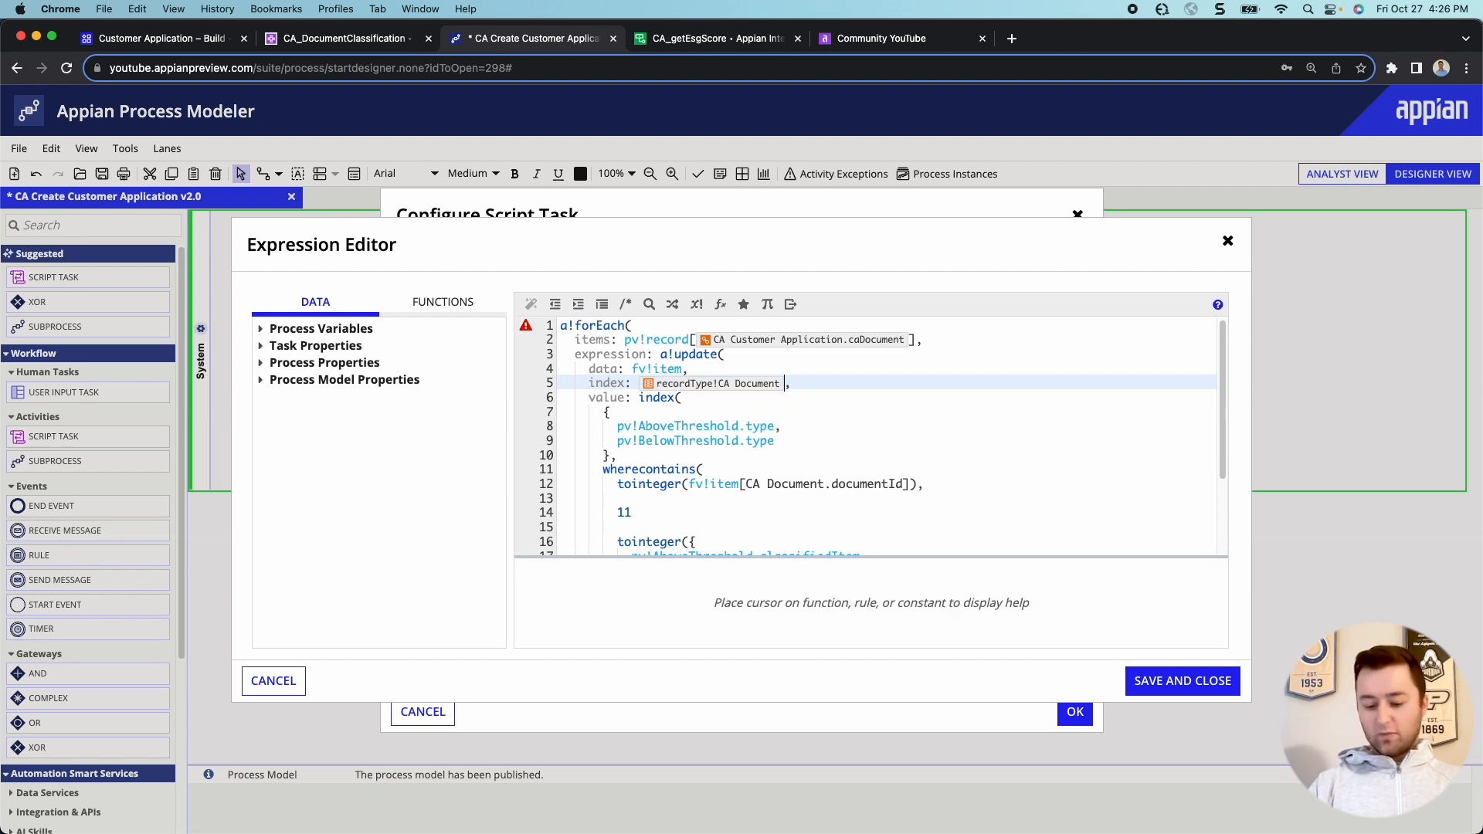
{"action": "type", "text": "."}
{"action": "key", "text": "Down"}
{"action": "key", "text": "Right"}
{"action": "key", "text": "Down"}
{"action": "key", "text": "Down"}
{"action": "key", "text": "Down"}
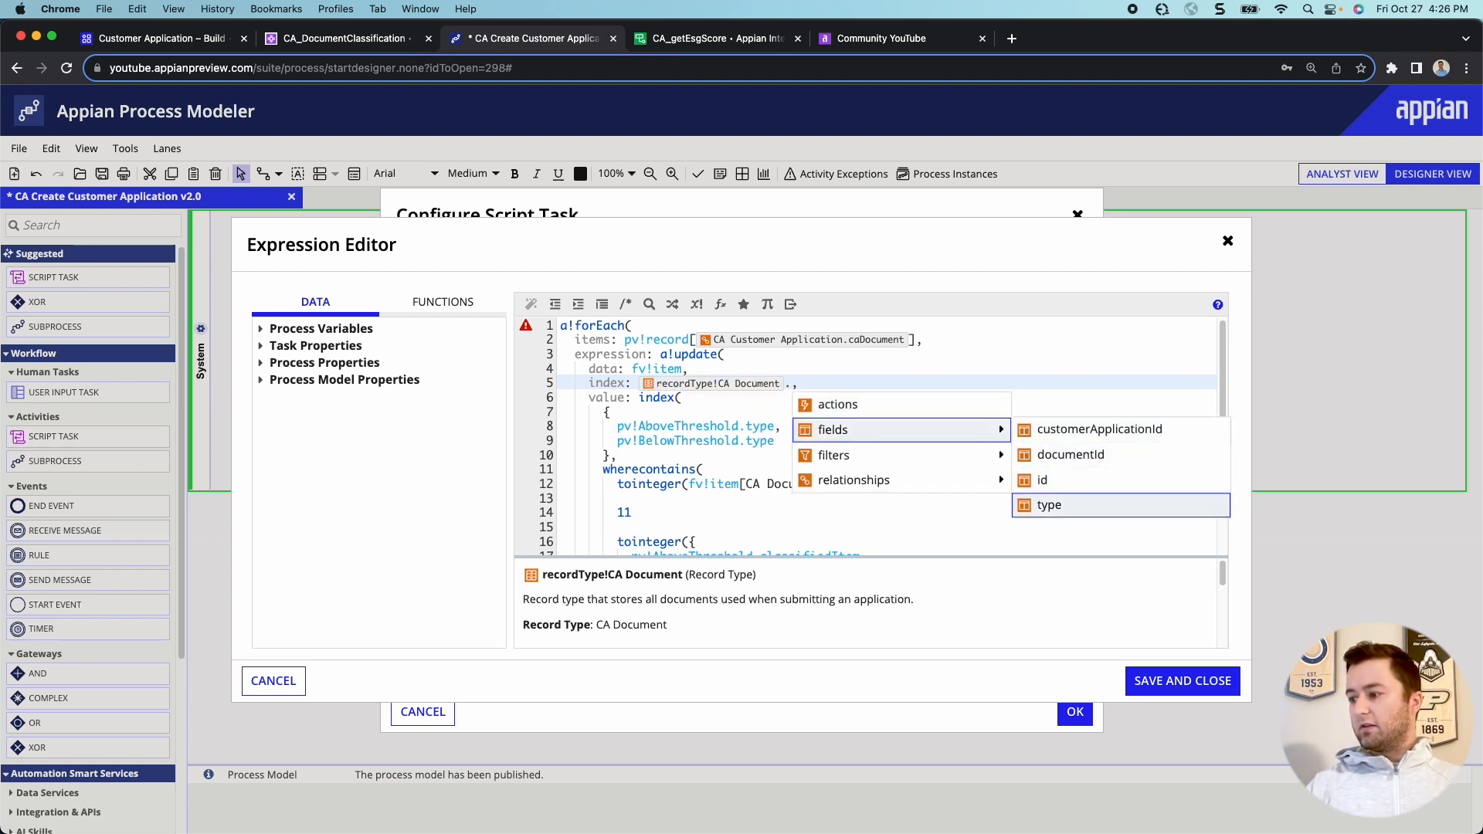
{"action": "key", "text": "Return"}
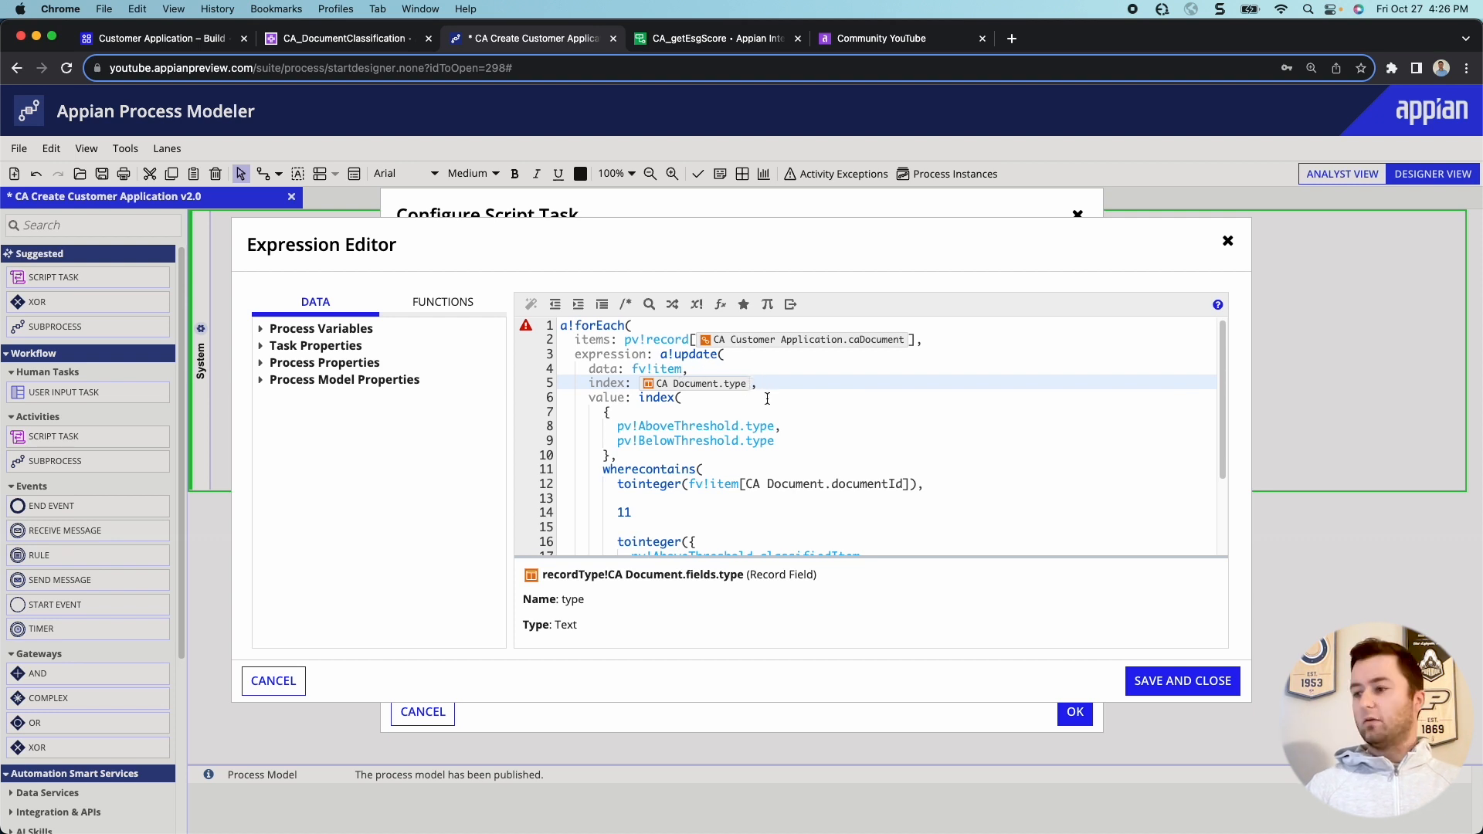
{"action": "scroll", "coordinate": [752, 386], "scroll_direction": "down", "scroll_amount": 2}
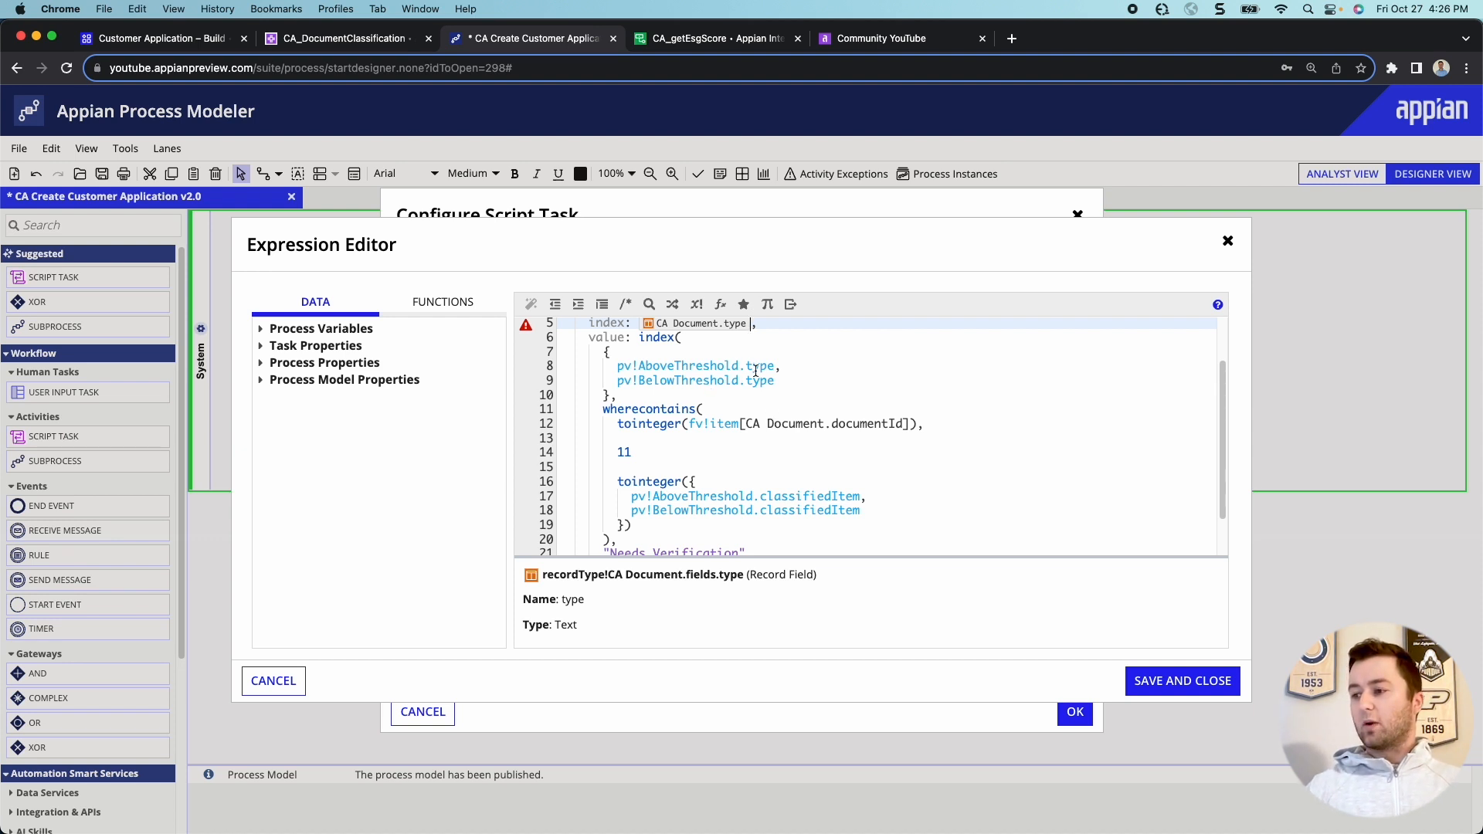
{"action": "left_click_drag", "start_coordinate": [902, 423], "coordinate": [743, 426]}
{"action": "key", "text": "BackSpace"}
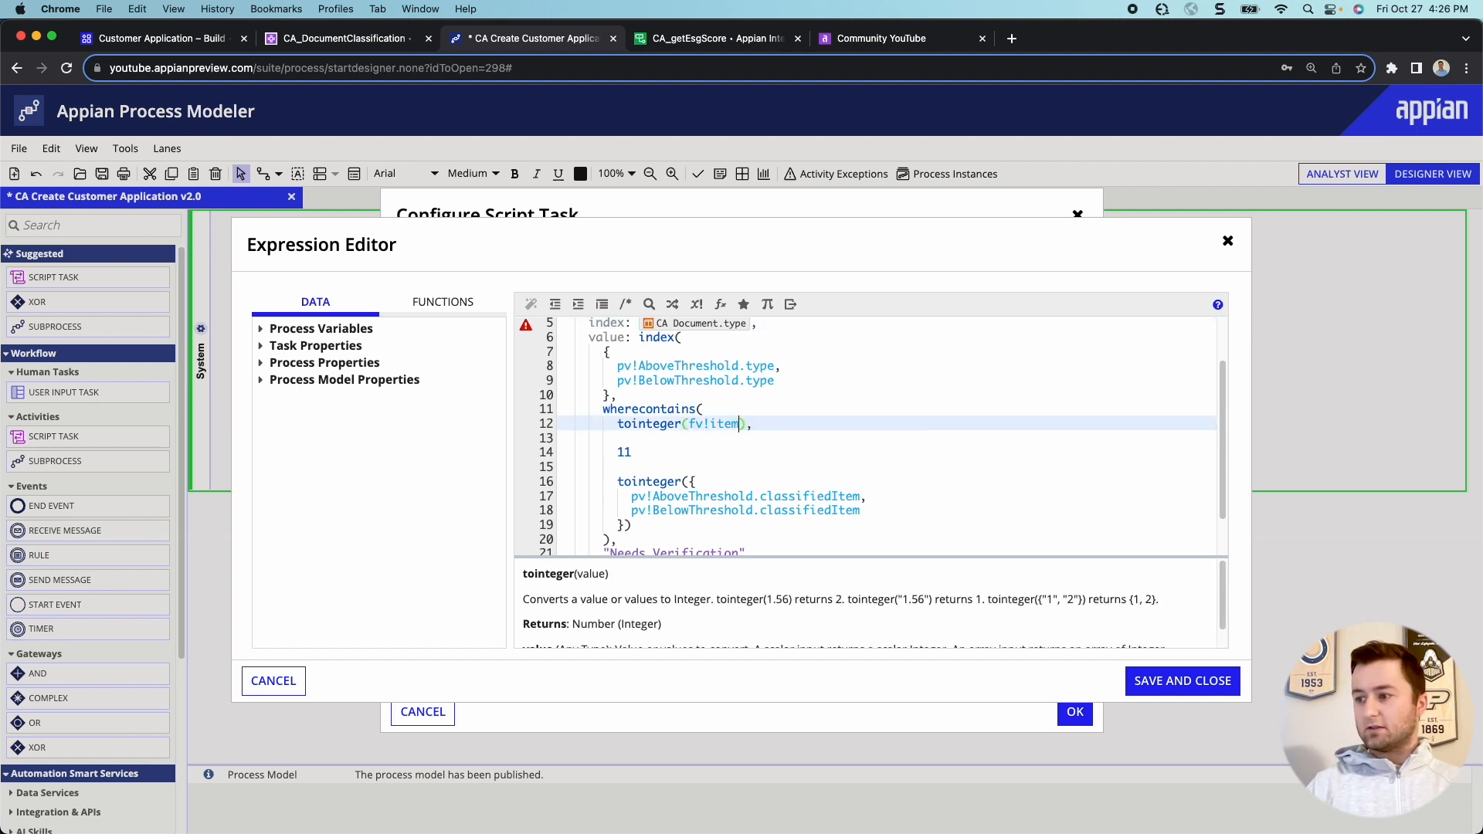
{"action": "type", "text": "[recordType!"}
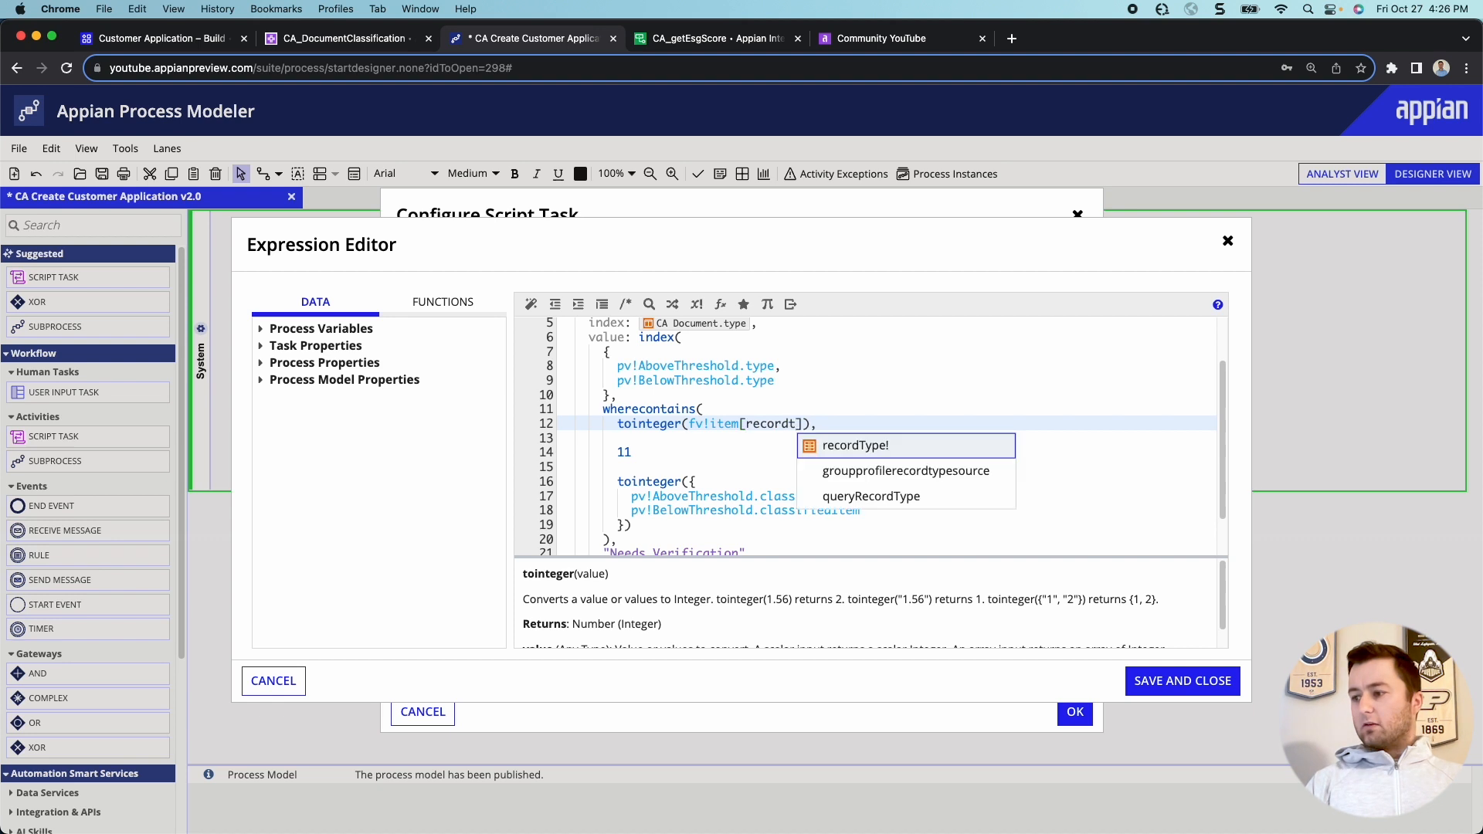
{"action": "type", "text": "CA Doc"}
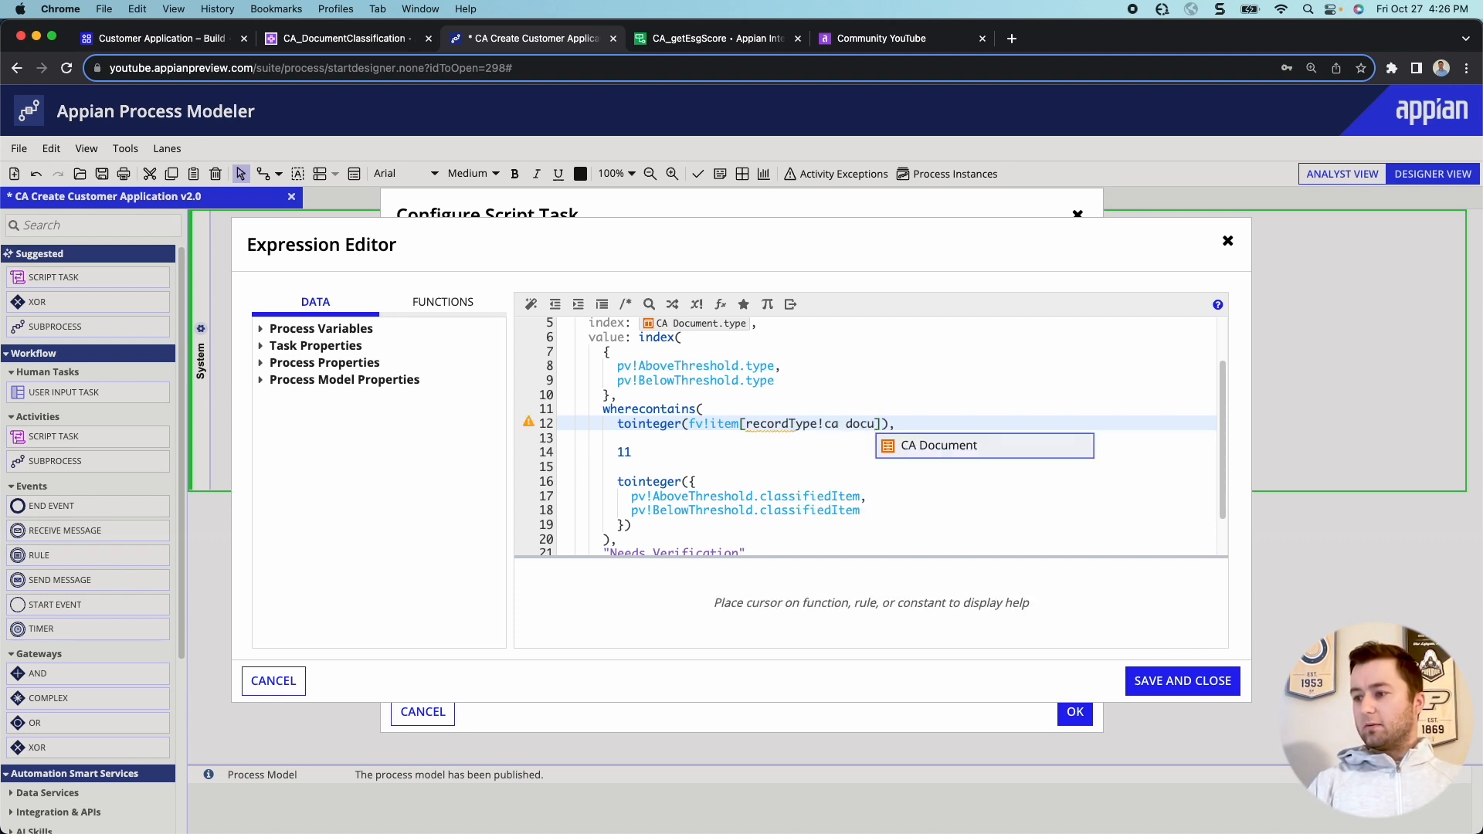
{"action": "key", "text": "Return"}
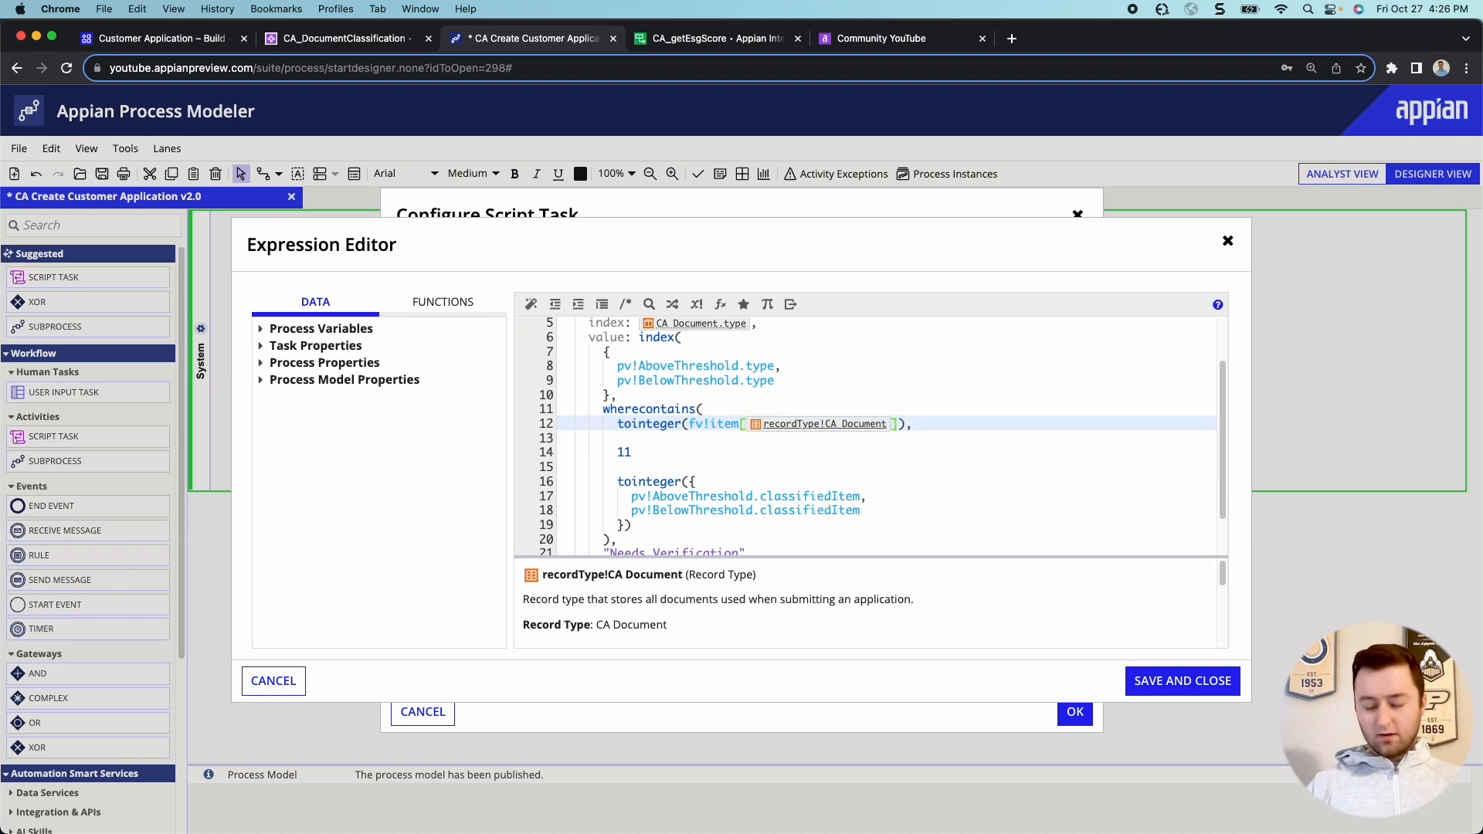
{"action": "key", "text": "super+z"}
{"action": "key", "text": "super+z"}
{"action": "key", "text": "super+z"}
{"action": "key", "text": "super+z"}
{"action": "key", "text": "super+z"}
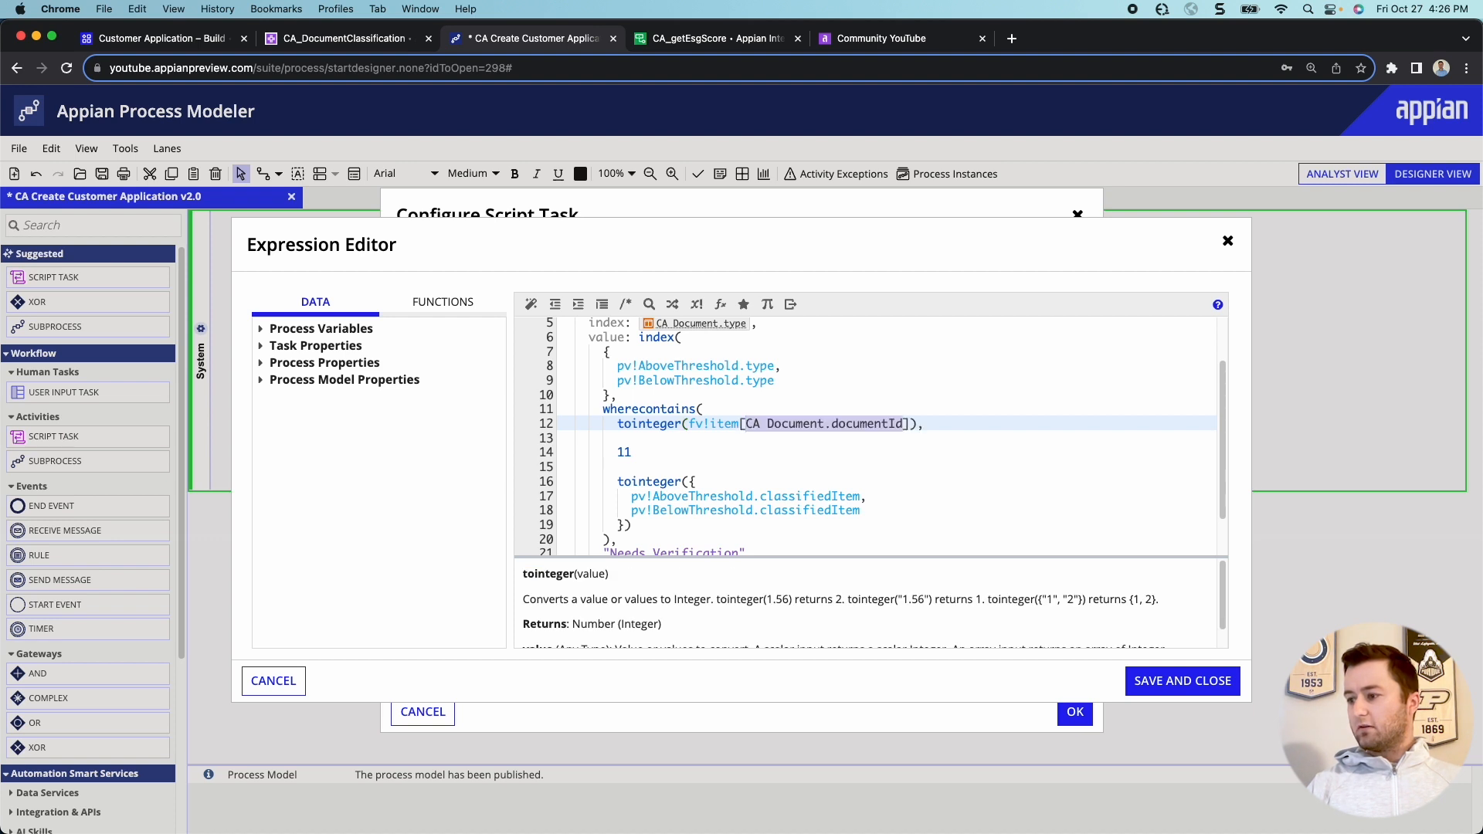
Replace the plain-text index after fv!item inside wherecontains with the documentId field reference of recordType!CA Document.
{"action": "key", "text": "BackSpace"}
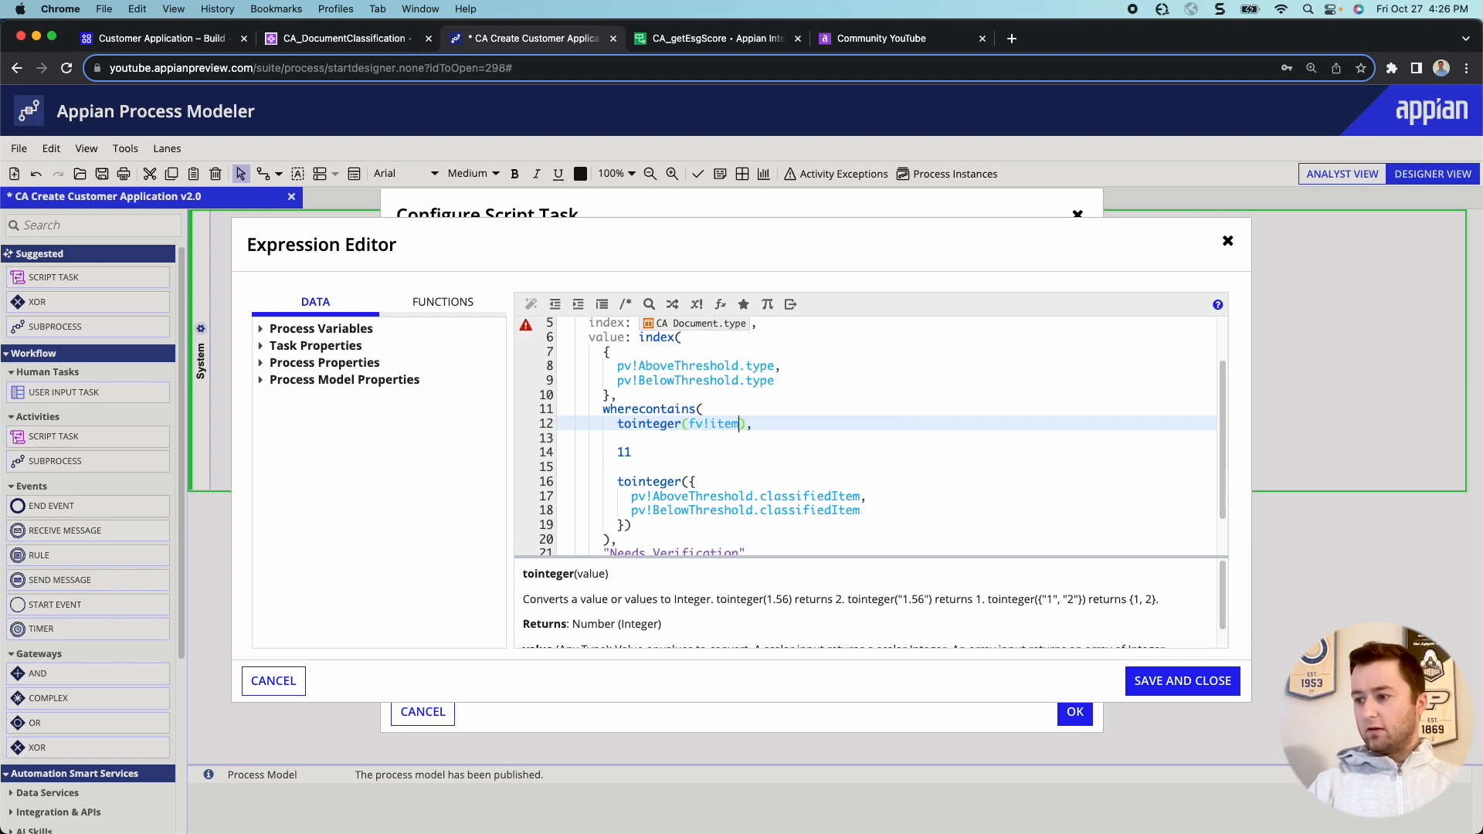
{"action": "type", "text": "recordType!ca docu"}
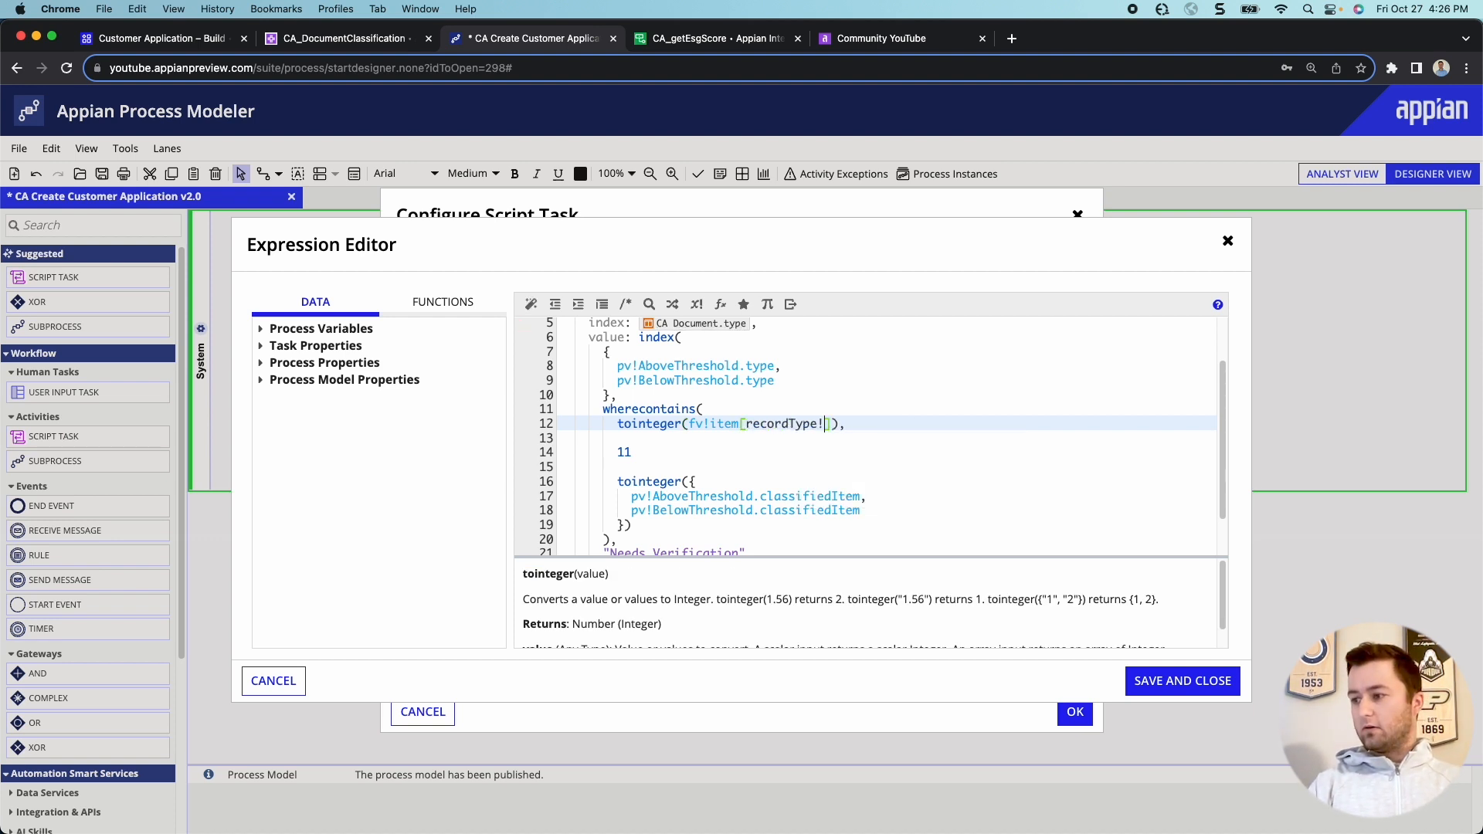
{"action": "key", "text": "Return"}
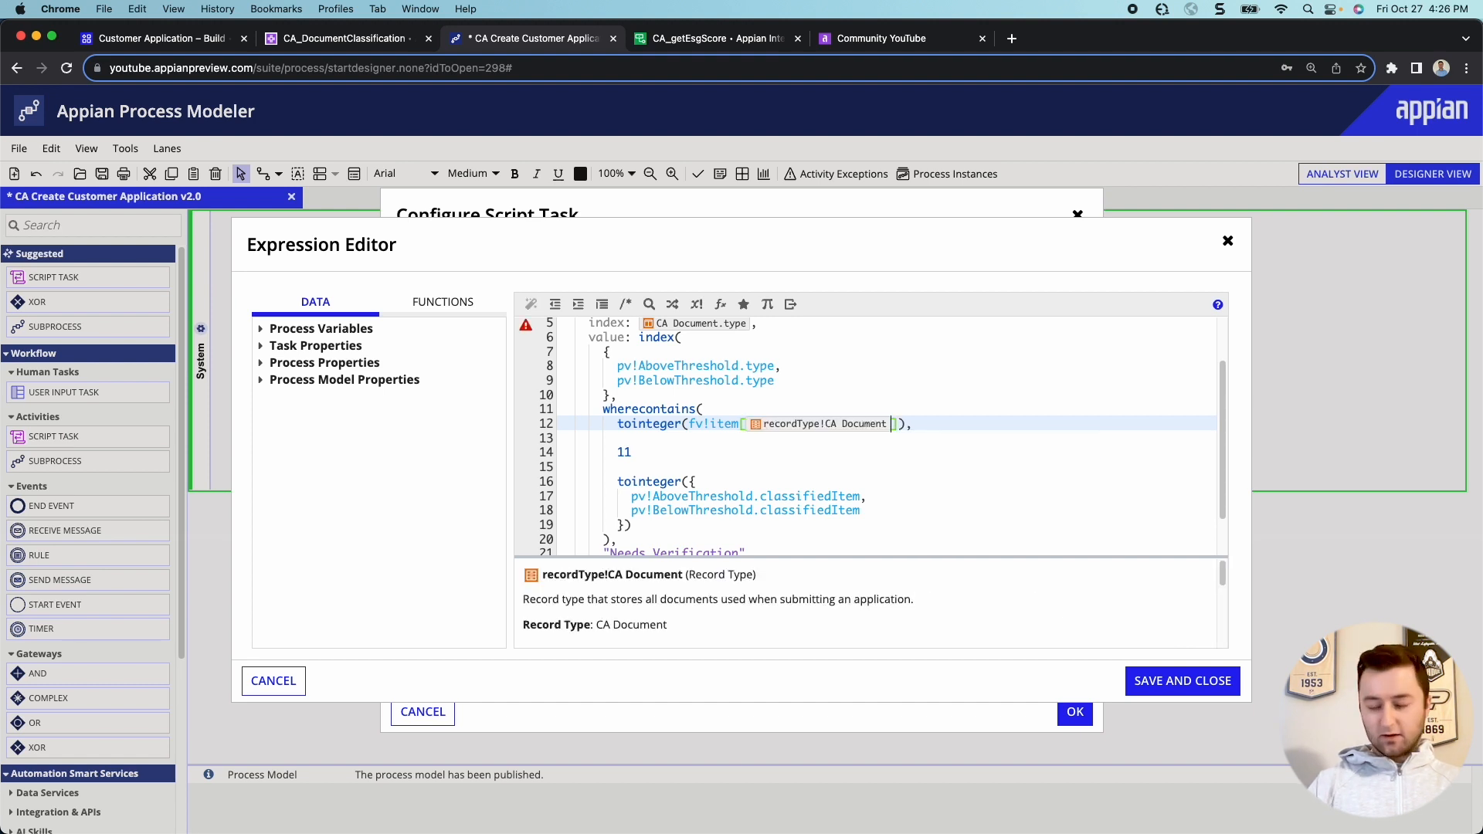
{"action": "type", "text": "."}
{"action": "key", "text": "Right"}
{"action": "key", "text": "Down"}
{"action": "key", "text": "Return"}
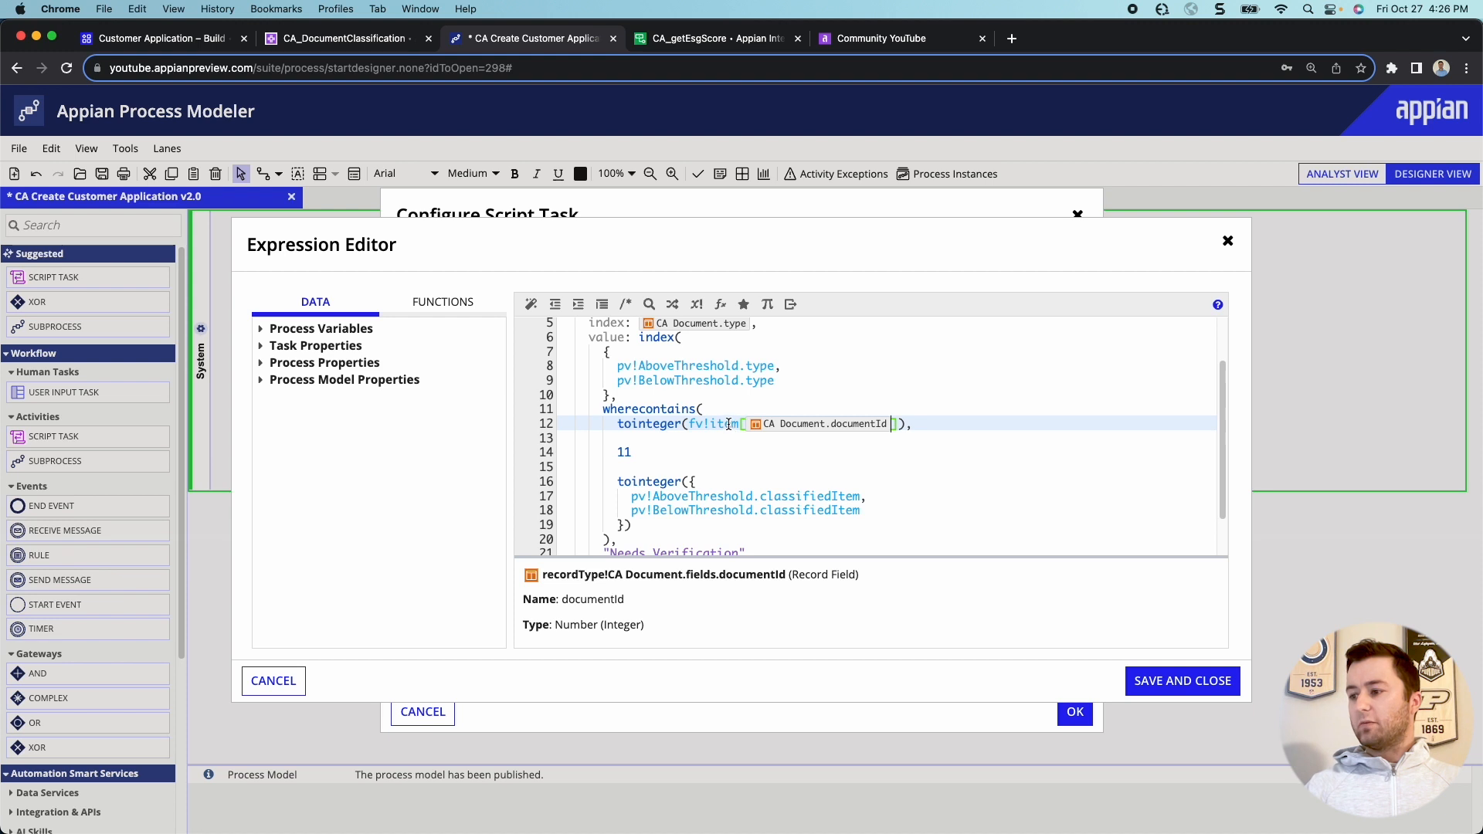
Remove the stray 11 and blank lines between the two tointeger calls, keeping the second call on its own line.
{"action": "left_click", "coordinate": [655, 456]}
{"action": "scroll", "coordinate": [695, 451], "scroll_direction": "down", "scroll_amount": 2}
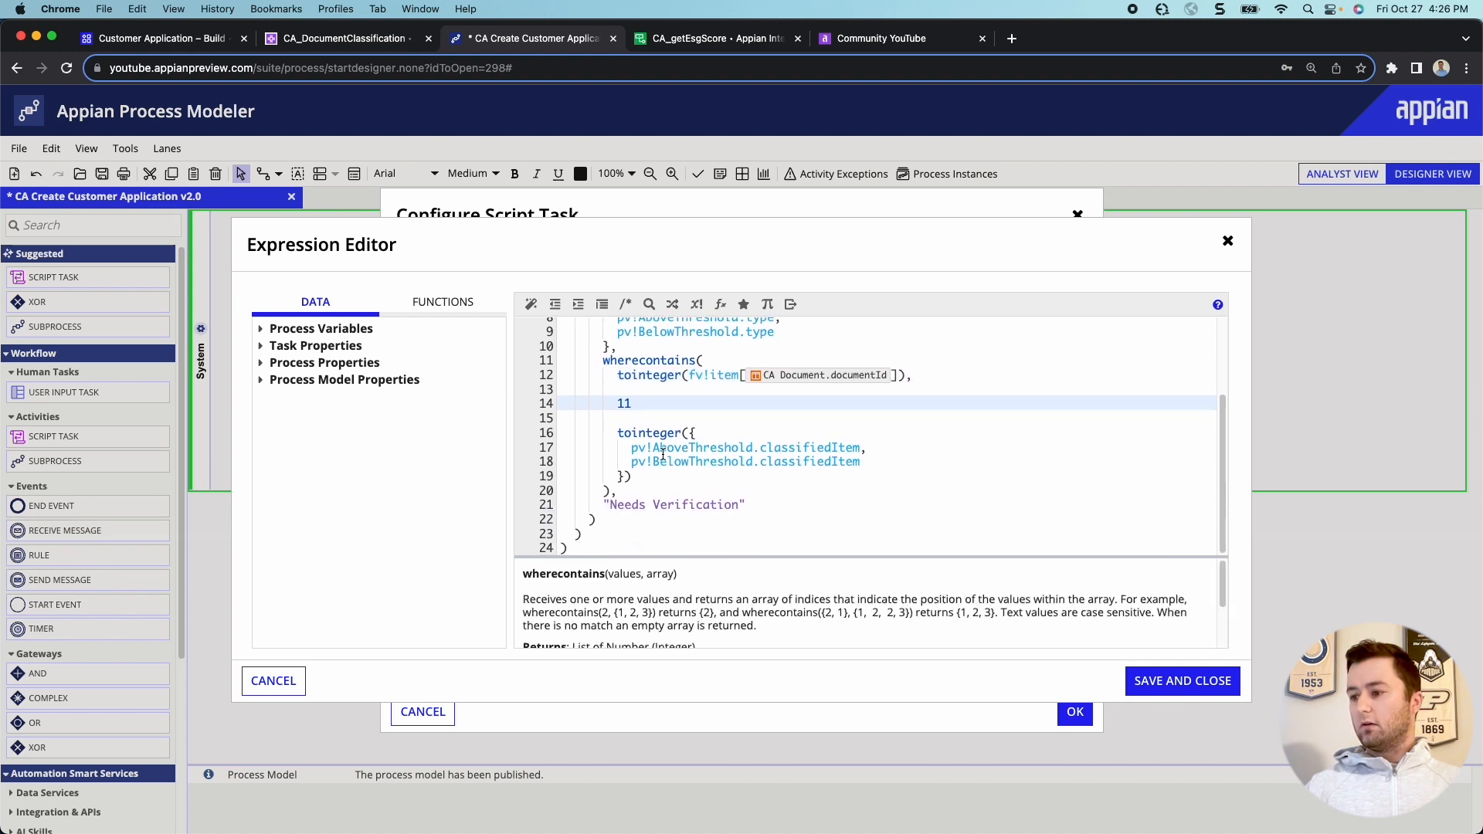
{"action": "left_click", "coordinate": [752, 444]}
{"action": "left_click", "coordinate": [736, 434]}
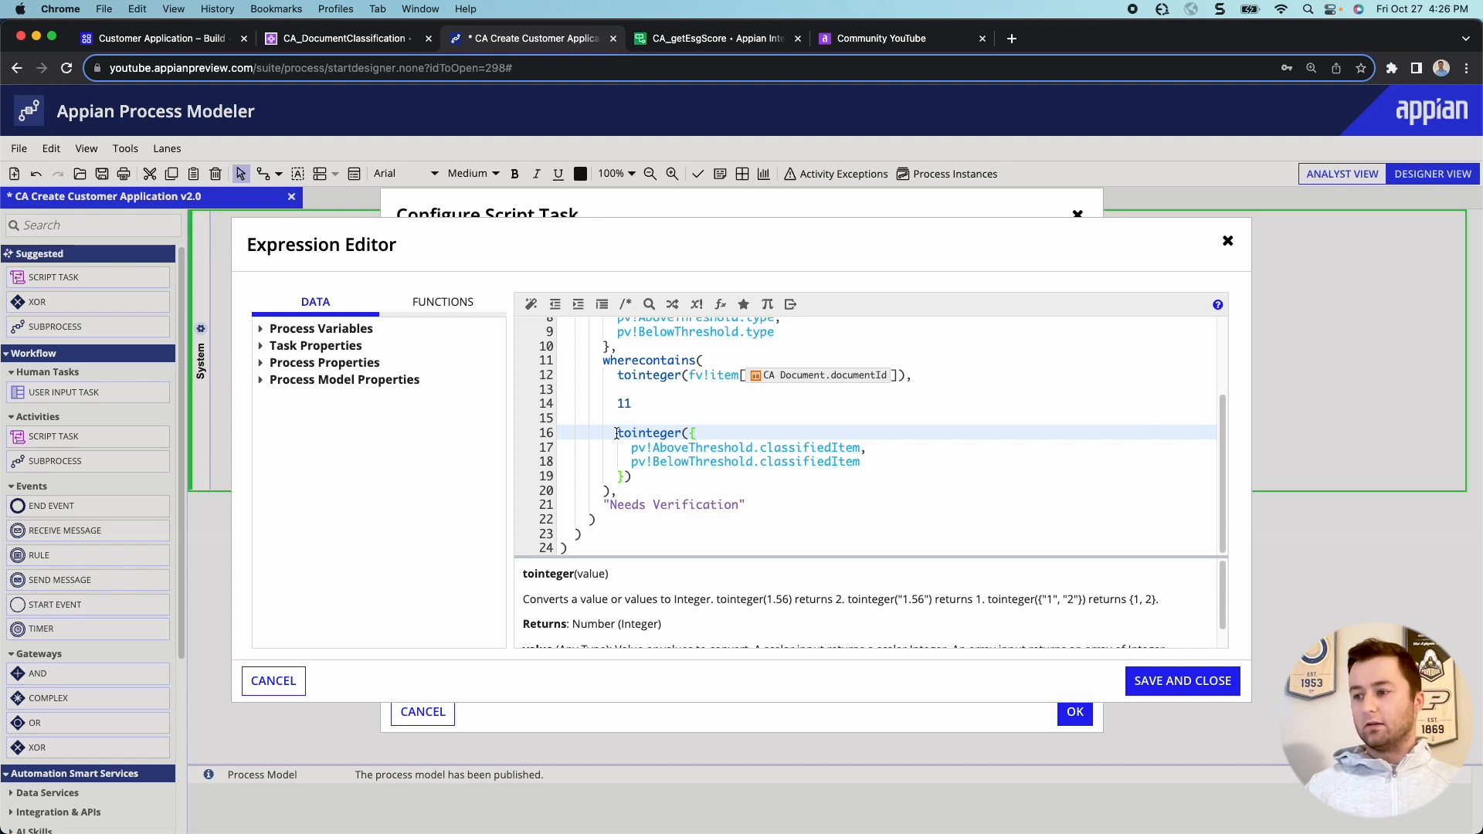
{"action": "left_click_drag", "start_coordinate": [617, 431], "coordinate": [924, 378]}
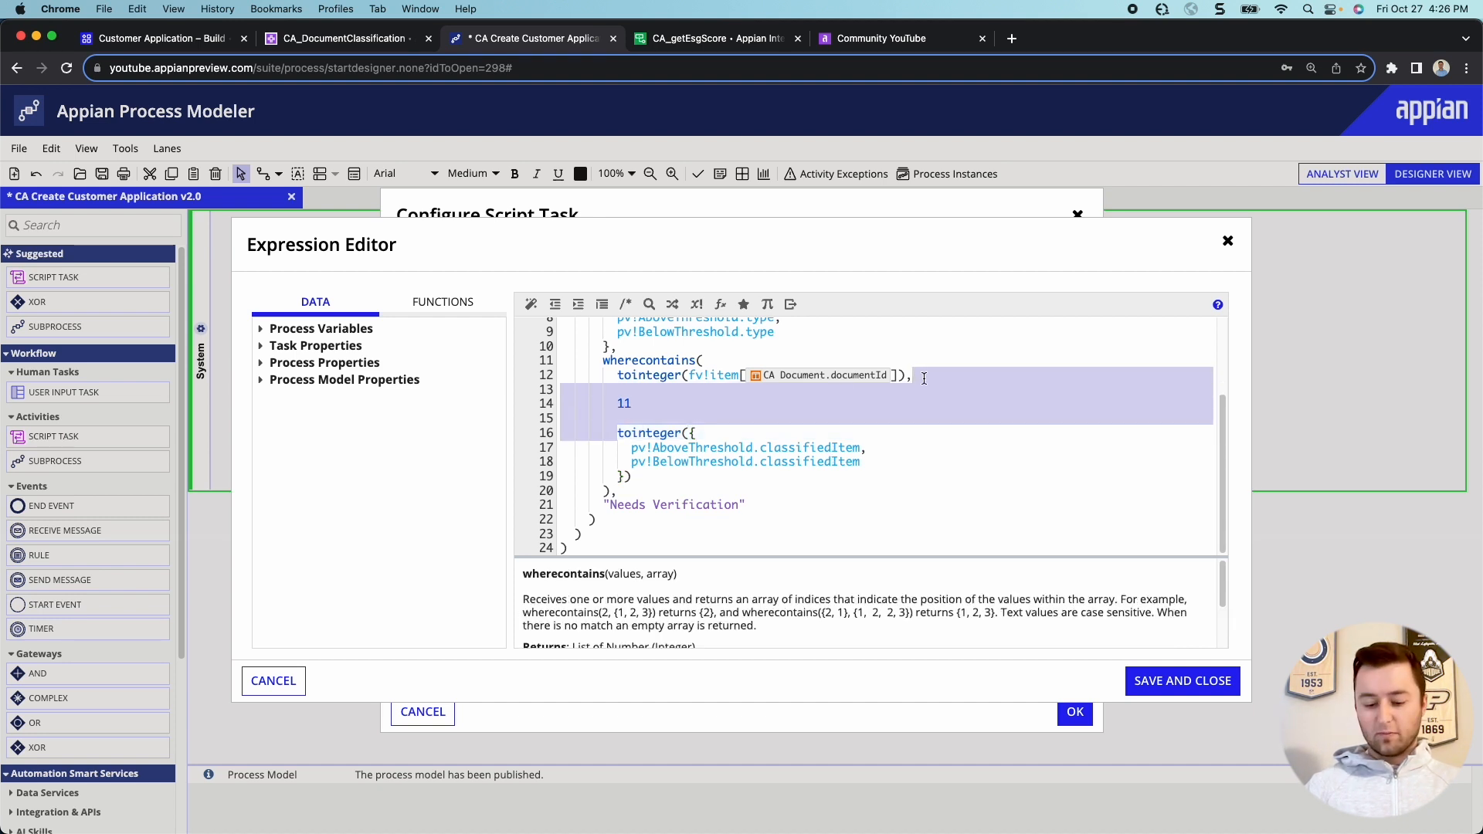
{"action": "key", "text": "BackSpace"}
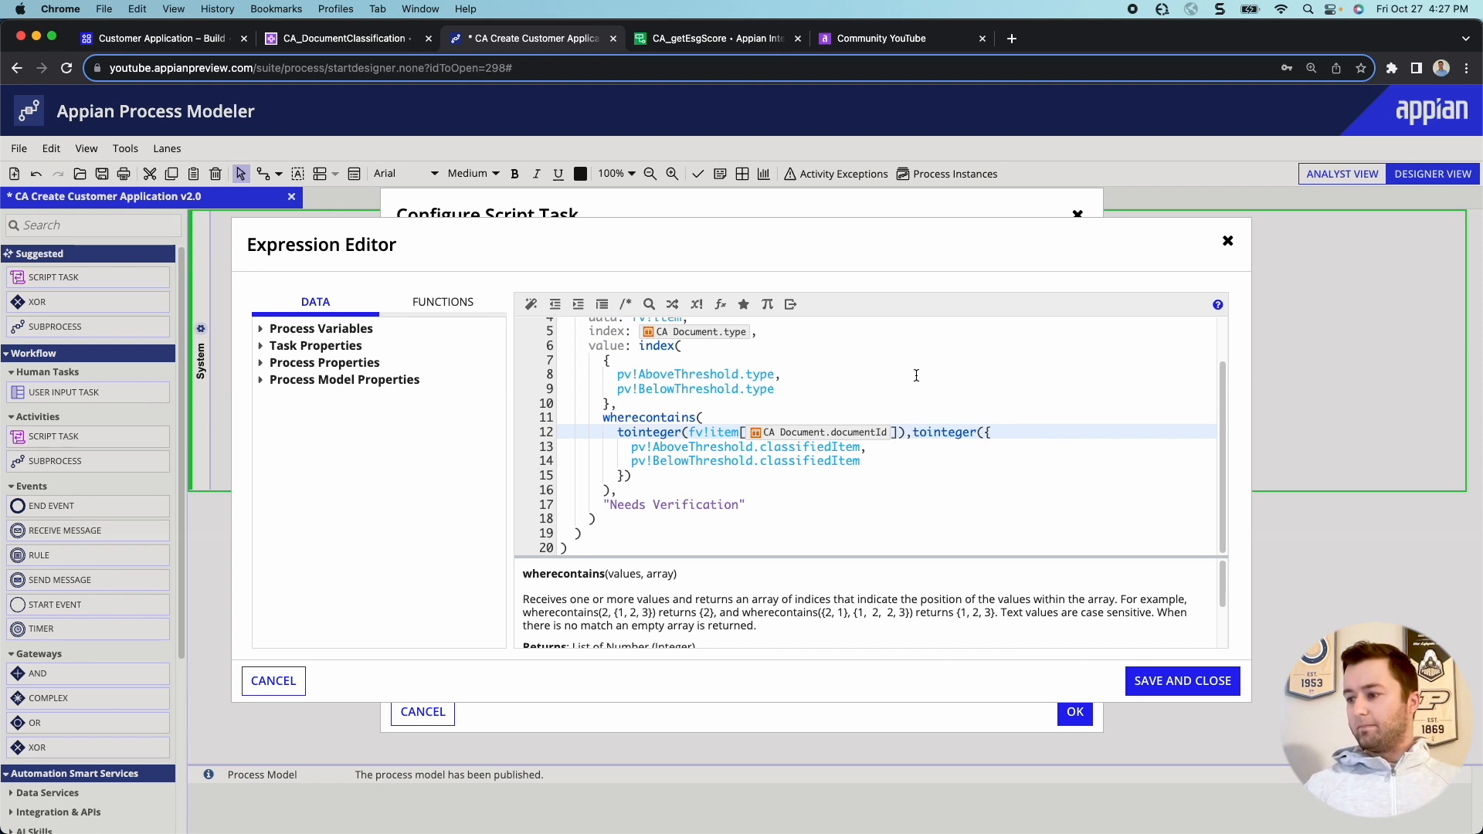
{"action": "key", "text": "Return"}
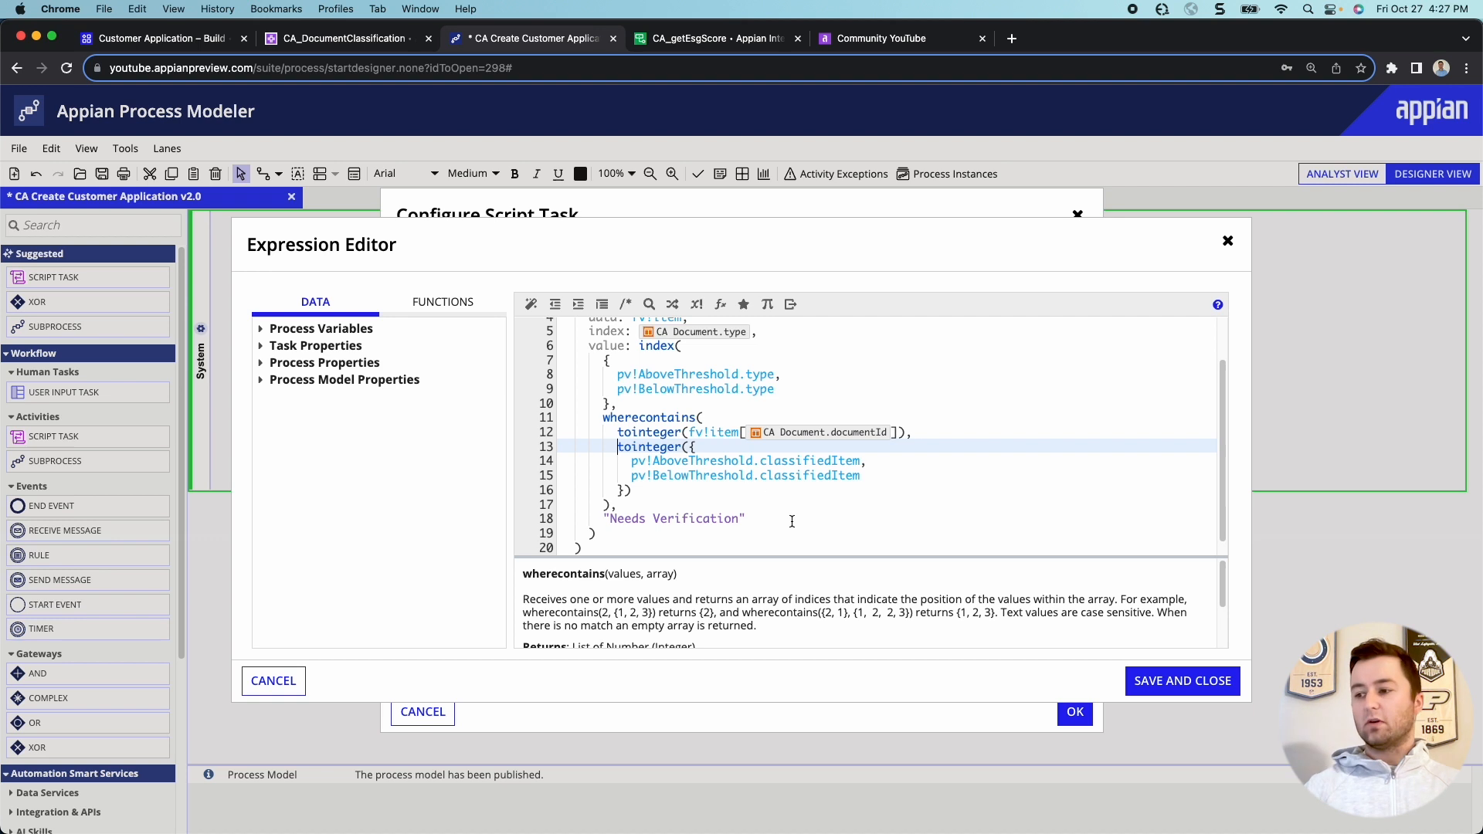
Check the "Needs Verification" default and the rest of the a!forEach expression, and save the expression.
{"action": "left_click_drag", "start_coordinate": [748, 519], "coordinate": [608, 515]}
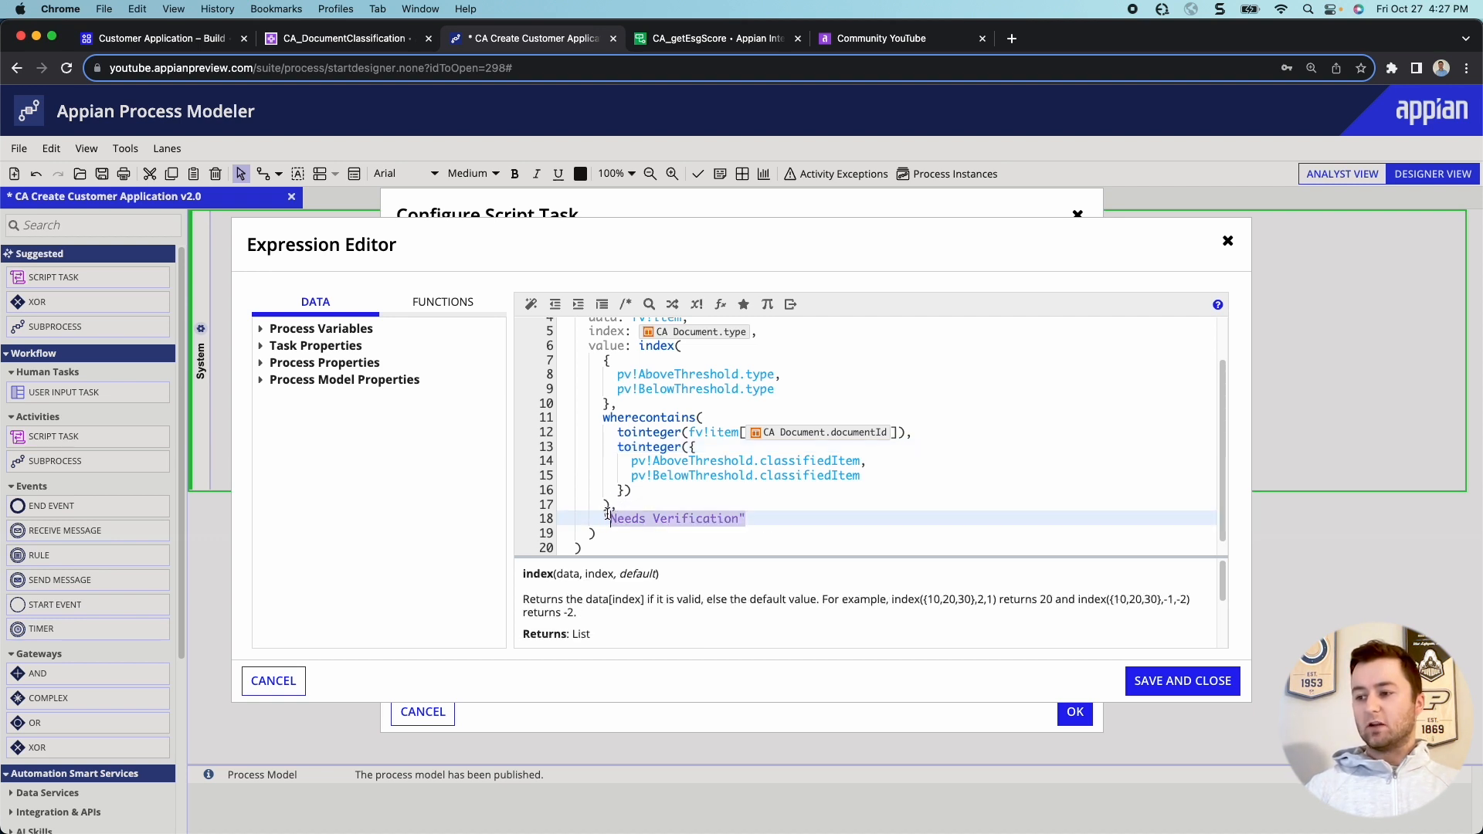
{"action": "left_click", "coordinate": [605, 519]}
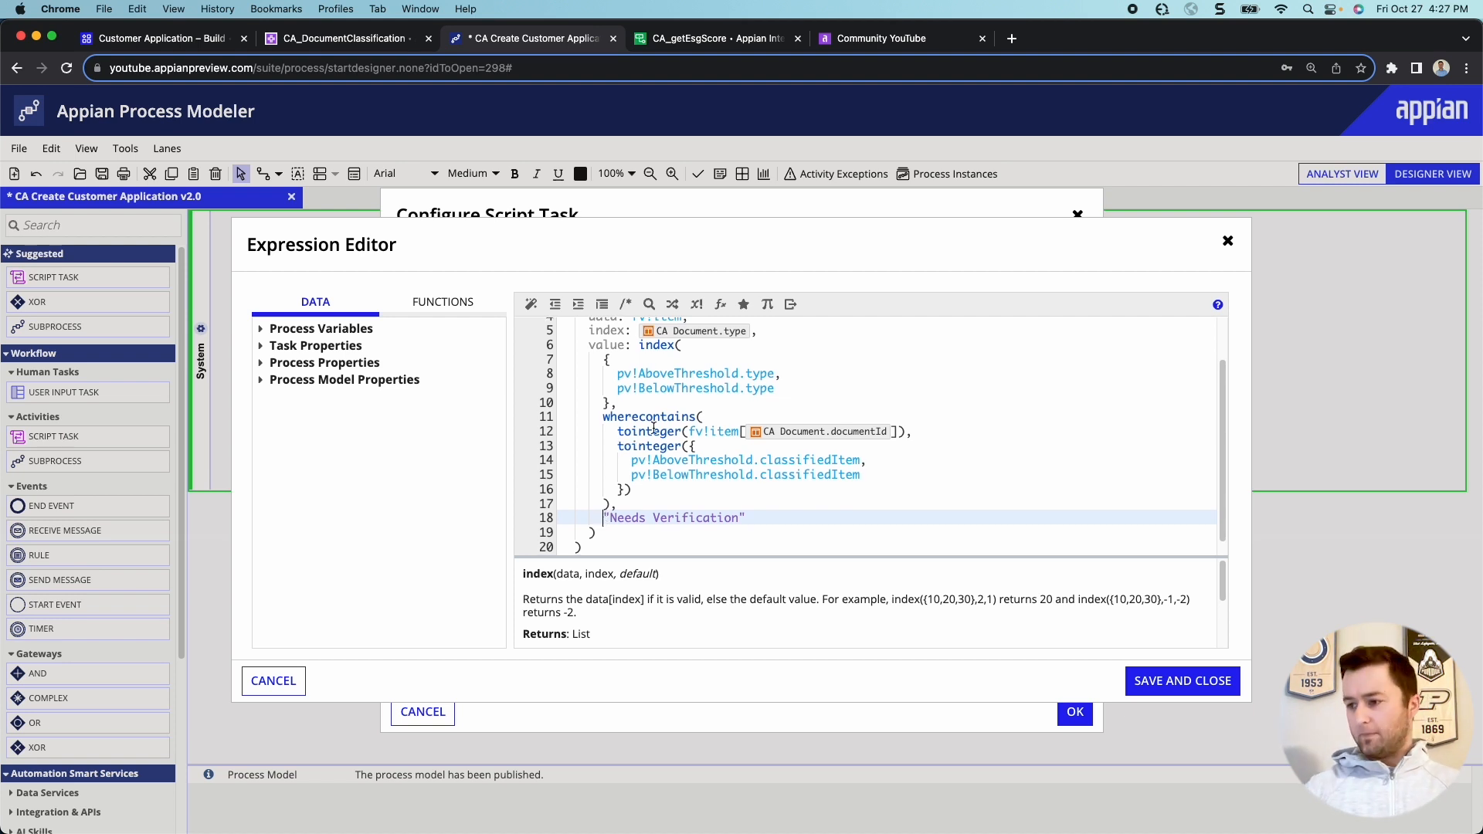
{"action": "scroll", "coordinate": [654, 430], "scroll_direction": "up", "scroll_amount": 2}
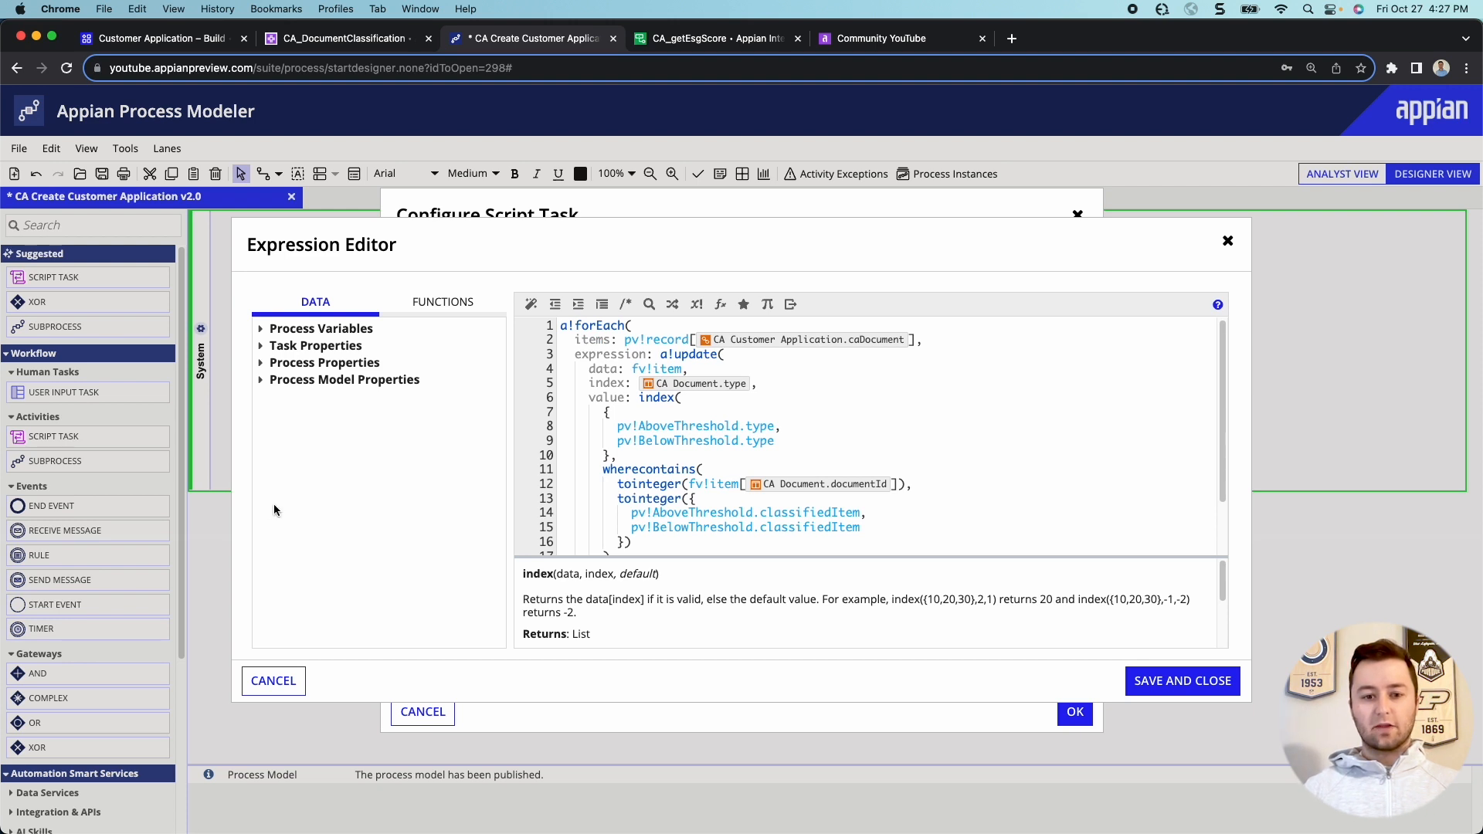
{"action": "left_click", "coordinate": [711, 486]}
{"action": "left_click", "coordinate": [1188, 678]}
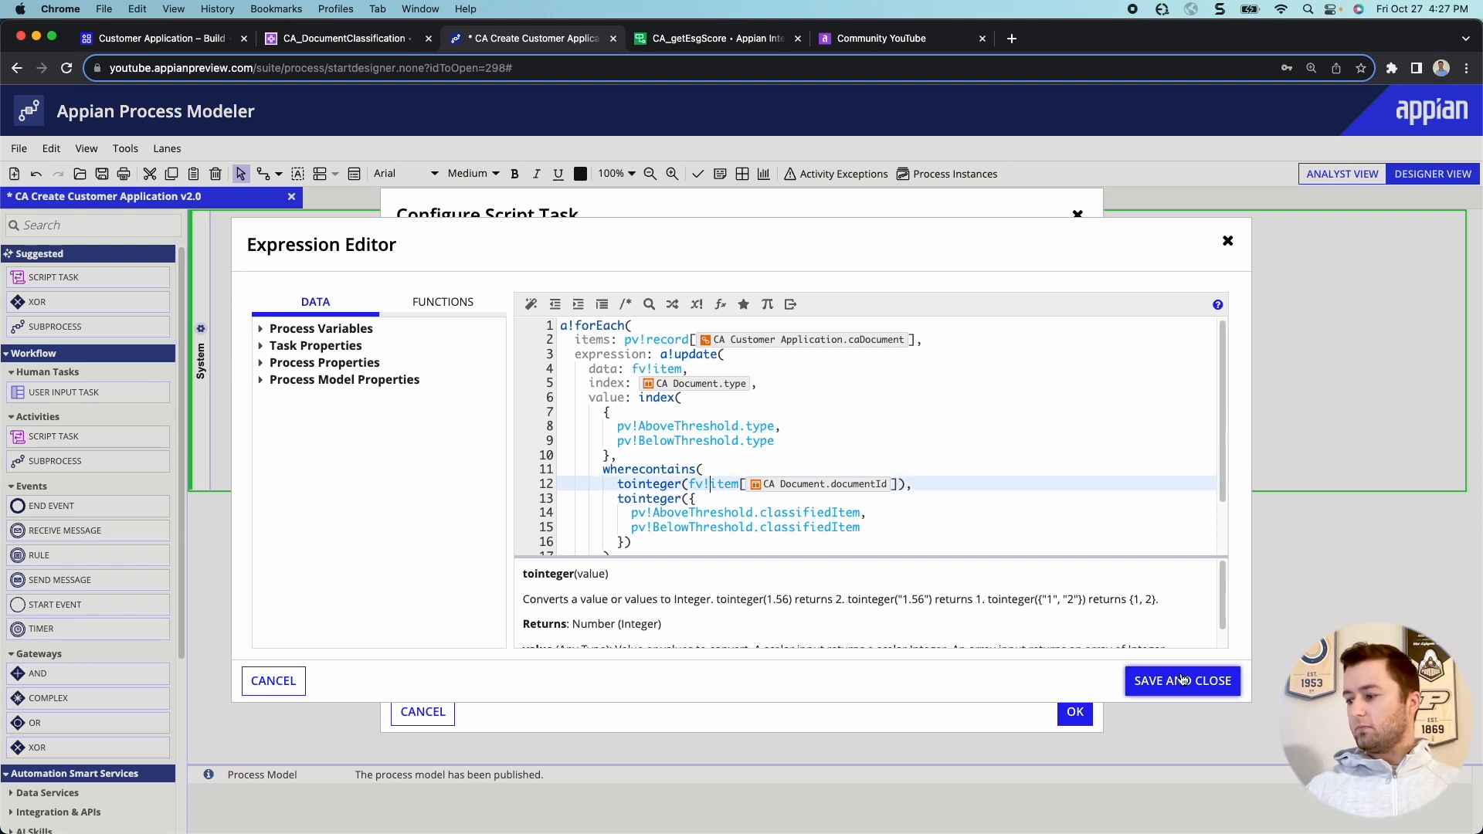
Store the a!forEach output in the record's caDocument relationship and confirm the Script Task configuration.
{"action": "left_click", "coordinate": [987, 507]}
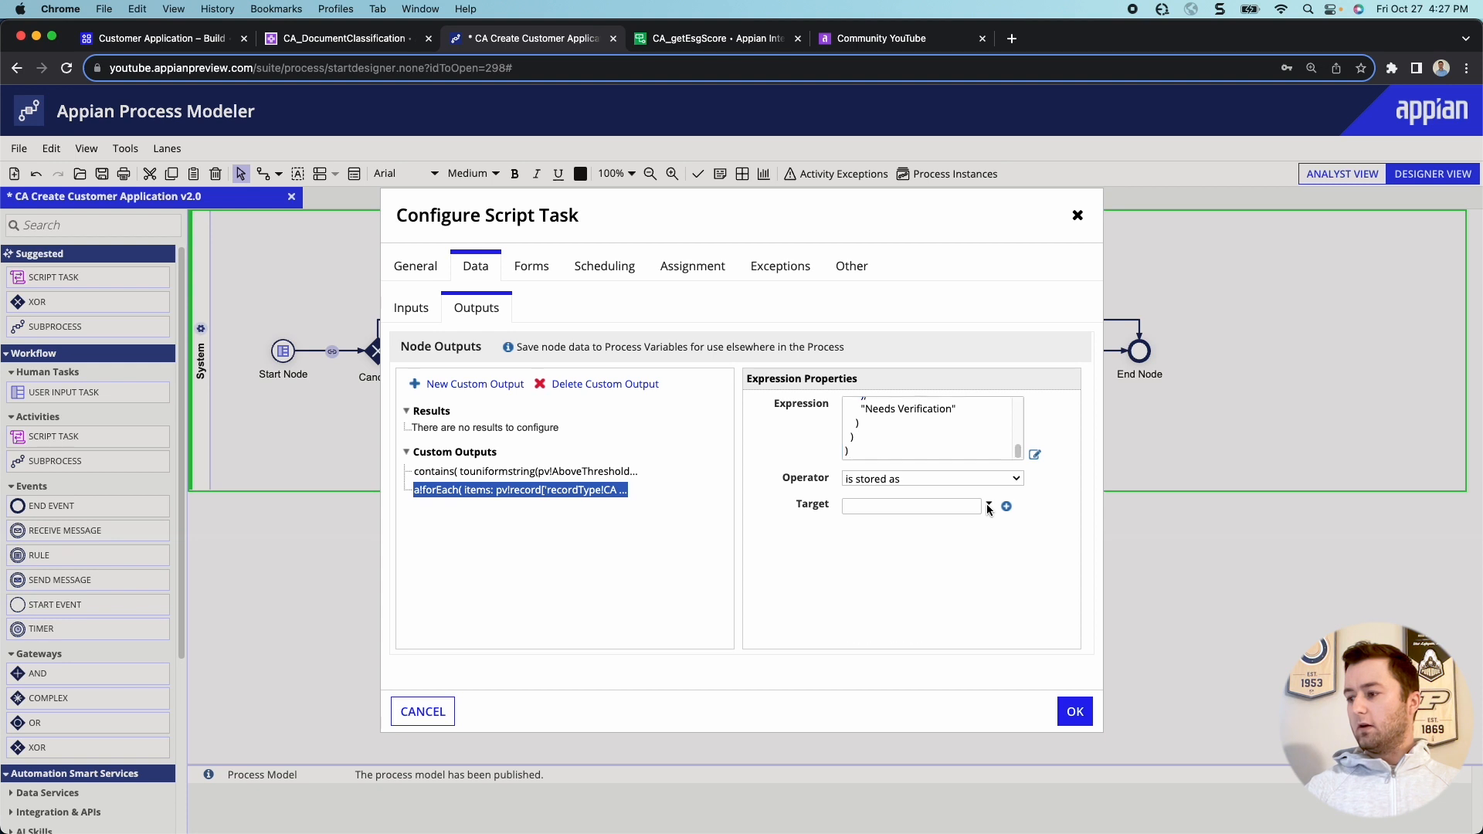
{"action": "mouse_move", "coordinate": [983, 581]}
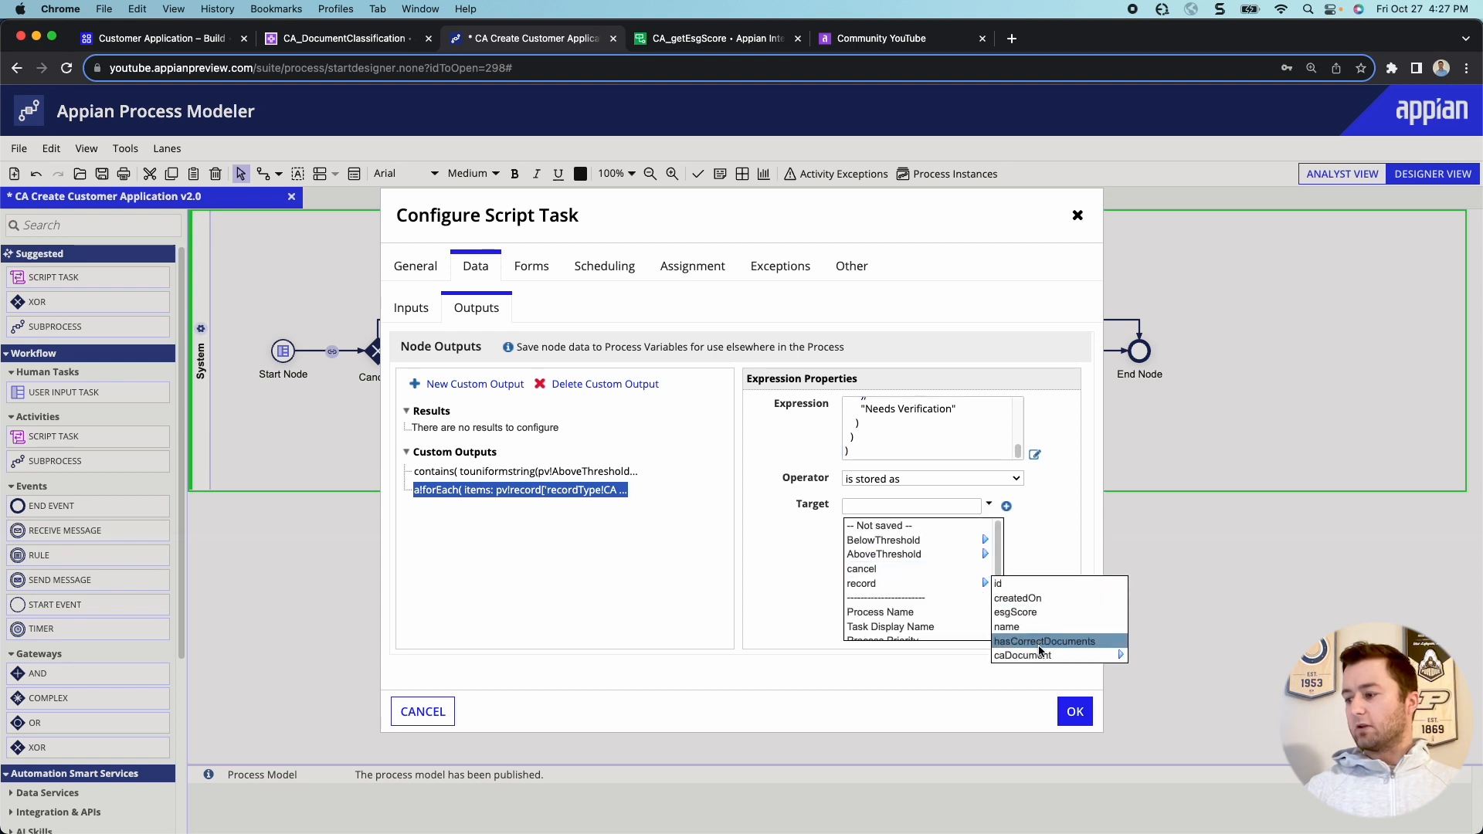
{"action": "left_click", "coordinate": [1030, 613]}
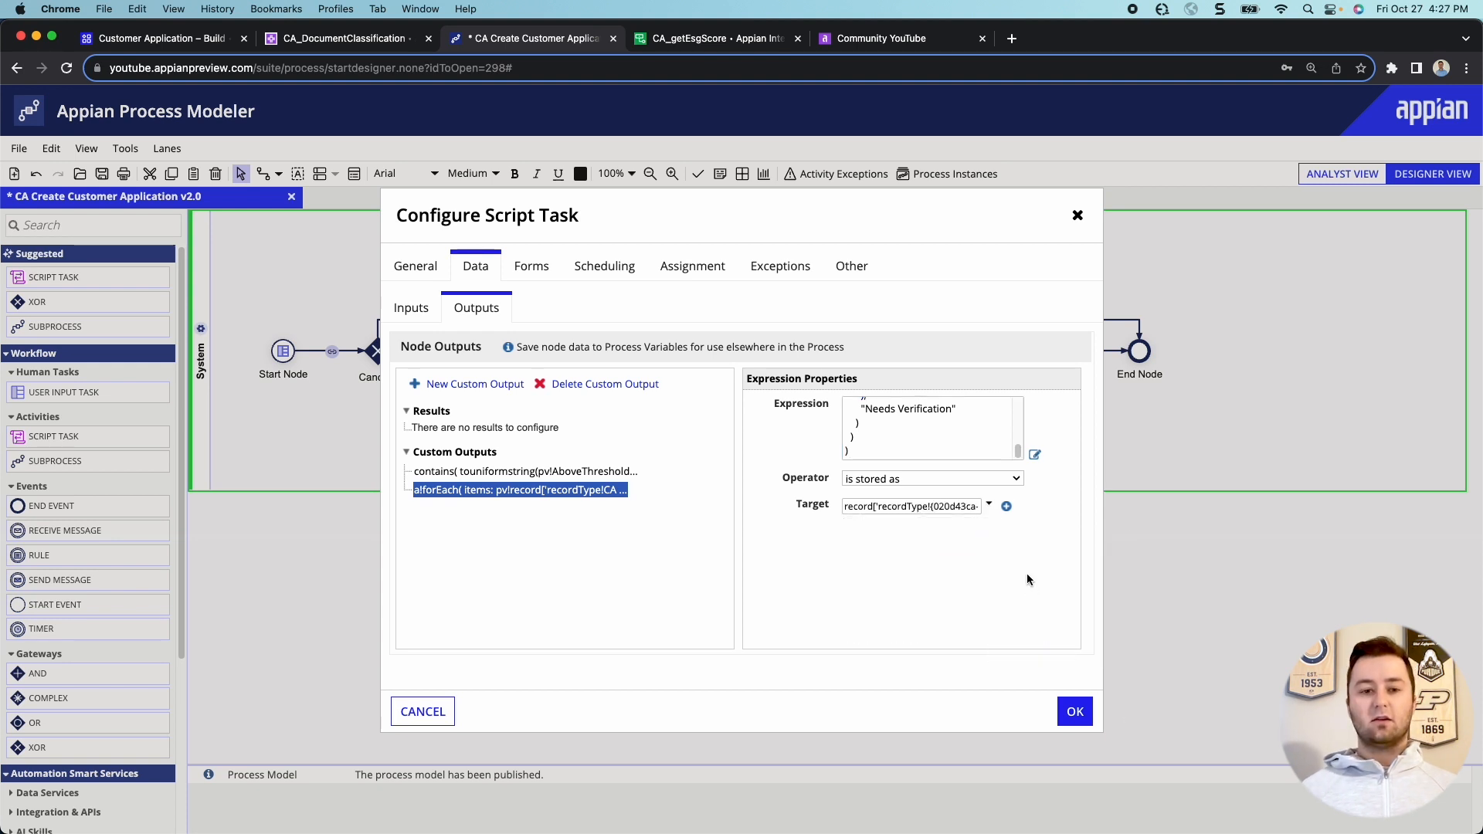
{"action": "left_click", "coordinate": [1075, 711]}
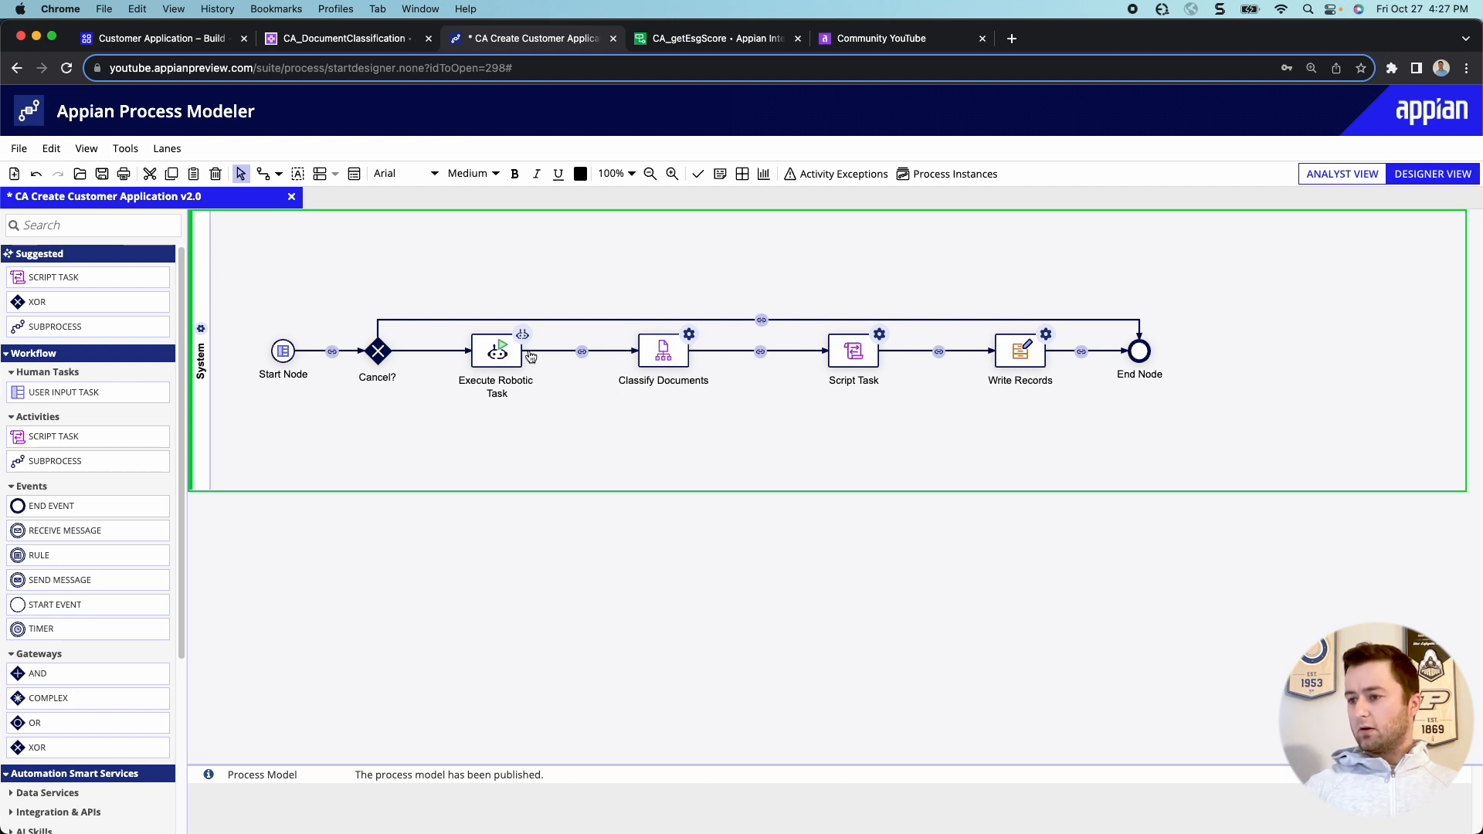
Disable activity chaining on the flow from Execute Robotic Task to Classify Documents and save the process model.
{"action": "right_click", "coordinate": [567, 354]}
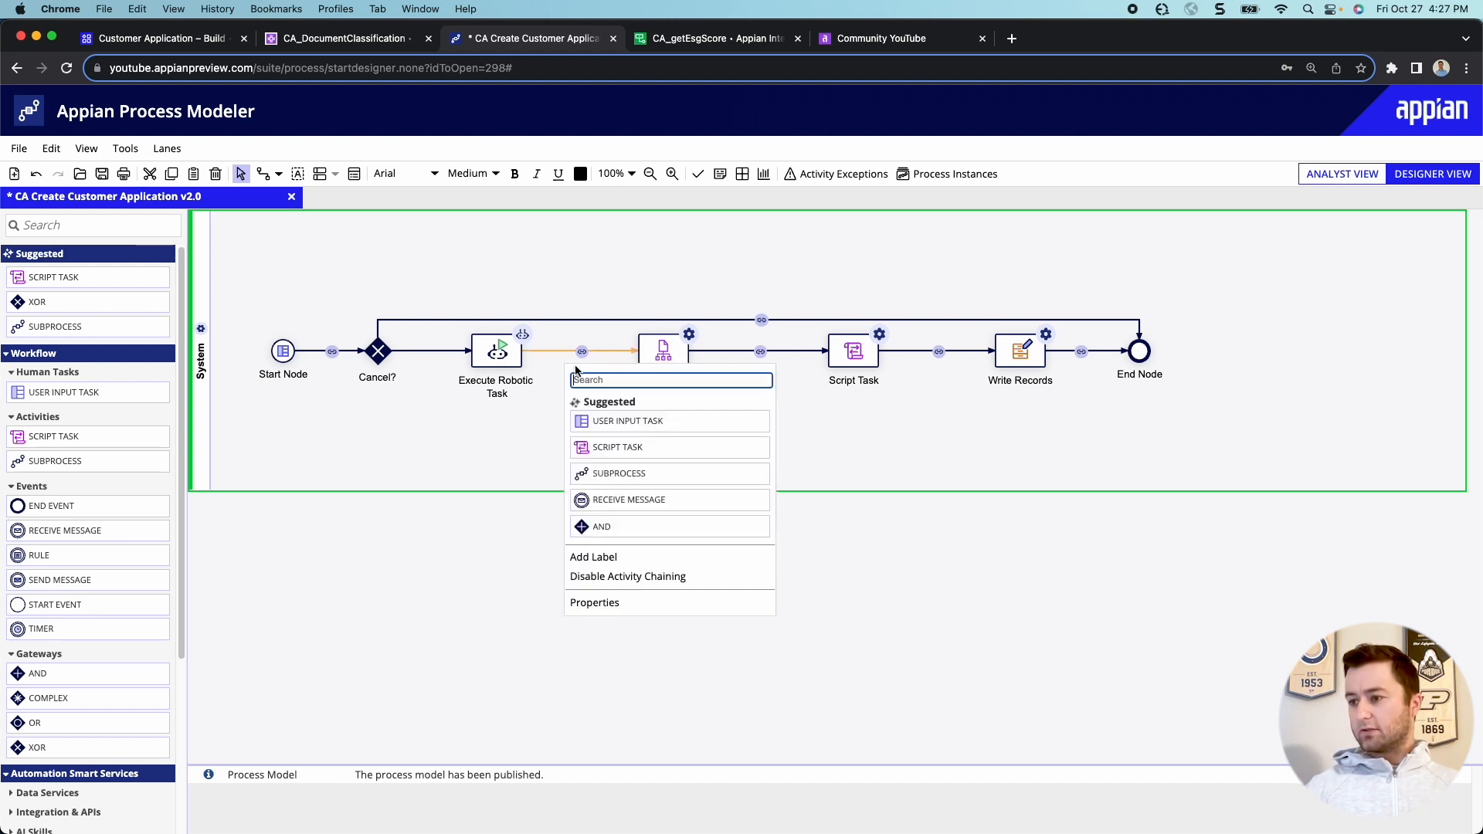
{"action": "left_click", "coordinate": [618, 584]}
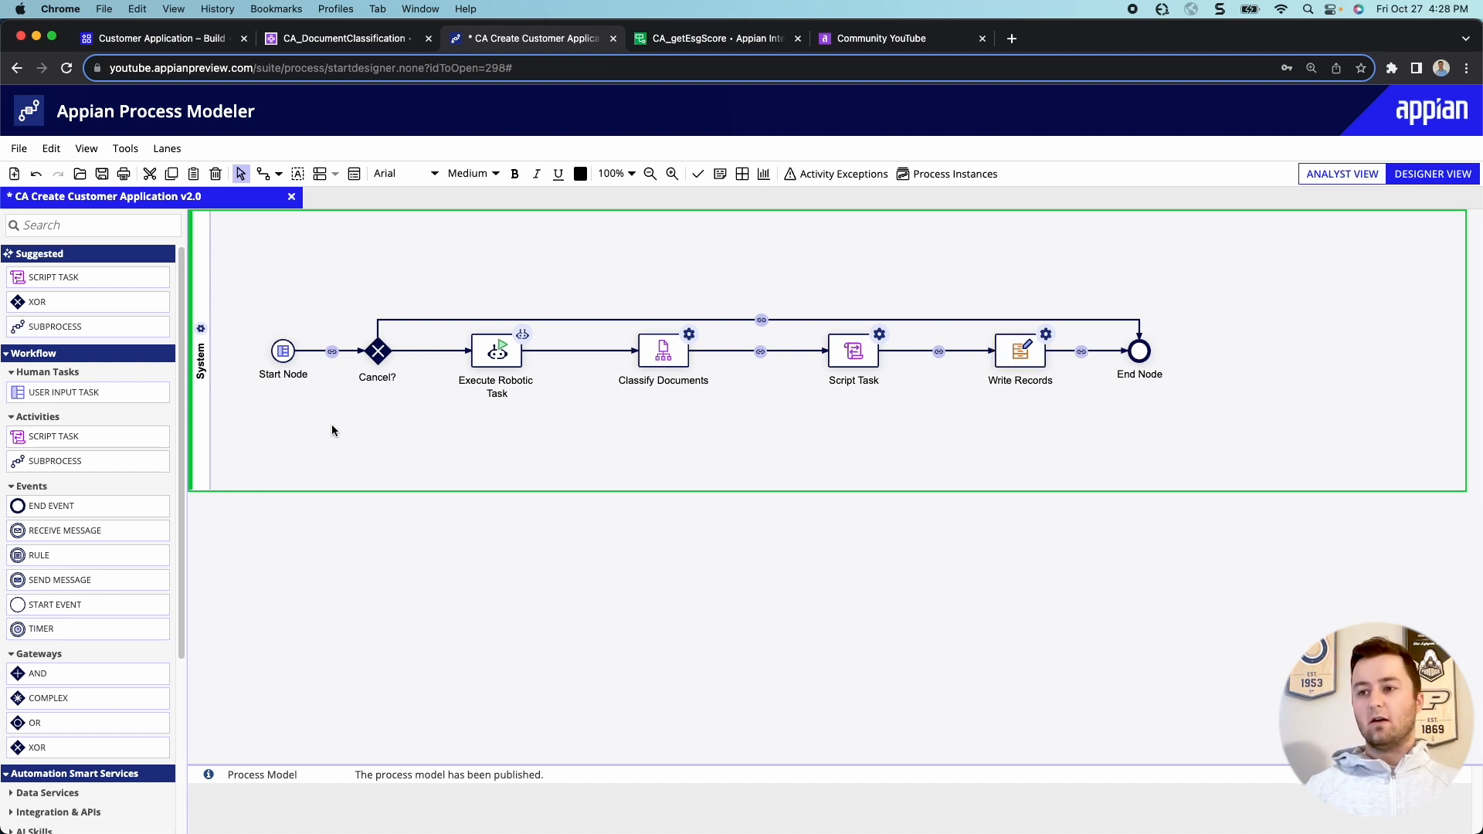
{"action": "left_click", "coordinate": [18, 150]}
{"action": "left_click", "coordinate": [47, 291]}
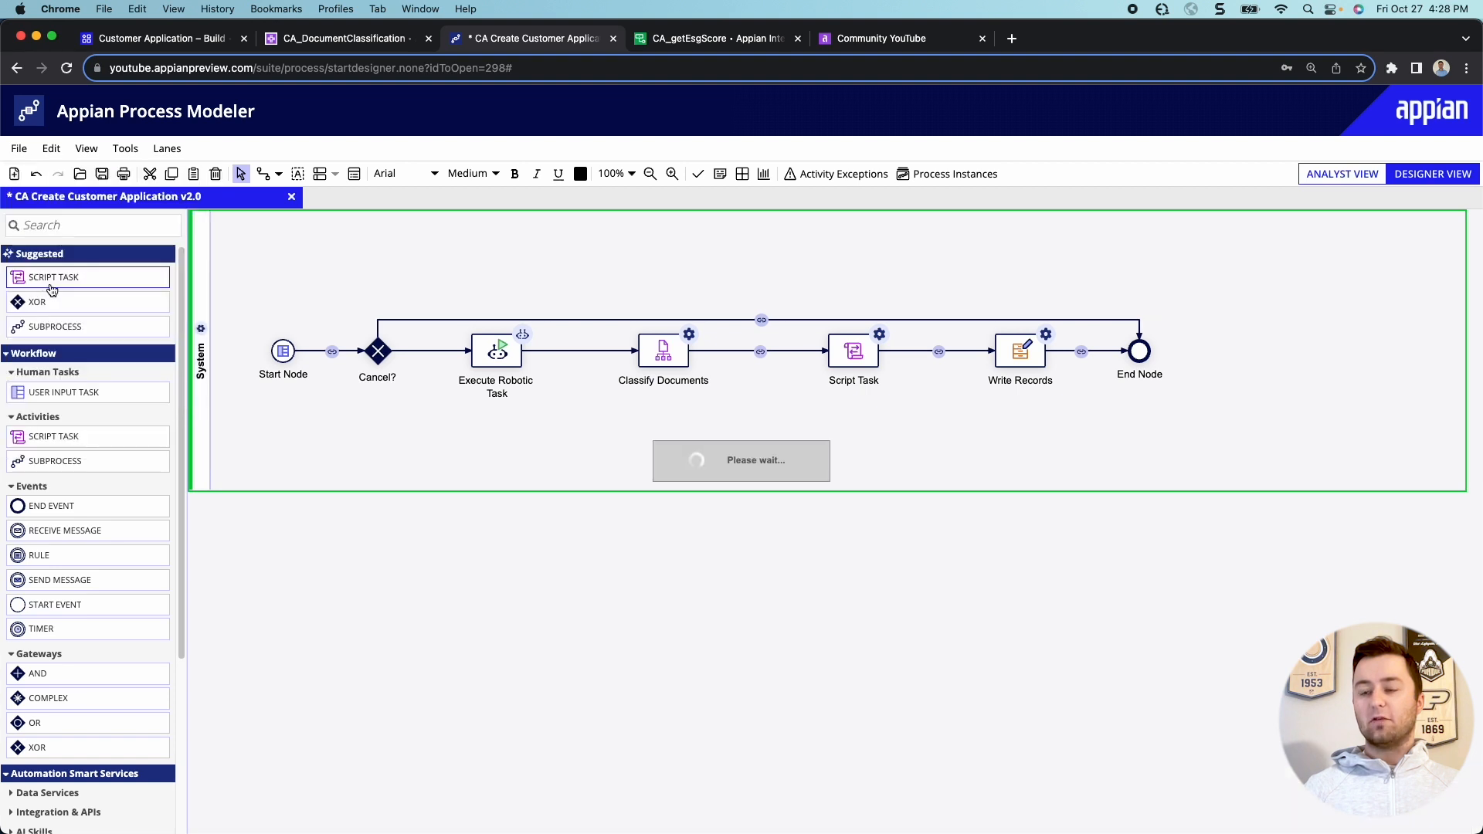